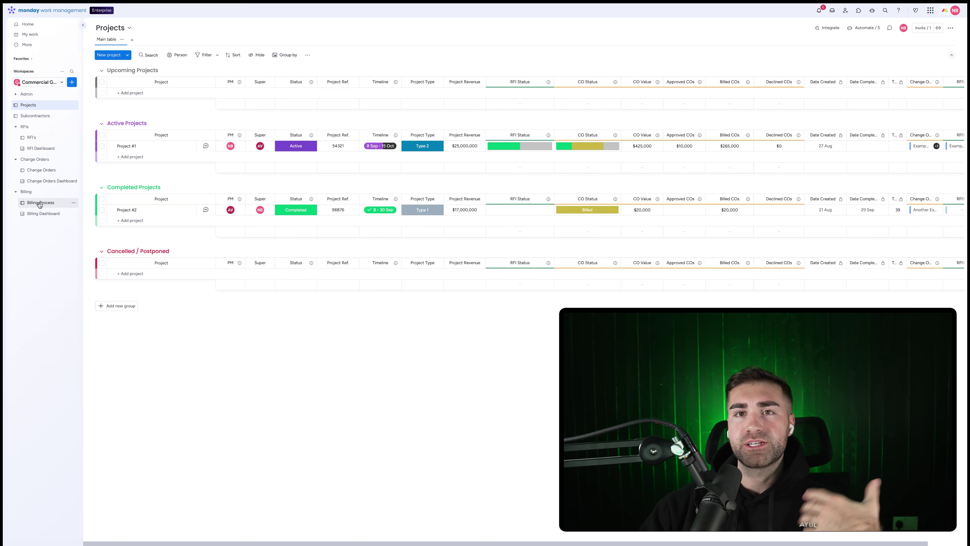
Examine the RFI's board, including its RFI type options and columns, and review the RFI Dashboard widgets.
{"action": "left_click", "coordinate": [35, 141]}
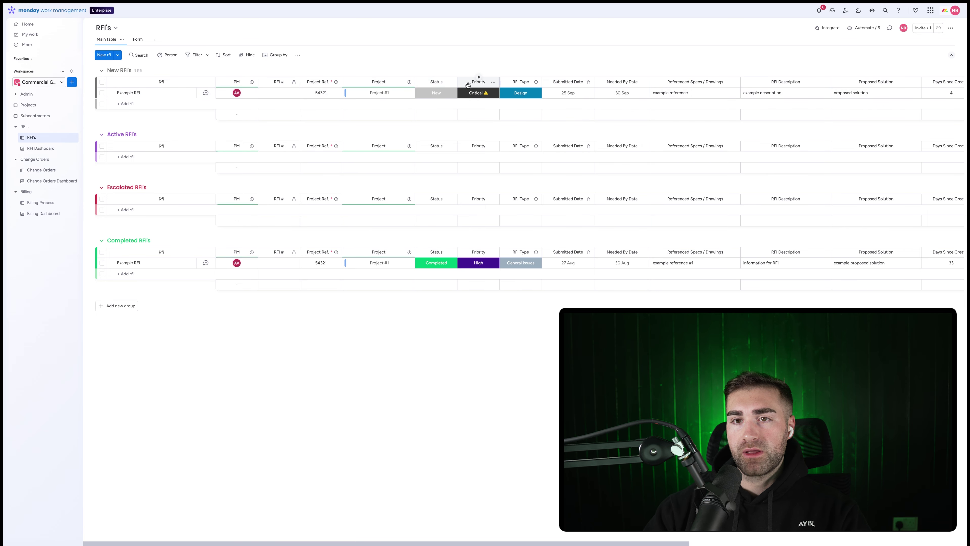
{"action": "left_click", "coordinate": [529, 96]}
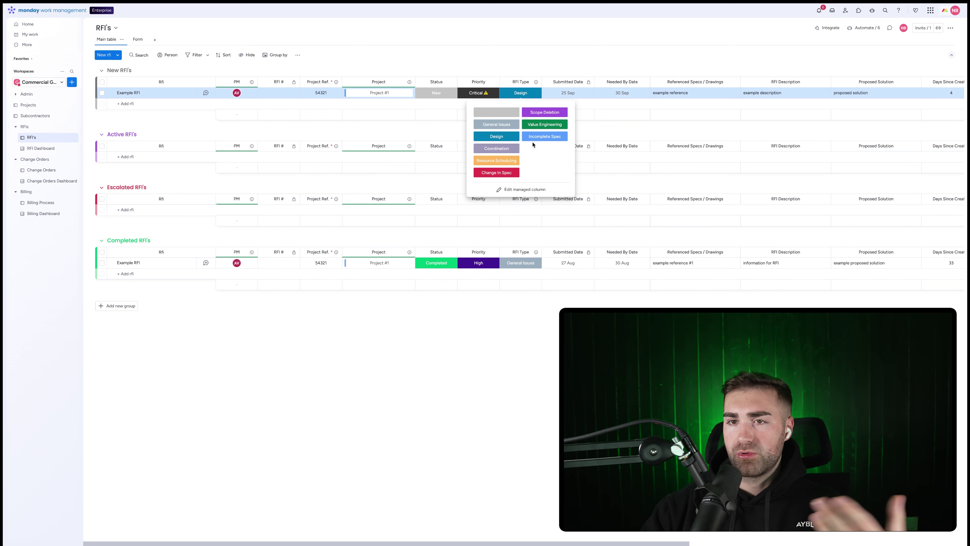
{"action": "left_click", "coordinate": [613, 65]}
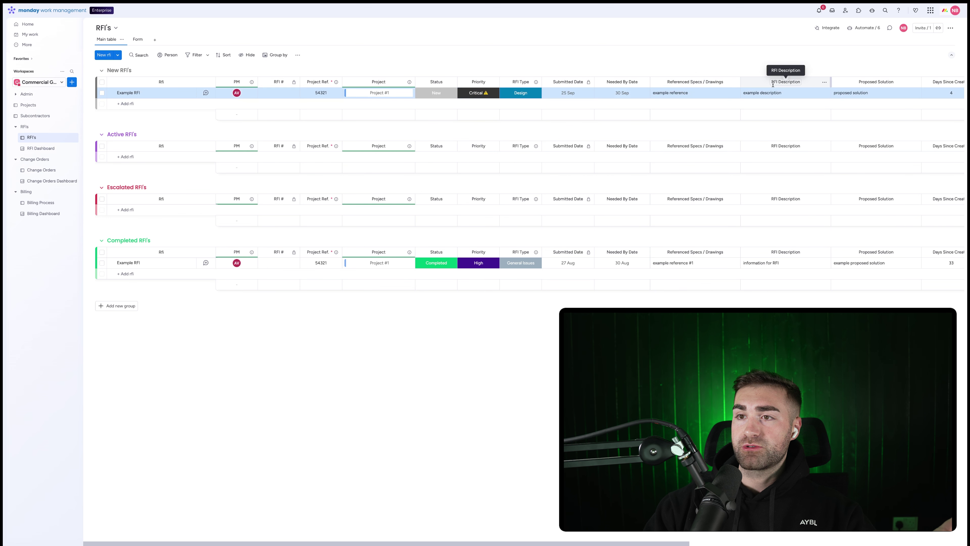
{"action": "scroll", "coordinate": [779, 82], "scroll_direction": "right", "scroll_amount": 4}
{"action": "scroll", "coordinate": [773, 84], "scroll_direction": "left", "scroll_amount": 4}
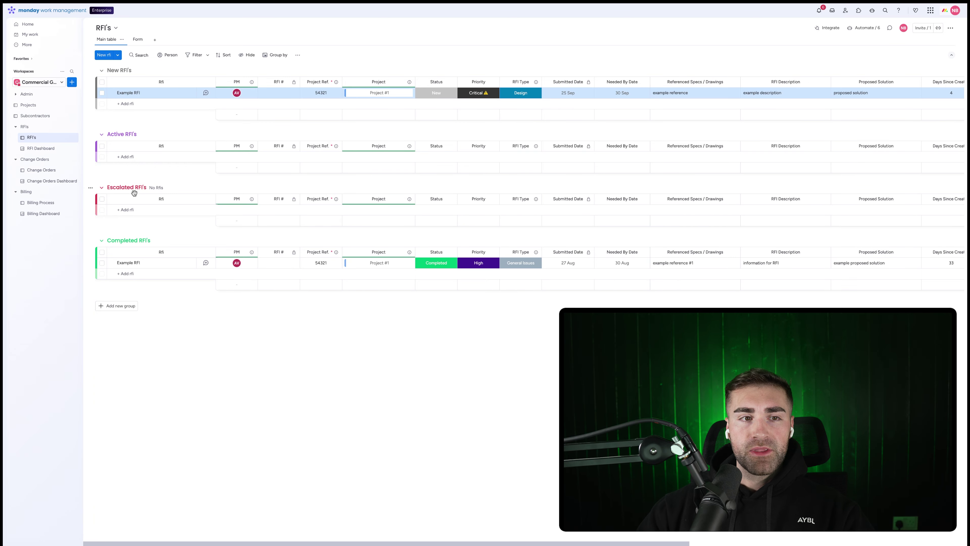
{"action": "left_click", "coordinate": [38, 149]}
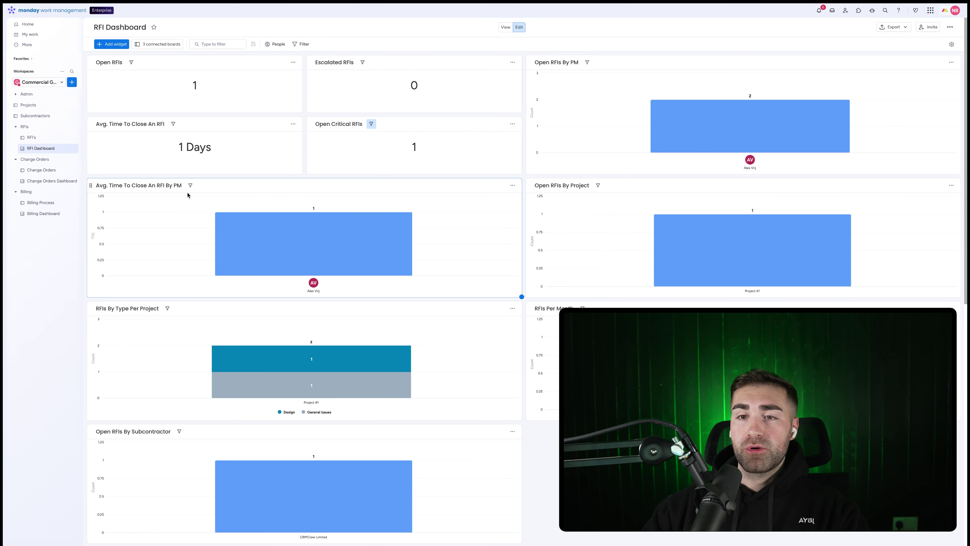
{"action": "scroll", "coordinate": [611, 218], "scroll_direction": "down", "scroll_amount": 8}
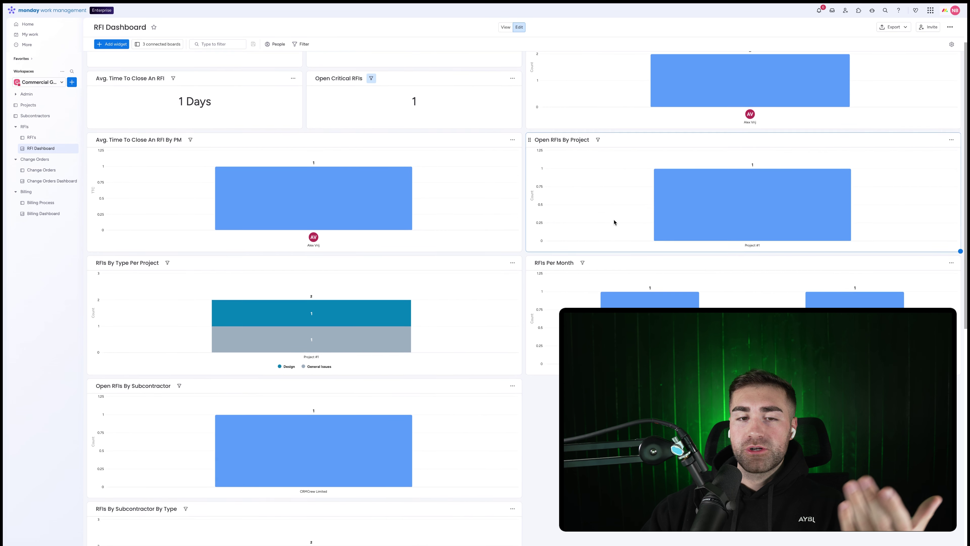
{"action": "scroll", "coordinate": [575, 245], "scroll_direction": "down", "scroll_amount": 4}
{"action": "scroll", "coordinate": [563, 273], "scroll_direction": "up", "scroll_amount": 12}
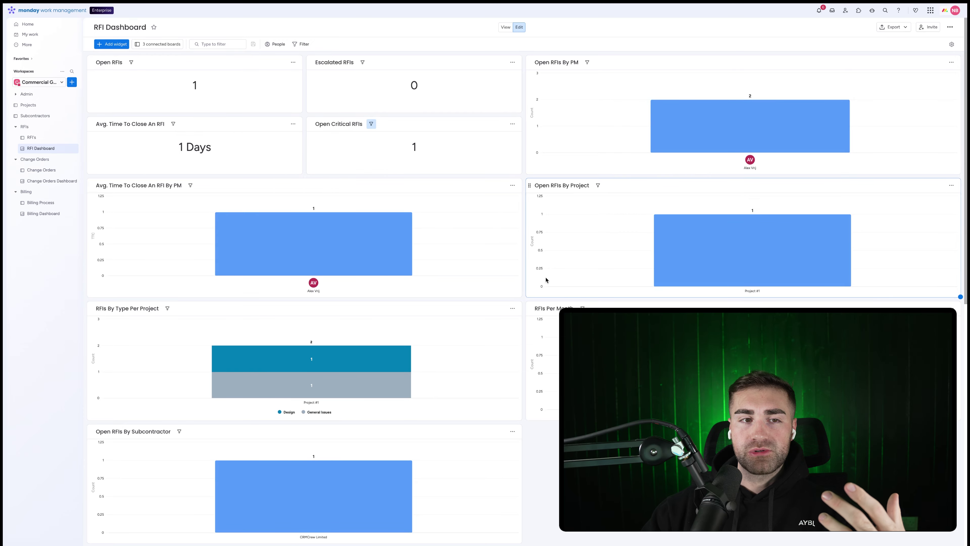
Review the Change Orders and Billing Process boards and examine the widgets on the Change Orders Dashboard and Billing Dashboard.
{"action": "left_click", "coordinate": [32, 171]}
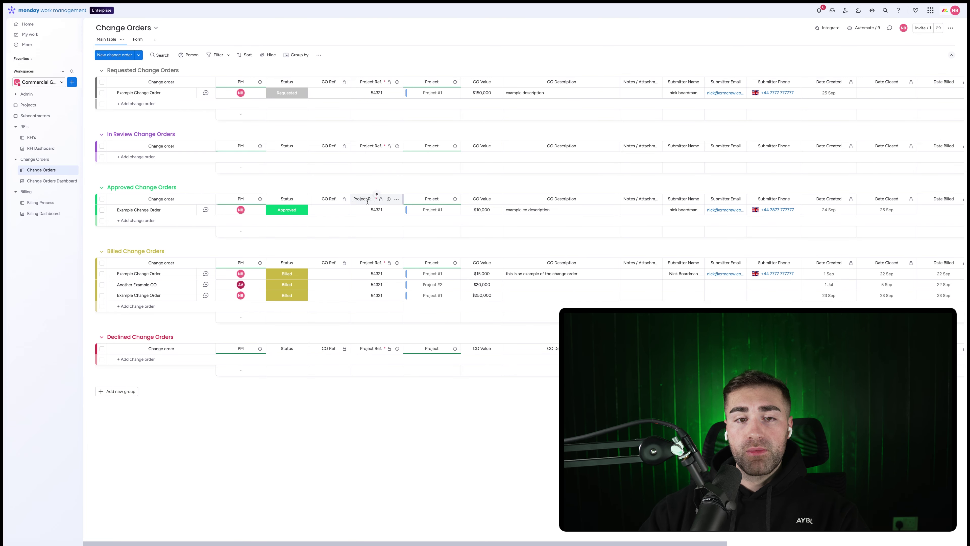
{"action": "left_click", "coordinate": [43, 203]}
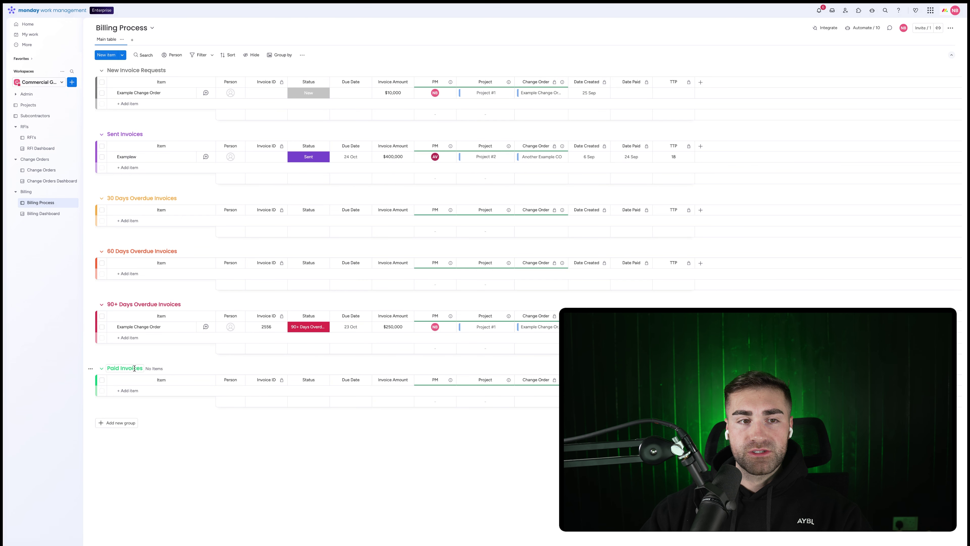
{"action": "left_click", "coordinate": [61, 181]}
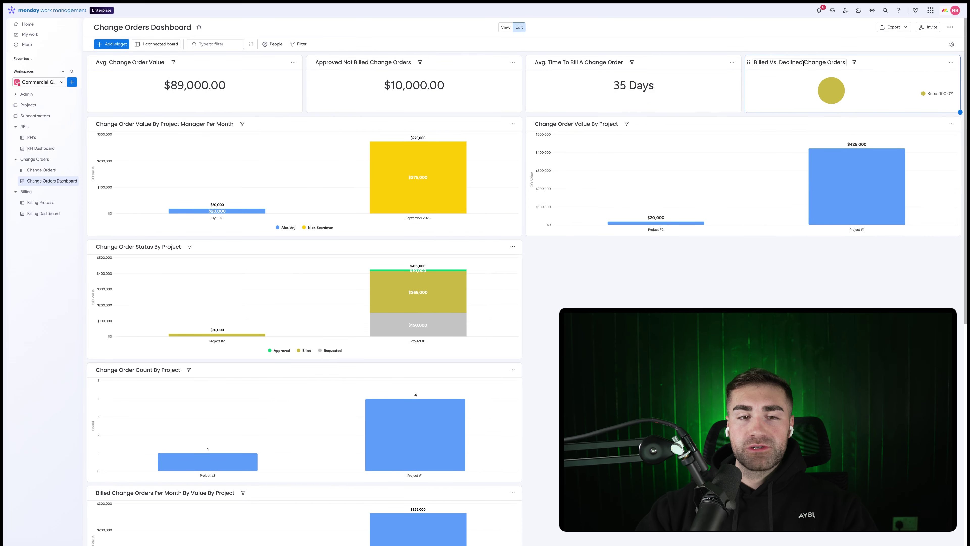
{"action": "scroll", "coordinate": [444, 260], "scroll_direction": "down", "scroll_amount": 10}
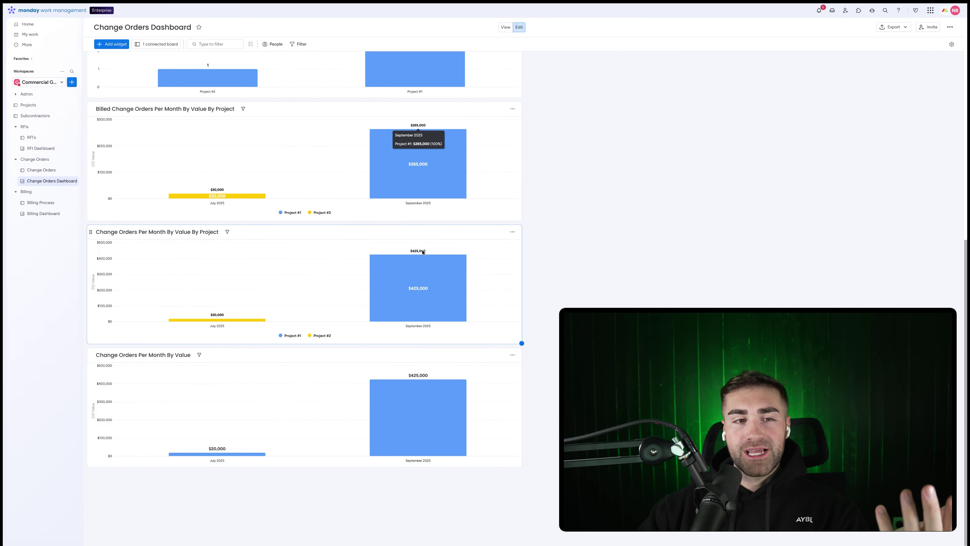
{"action": "left_click", "coordinate": [42, 213]}
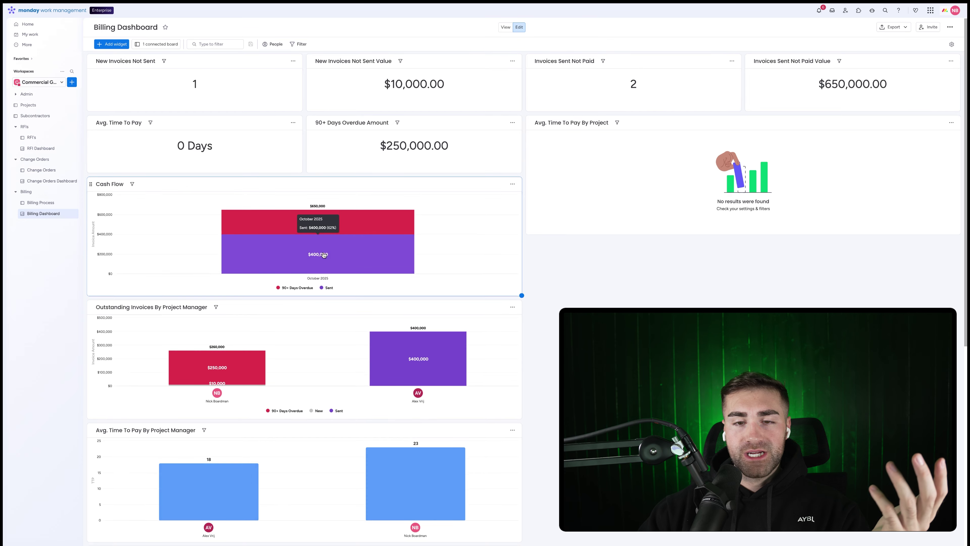
{"action": "scroll", "coordinate": [320, 256], "scroll_direction": "down", "scroll_amount": 6}
{"action": "scroll", "coordinate": [320, 256], "scroll_direction": "up", "scroll_amount": 6}
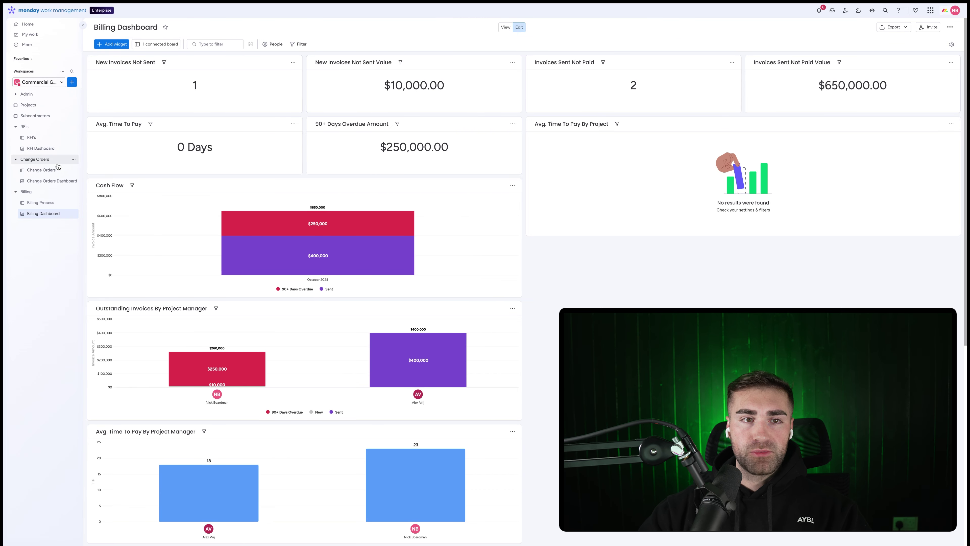
Create an Executive Dashboard connected to the Billing Process, Change Orders, RFI's and Projects boards, and place it above Projects in the workspace.
{"action": "left_click", "coordinate": [71, 82]}
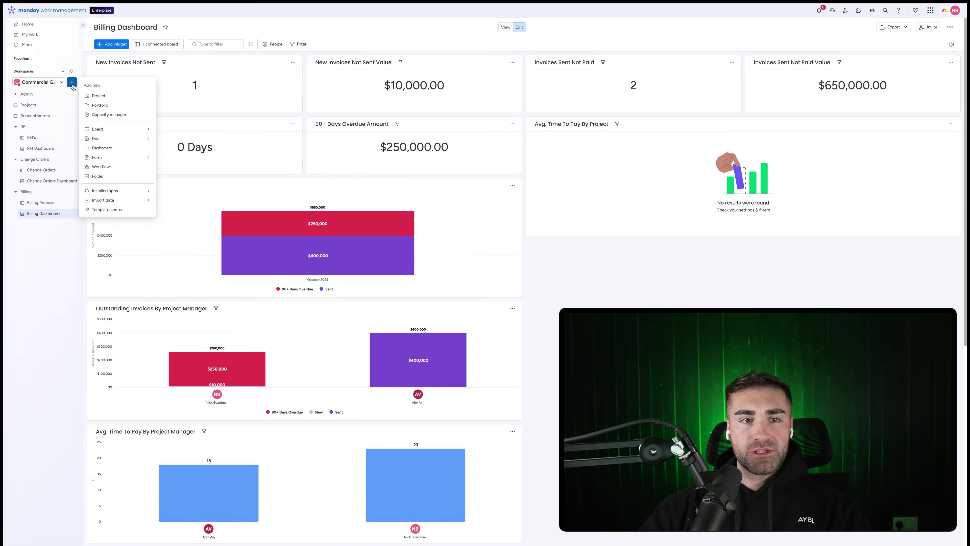
{"action": "left_click", "coordinate": [102, 147]}
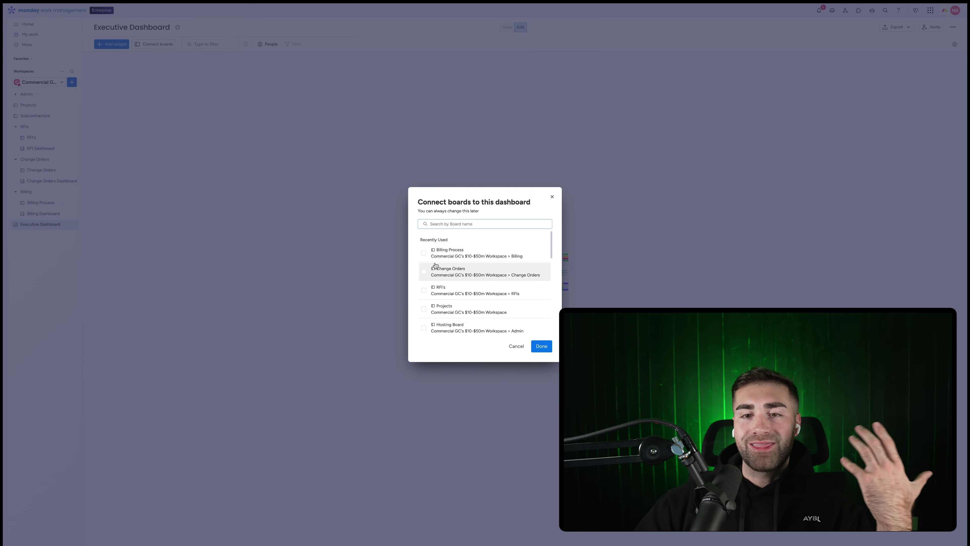
{"action": "left_click", "coordinate": [424, 255]}
{"action": "left_click", "coordinate": [425, 289]}
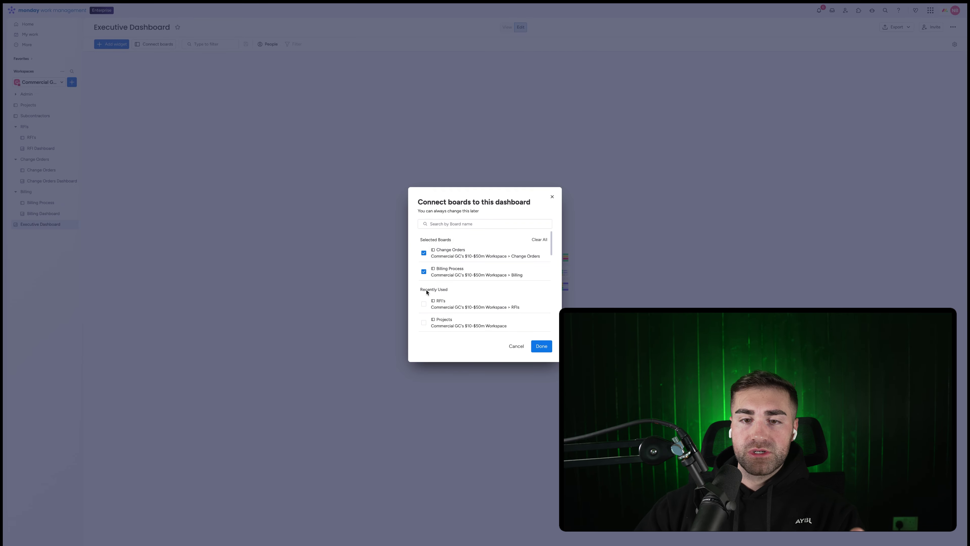
{"action": "left_click", "coordinate": [426, 303]}
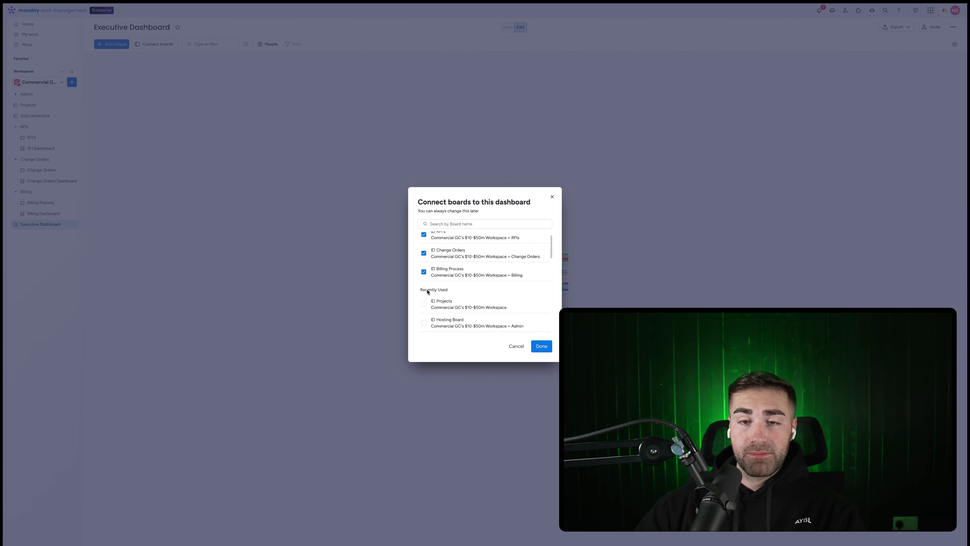
{"action": "scroll", "coordinate": [427, 291], "scroll_direction": "up", "scroll_amount": 1}
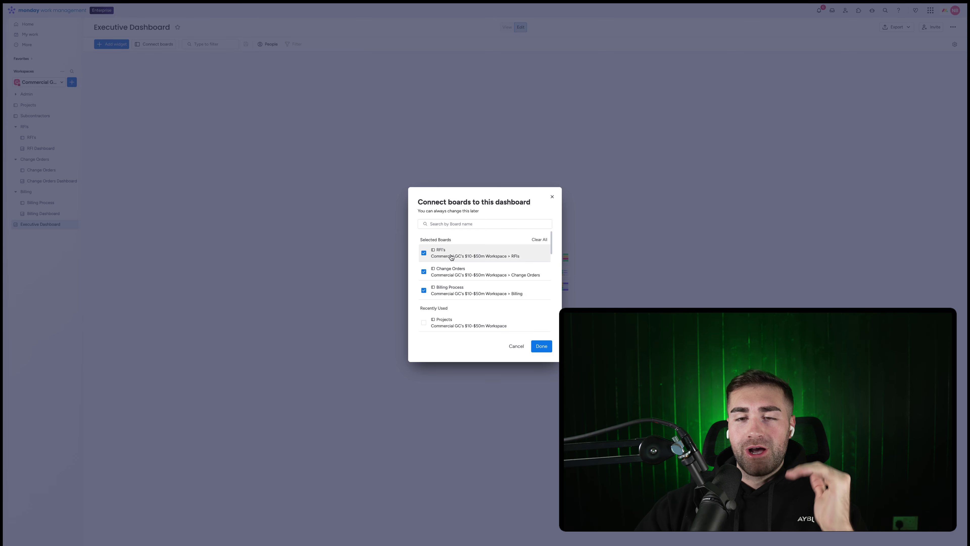
{"action": "left_click", "coordinate": [432, 314]}
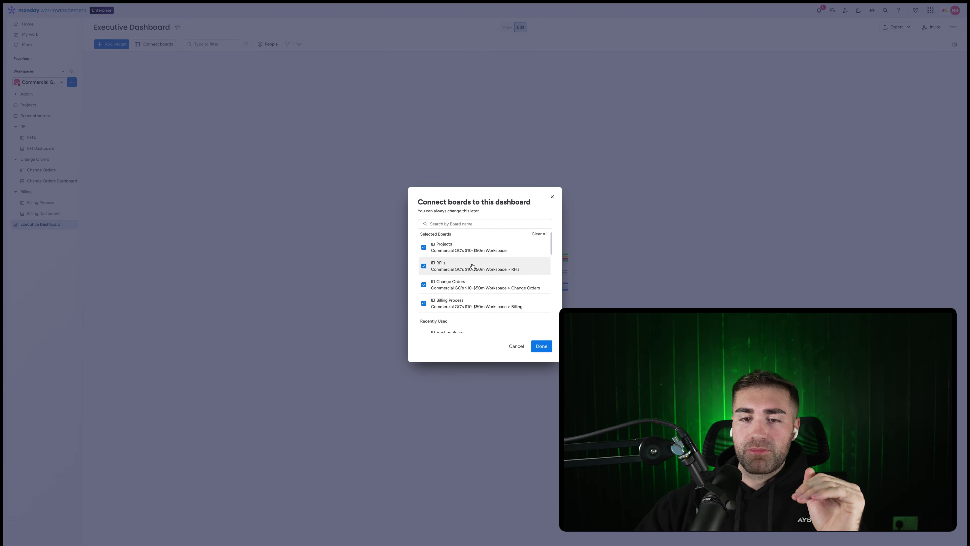
{"action": "left_click", "coordinate": [540, 346]}
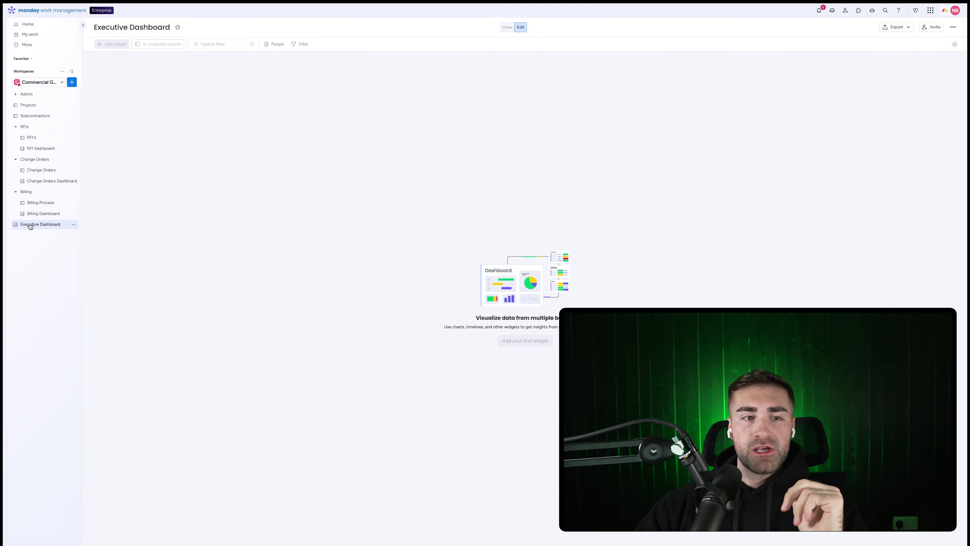
{"action": "left_click_drag", "start_coordinate": [30, 226], "coordinate": [23, 106]}
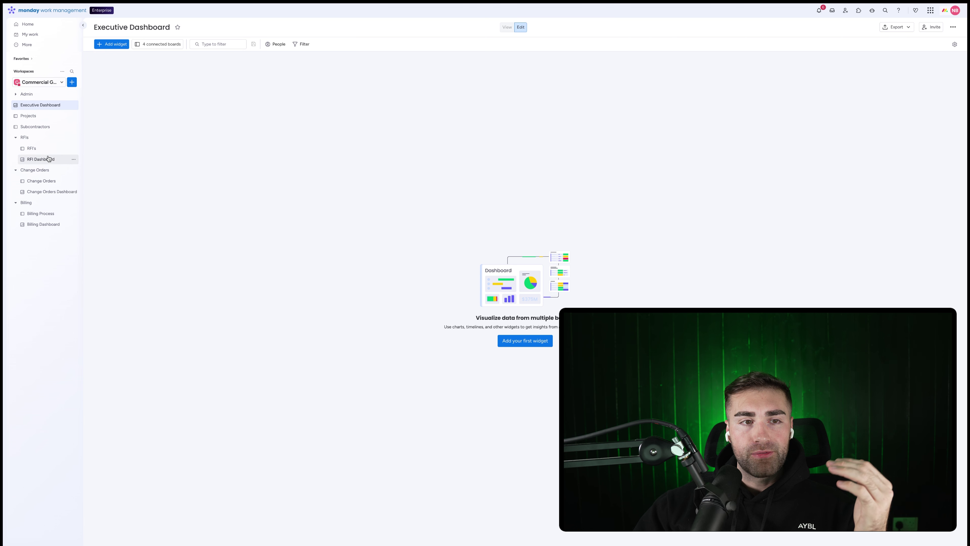
Review the Projects board, the RFI's board with its priority options, and the RFI Dashboard widgets for metrics worth reporting to executives.
{"action": "left_click", "coordinate": [41, 116]}
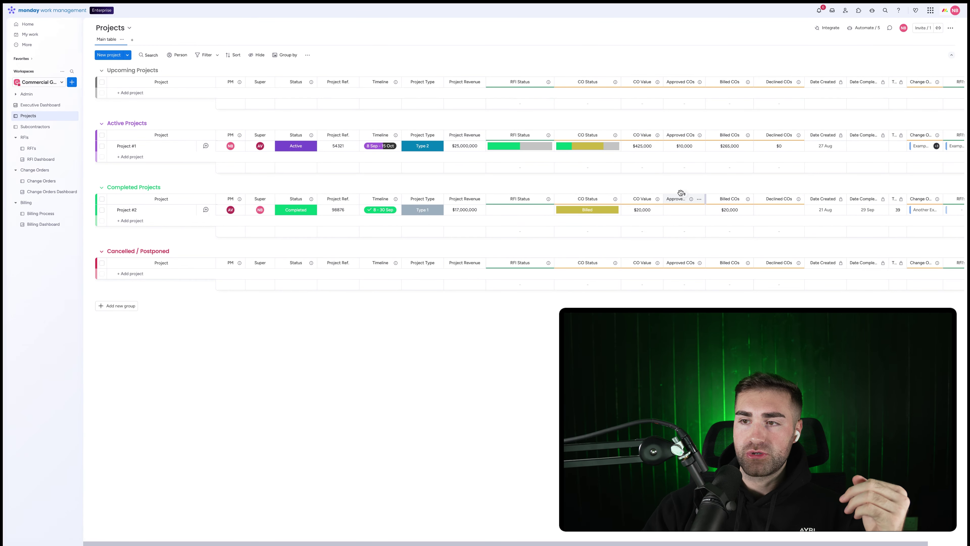
{"action": "left_click", "coordinate": [32, 148]}
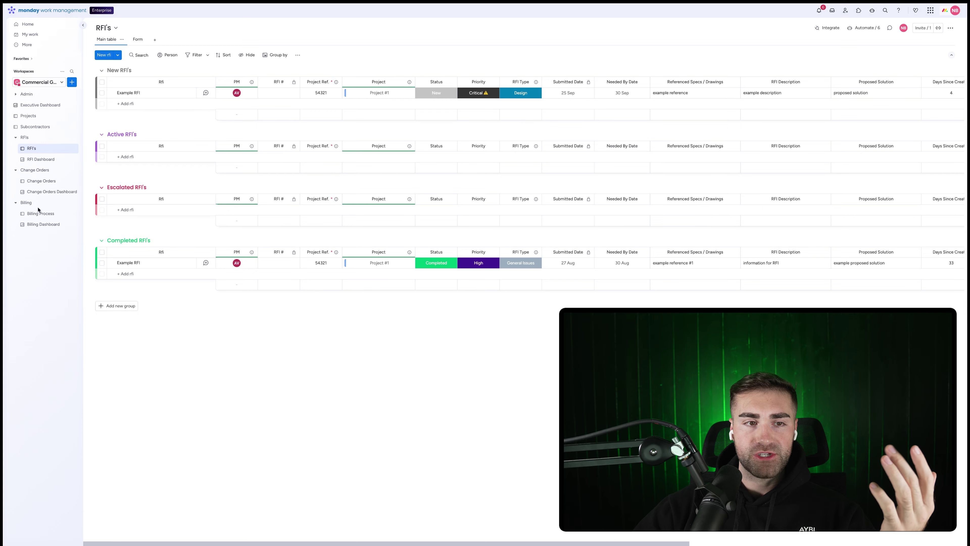
{"action": "left_click", "coordinate": [34, 160]}
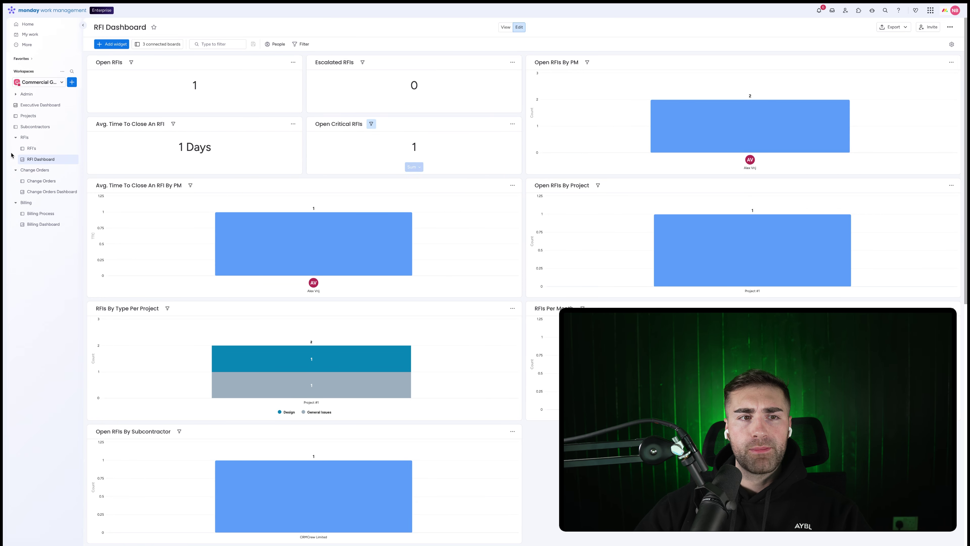
{"action": "left_click", "coordinate": [34, 149]}
{"action": "left_click", "coordinate": [482, 94]}
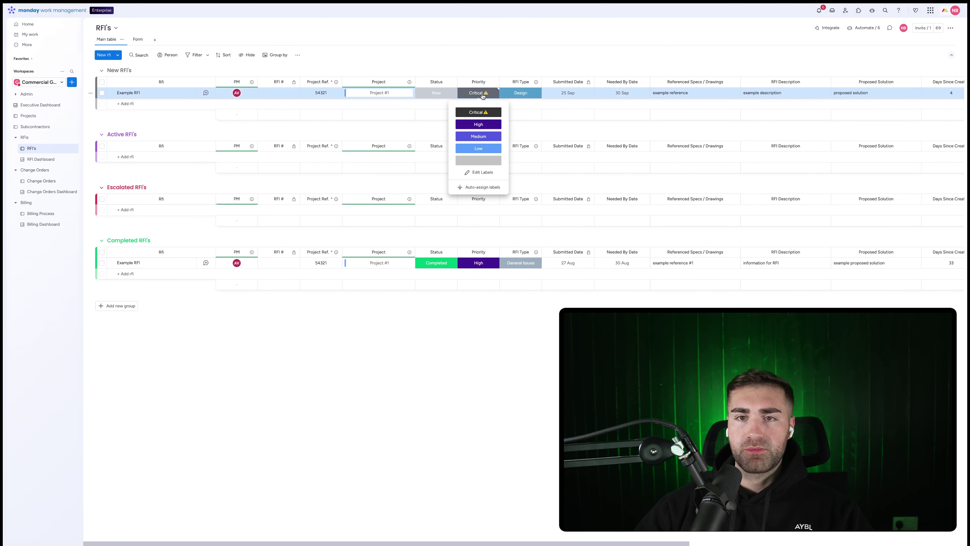
{"action": "left_click", "coordinate": [275, 134]}
{"action": "left_click", "coordinate": [37, 160]}
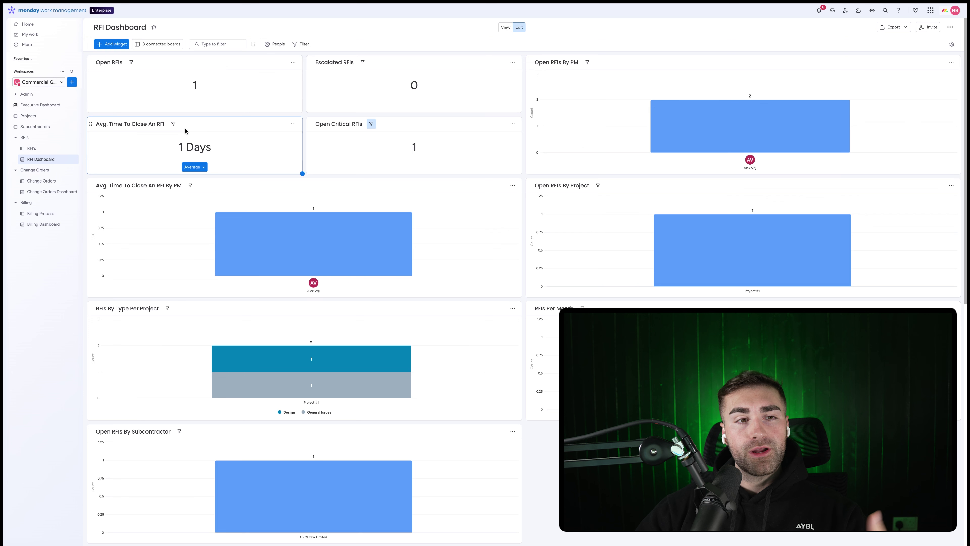
{"action": "mouse_move", "coordinate": [676, 127]}
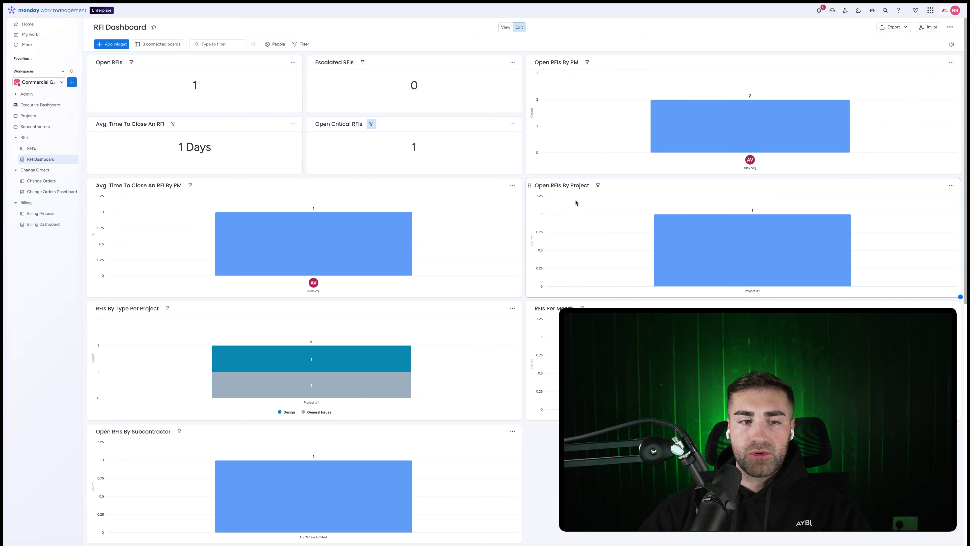
{"action": "scroll", "coordinate": [130, 321], "scroll_direction": "down", "scroll_amount": 5}
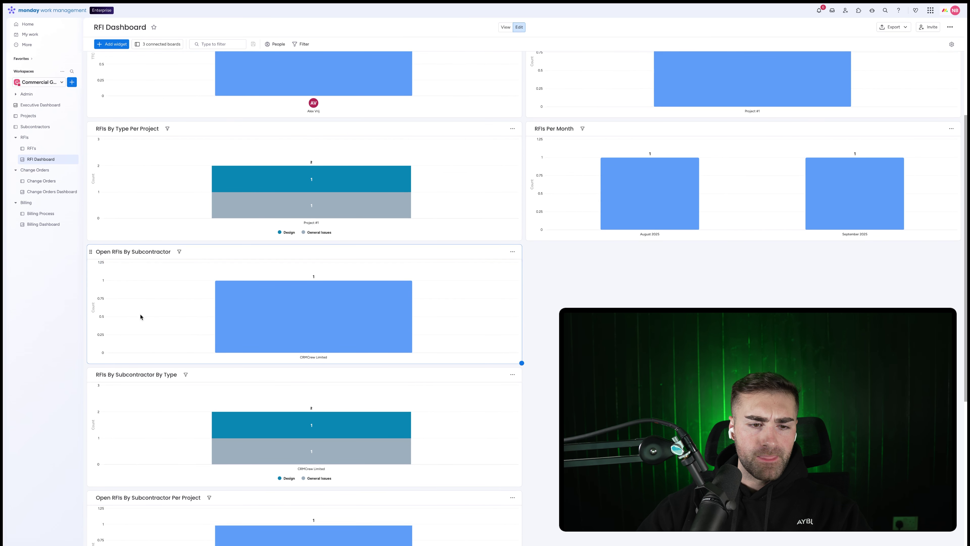
{"action": "scroll", "coordinate": [364, 344], "scroll_direction": "down", "scroll_amount": 7}
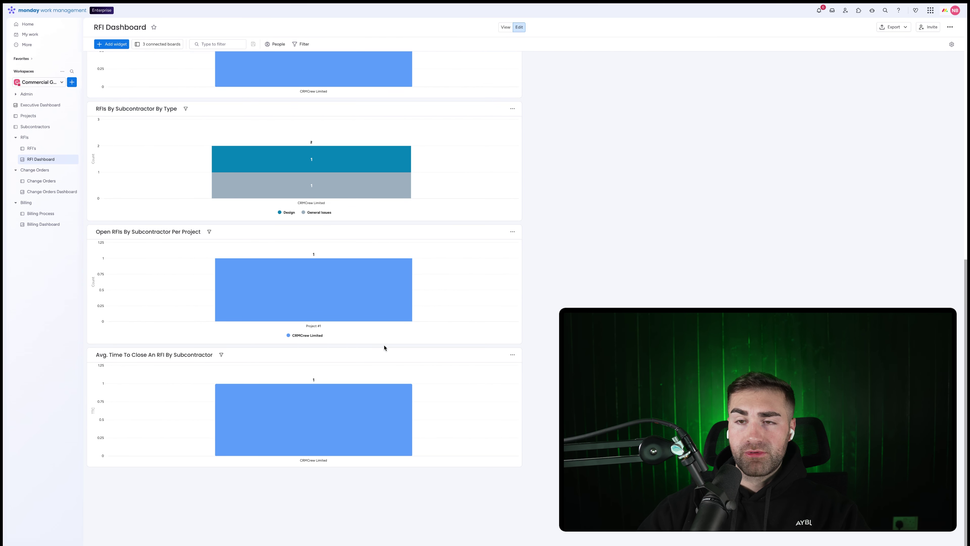
{"action": "scroll", "coordinate": [384, 347], "scroll_direction": "up", "scroll_amount": 12}
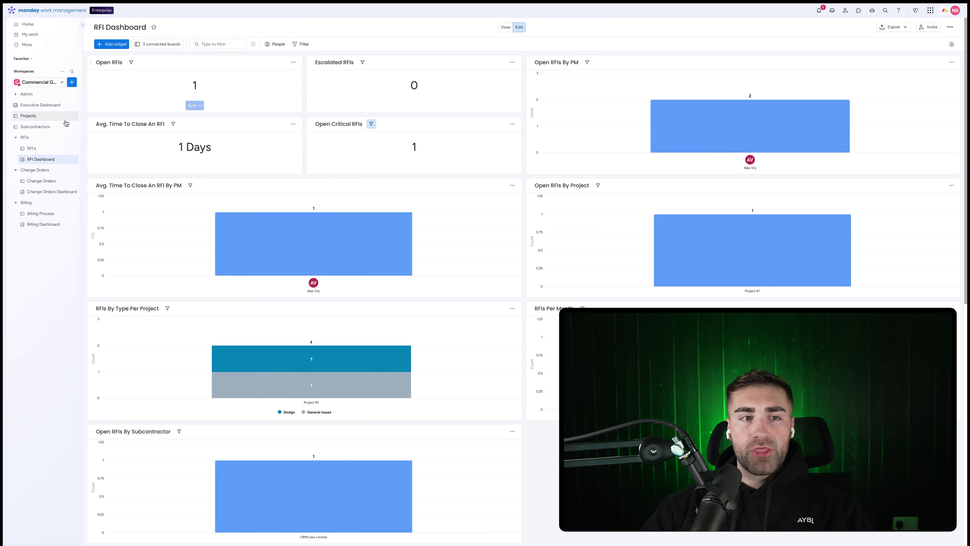
Add a Numbers widget to the Executive Dashboard and rename it Open RFIs.
{"action": "left_click", "coordinate": [48, 111]}
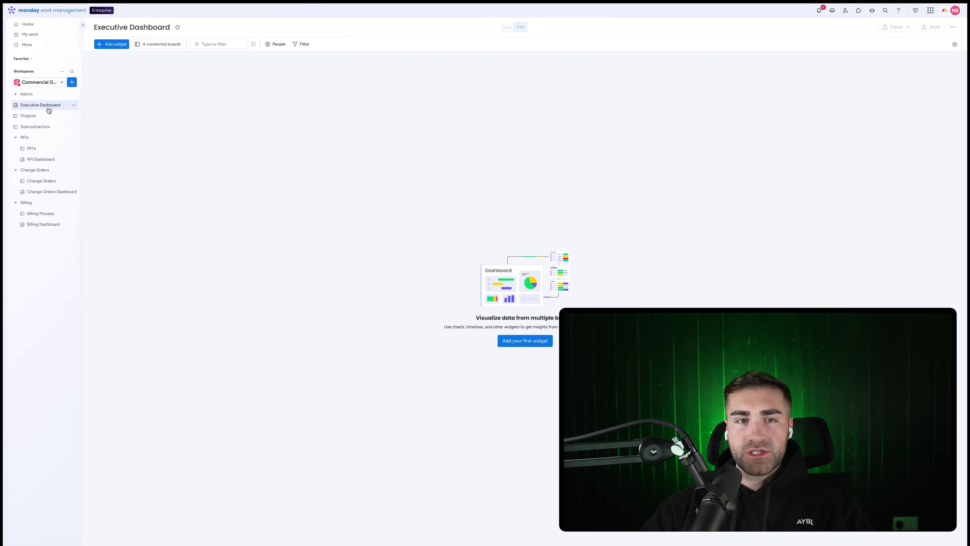
{"action": "left_click", "coordinate": [113, 45]}
{"action": "left_click", "coordinate": [153, 93]}
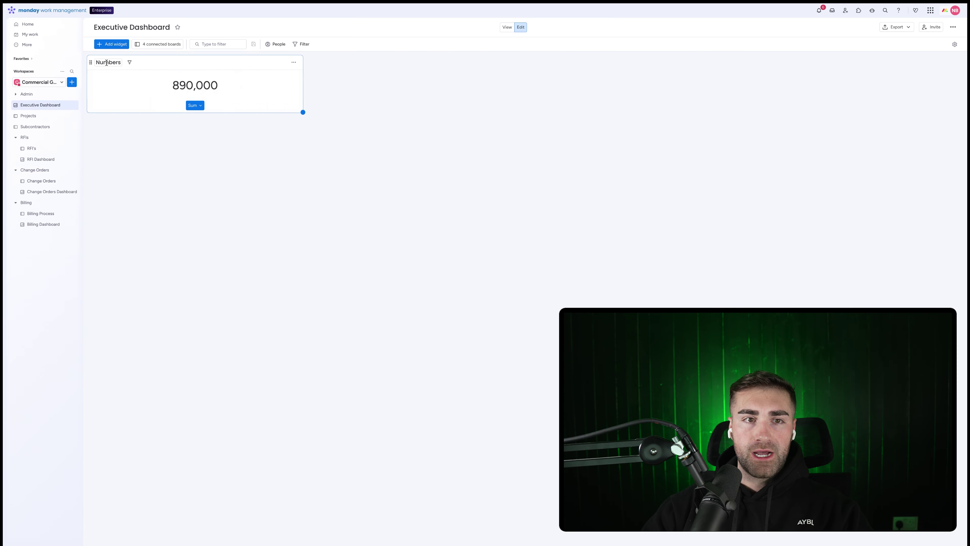
{"action": "left_click", "coordinate": [107, 62]}
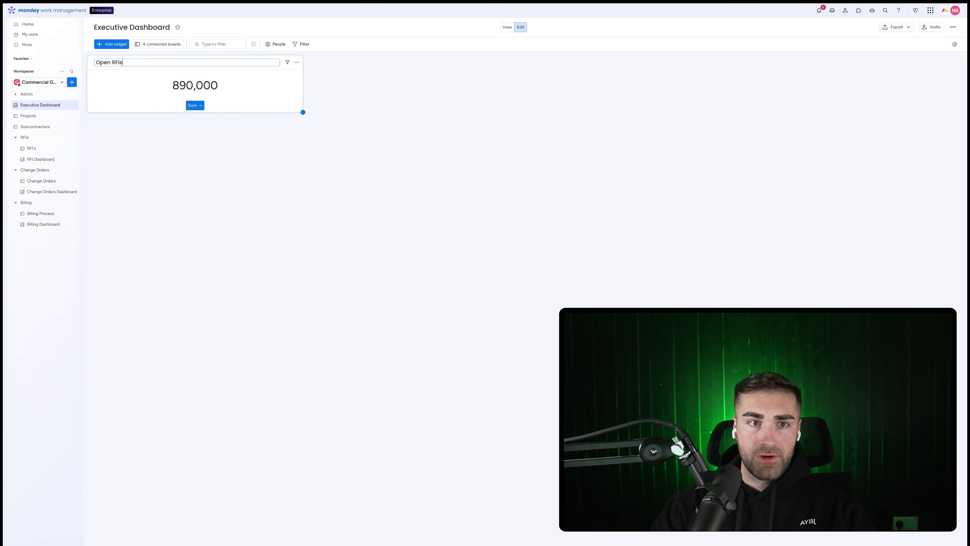
{"action": "key", "text": "Return"}
Add a second Numbers widget to the Executive Dashboard and rename it Open Critical RFIs.
{"action": "left_click", "coordinate": [101, 45]}
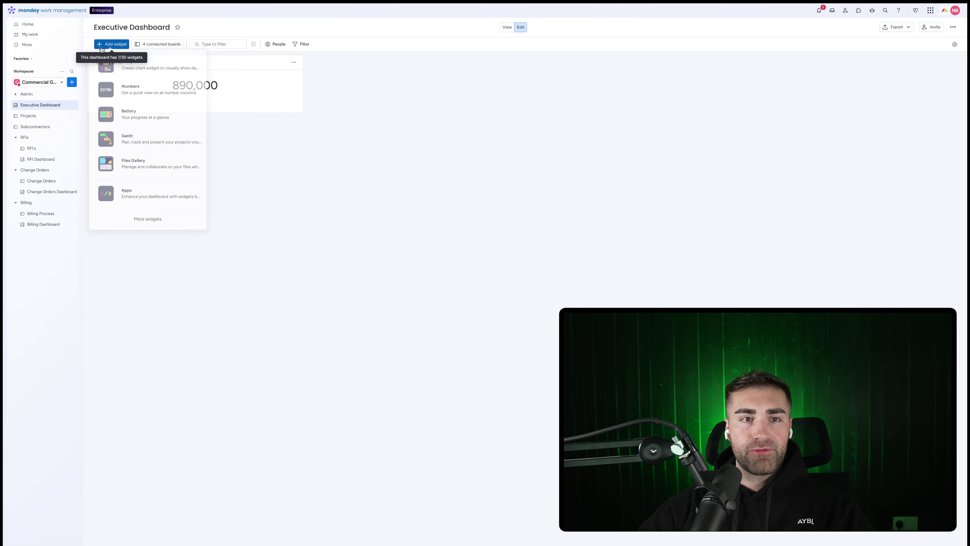
{"action": "left_click", "coordinate": [149, 89]}
{"action": "left_click", "coordinate": [320, 63]}
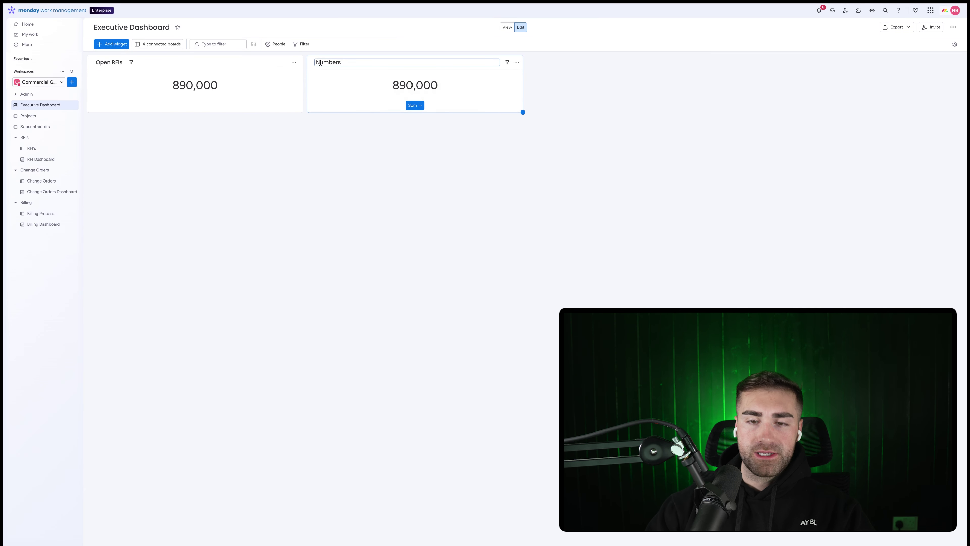
{"action": "double_click", "coordinate": [320, 62]}
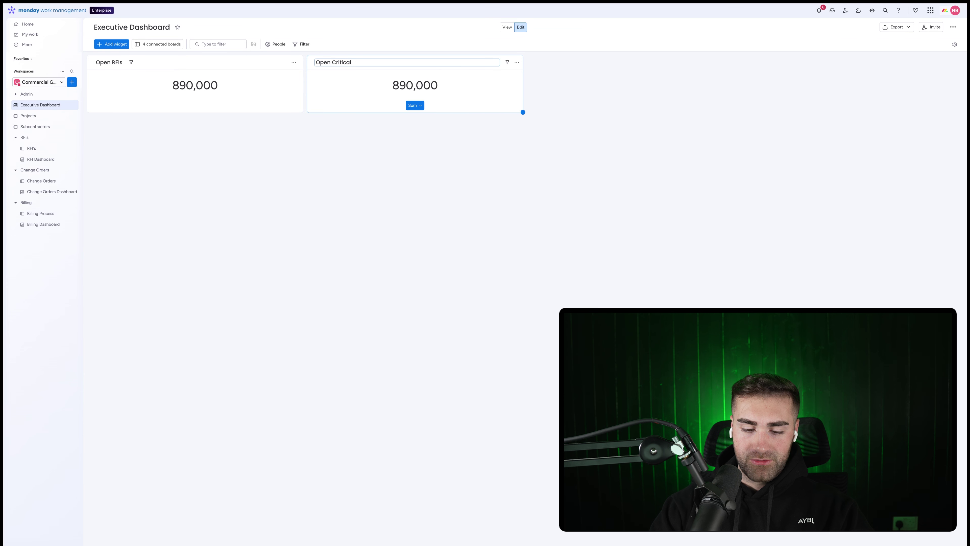
{"action": "type", "text": "a"}
{"action": "key", "text": "Return"}
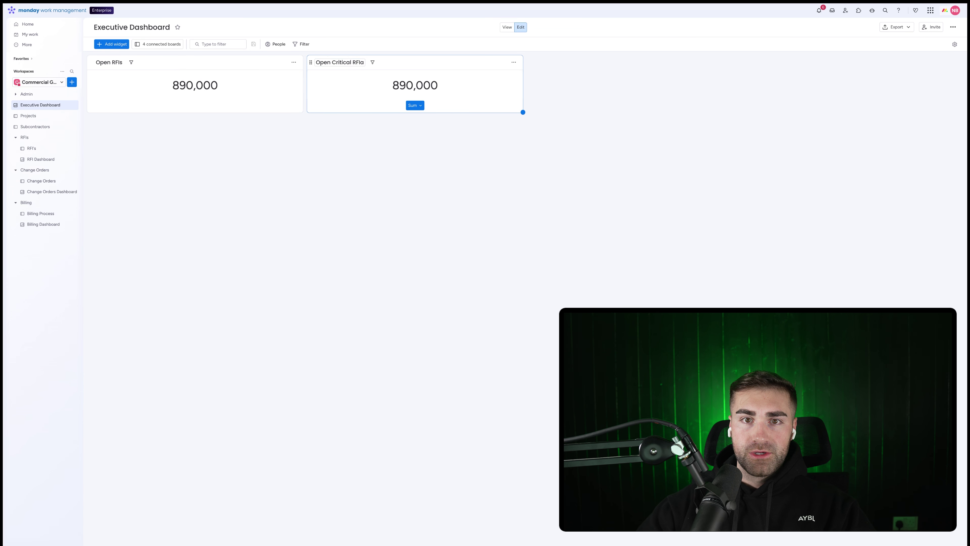
{"action": "left_click", "coordinate": [320, 62]}
{"action": "key", "text": "BackSpace"}
{"action": "type", "text": "s"}
{"action": "key", "text": "Return"}
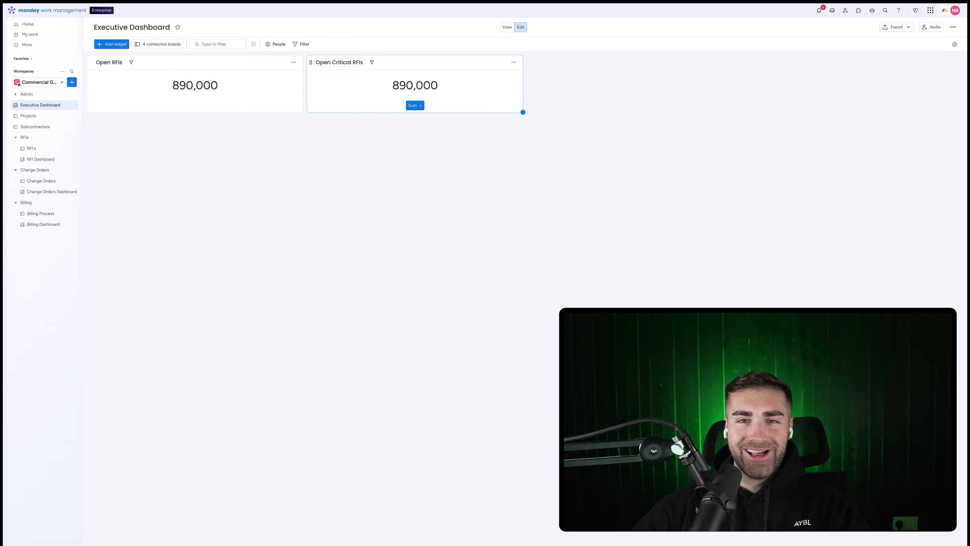
Check the RFI Dashboard's widgets, and add another Numbers widget and two Chart widgets to the Executive Dashboard.
{"action": "left_click", "coordinate": [35, 160]}
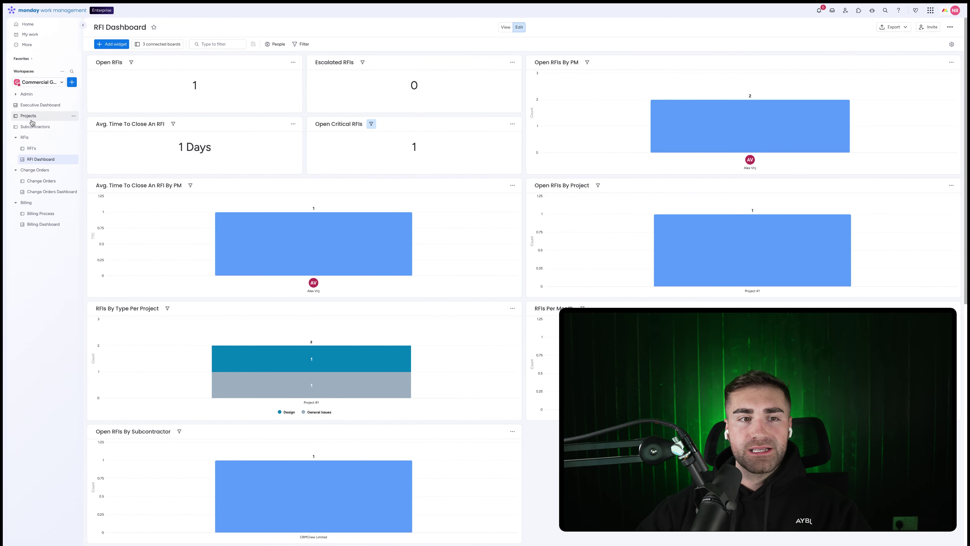
{"action": "left_click", "coordinate": [30, 104]}
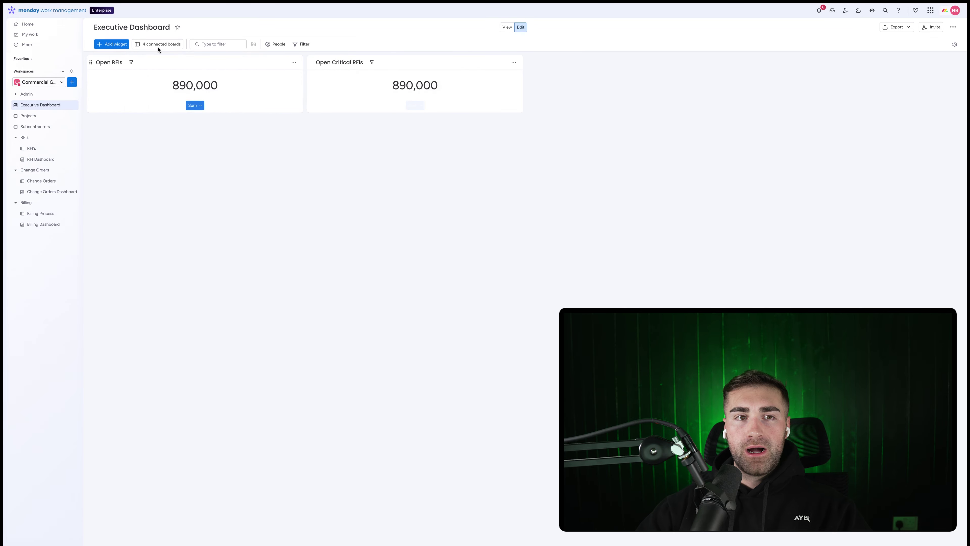
{"action": "left_click", "coordinate": [26, 162]}
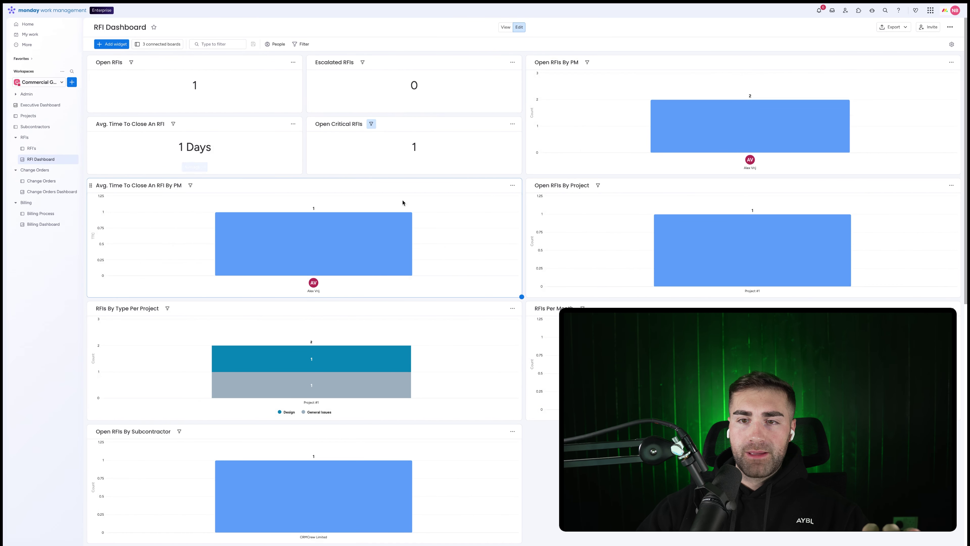
{"action": "left_click", "coordinate": [21, 106]}
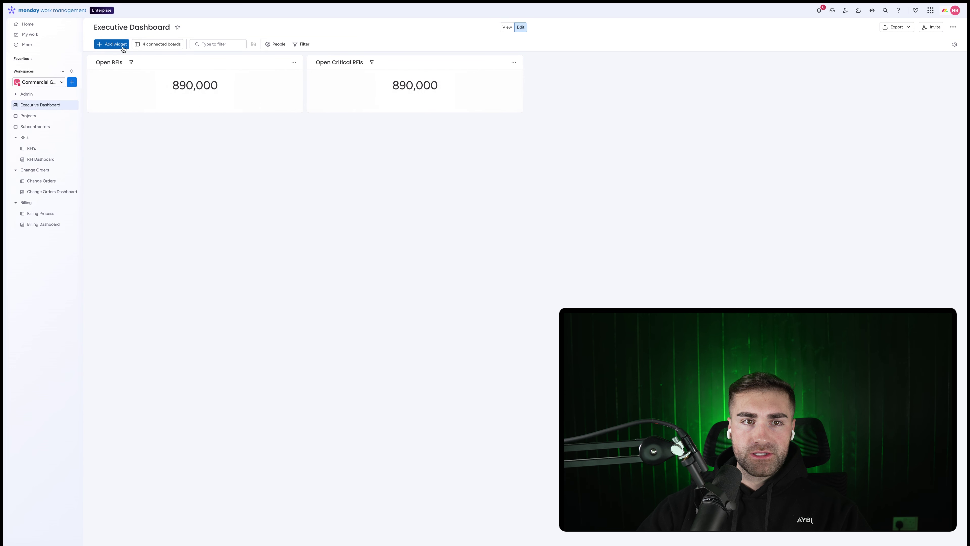
{"action": "left_click", "coordinate": [115, 45]}
{"action": "left_click", "coordinate": [123, 83]}
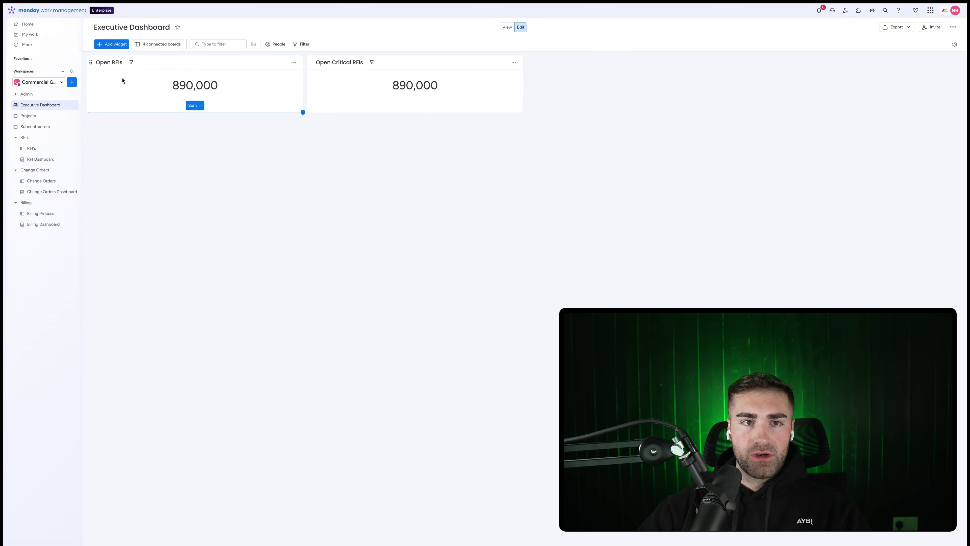
{"action": "left_click", "coordinate": [114, 45]}
{"action": "left_click", "coordinate": [108, 44]}
{"action": "left_click", "coordinate": [110, 44]}
{"action": "left_click", "coordinate": [139, 75]}
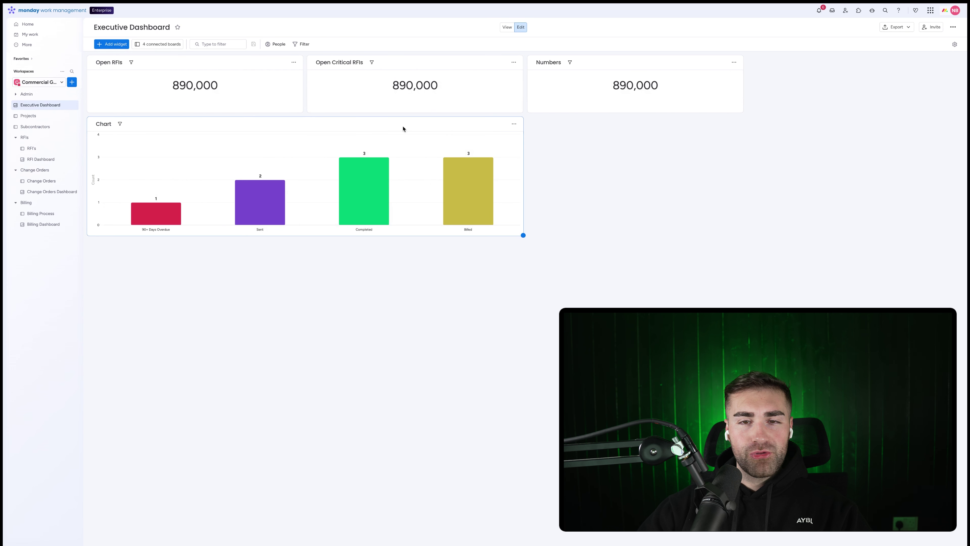
Rename the first Chart widget Open RFIs By Project.
{"action": "left_click", "coordinate": [107, 125]}
{"action": "type", "text": "Openj"}
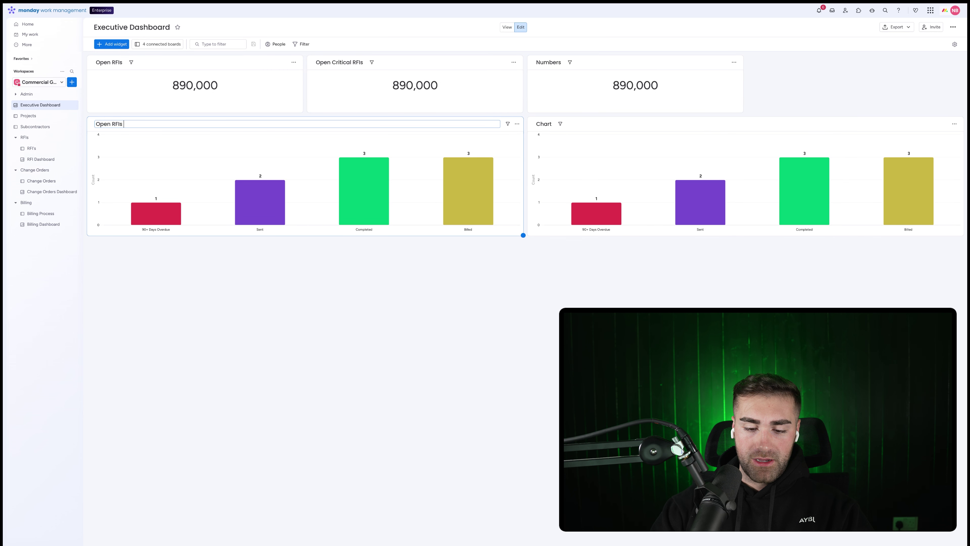
{"action": "type", "text": "RFIs By Project"}
{"action": "key", "text": "Return"}
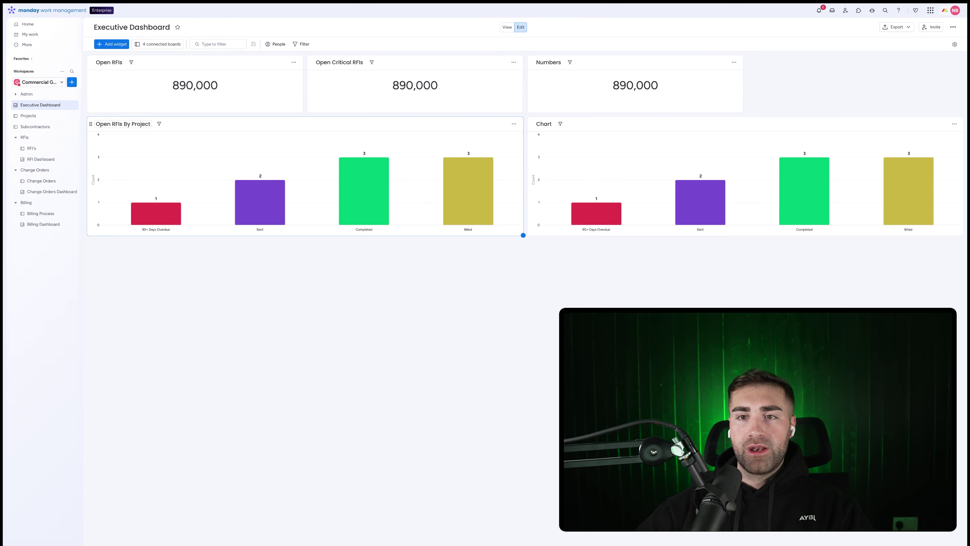
Rename the second Chart widget Open RFIs By PM.
{"action": "left_click", "coordinate": [538, 123]}
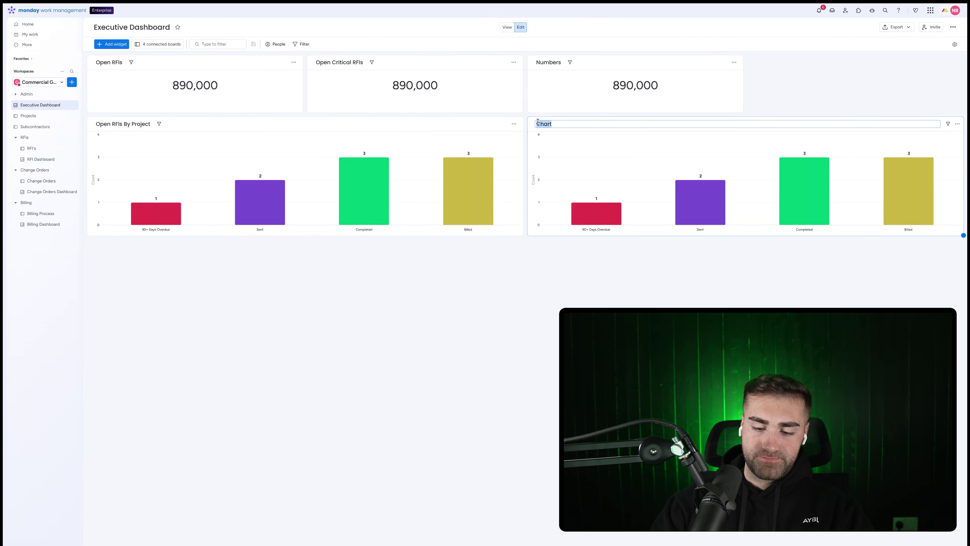
{"action": "type", "text": "Open RFIs B"}
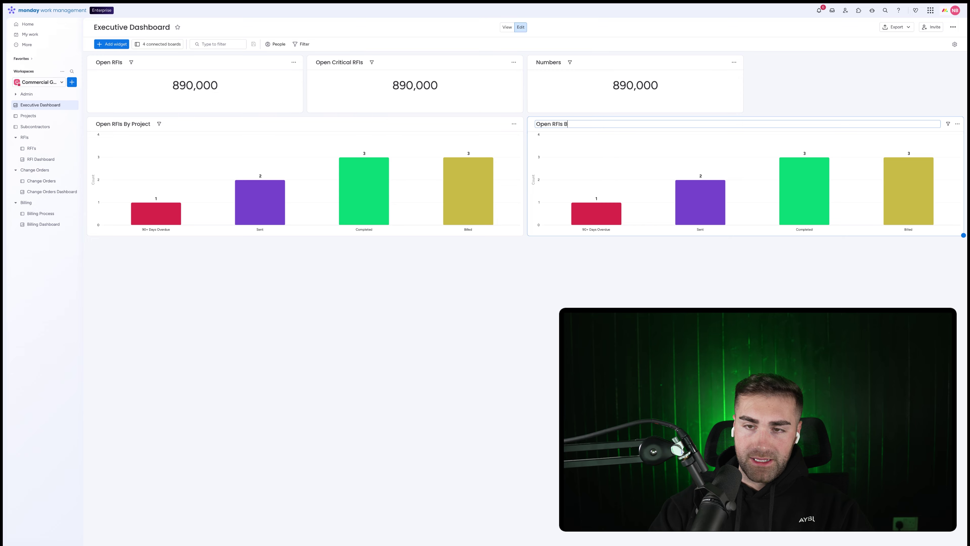
{"action": "type", "text": "y PM"}
{"action": "key", "text": "Return"}
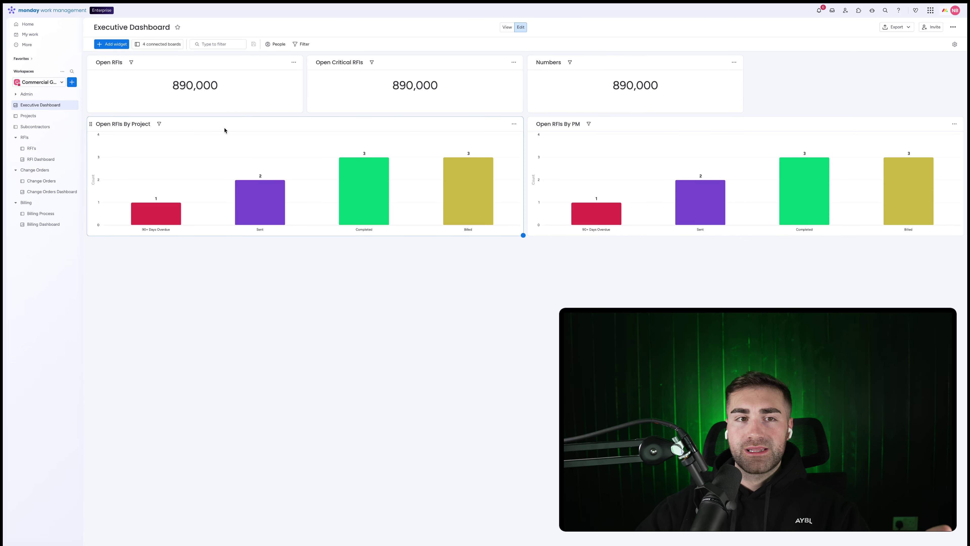
Delete the surplus Numbers widget and place the Open RFIs By PM chart directly below the Open RFIs By Project chart.
{"action": "left_click", "coordinate": [734, 62]}
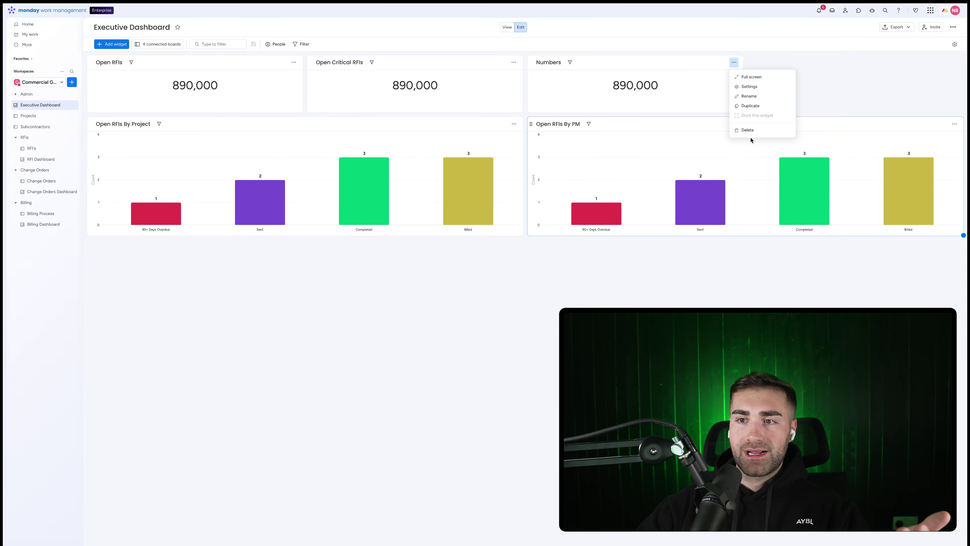
{"action": "left_click", "coordinate": [748, 130]}
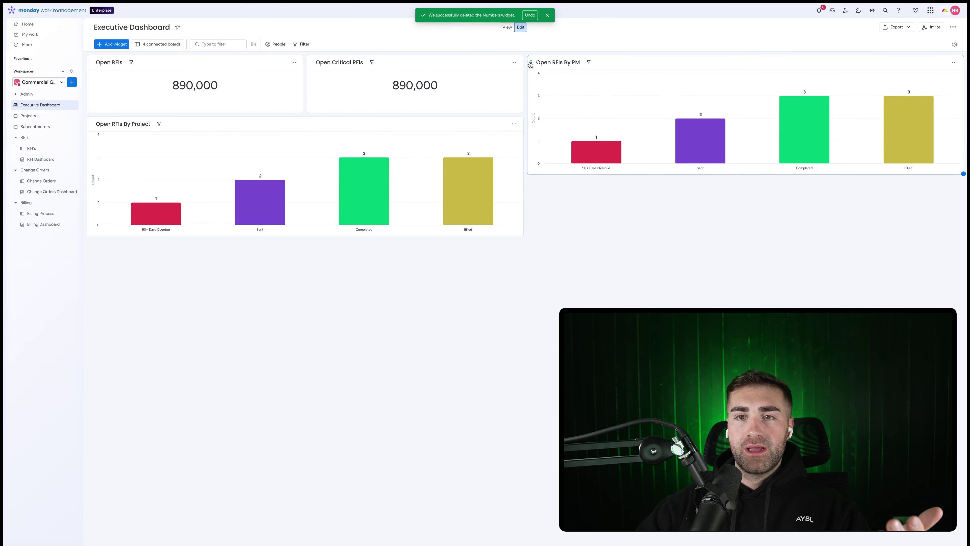
{"action": "left_click_drag", "start_coordinate": [530, 64], "coordinate": [91, 251]}
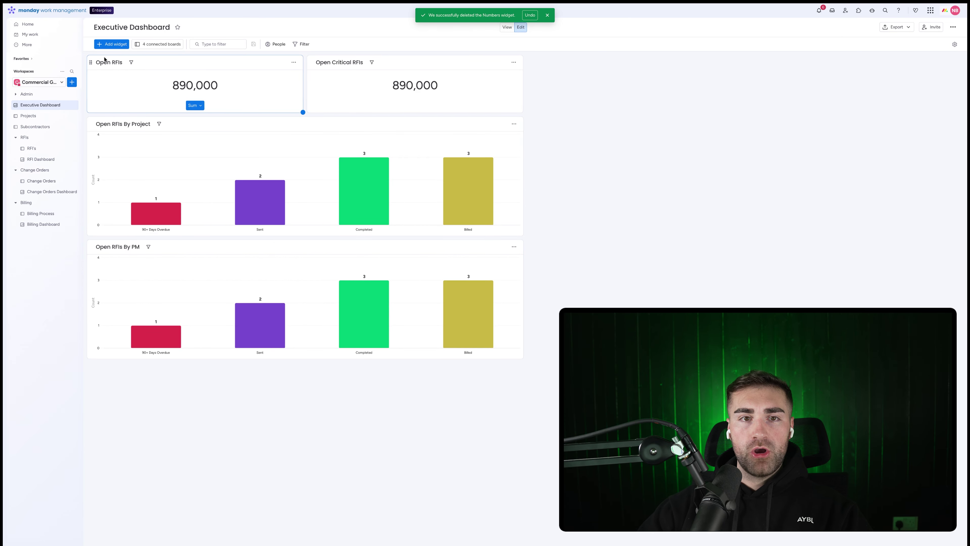
Limit the Open RFIs widget to the RFI's board by excluding the Projects and Billing Process boards.
{"action": "left_click", "coordinate": [294, 62]}
{"action": "left_click", "coordinate": [311, 86]}
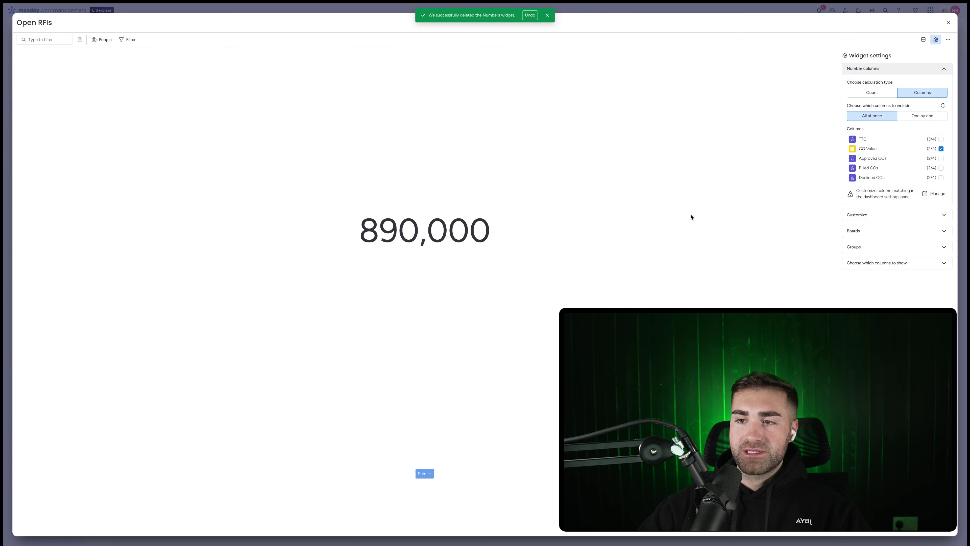
{"action": "left_click", "coordinate": [871, 230]}
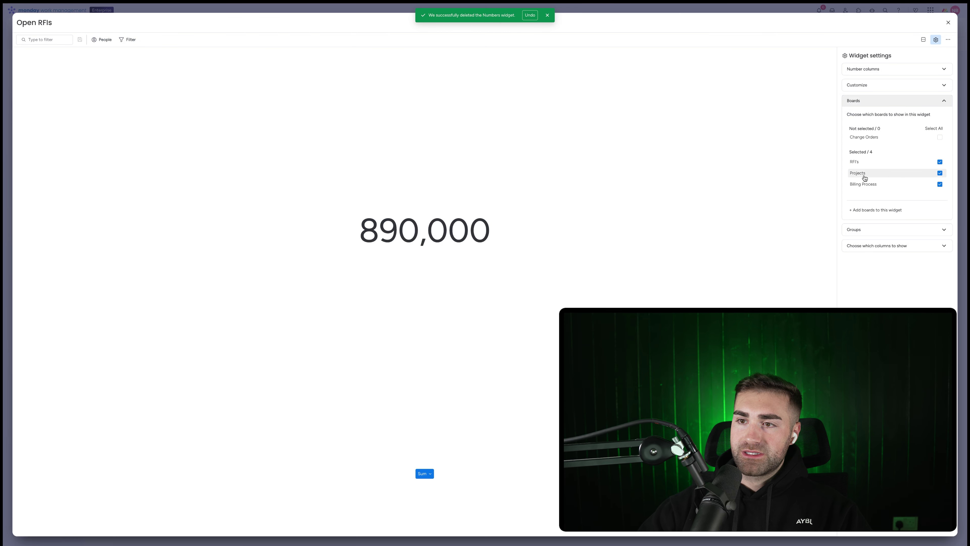
{"action": "left_click", "coordinate": [865, 176]}
{"action": "left_click", "coordinate": [862, 184]}
Exclude the Completed RFI's group from the Open RFIs widget and set its calculation type to Count of items.
{"action": "left_click", "coordinate": [862, 229]}
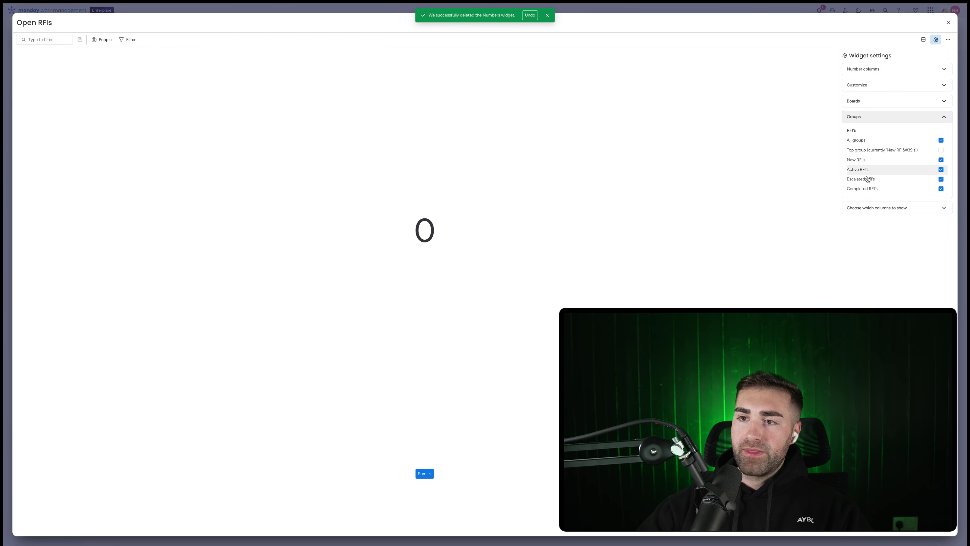
{"action": "left_click", "coordinate": [864, 191]}
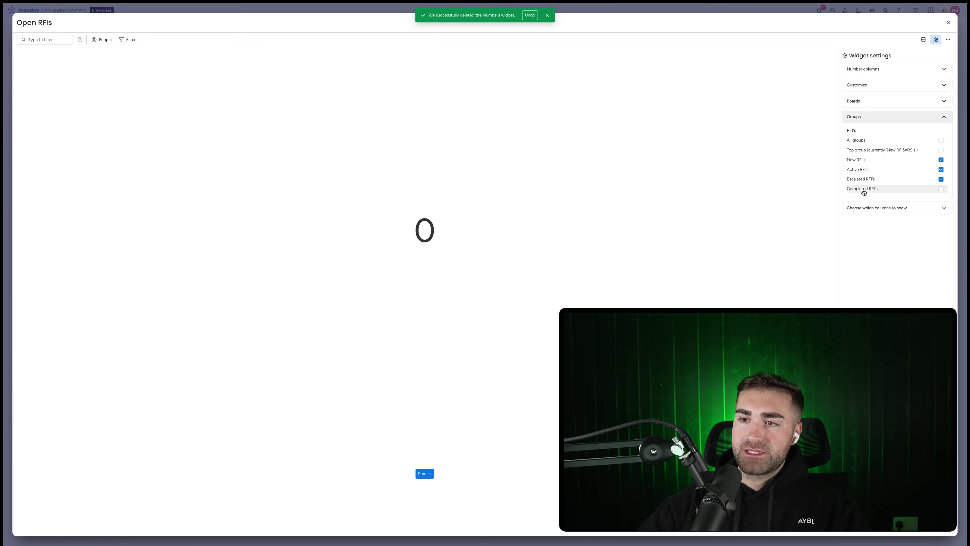
{"action": "left_click", "coordinate": [867, 85]}
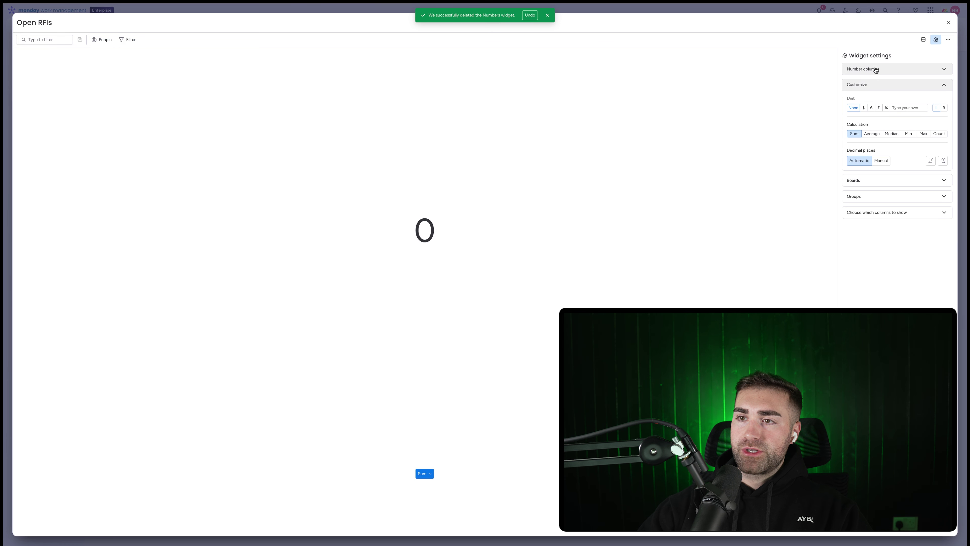
{"action": "left_click", "coordinate": [876, 70]}
{"action": "left_click", "coordinate": [872, 92]}
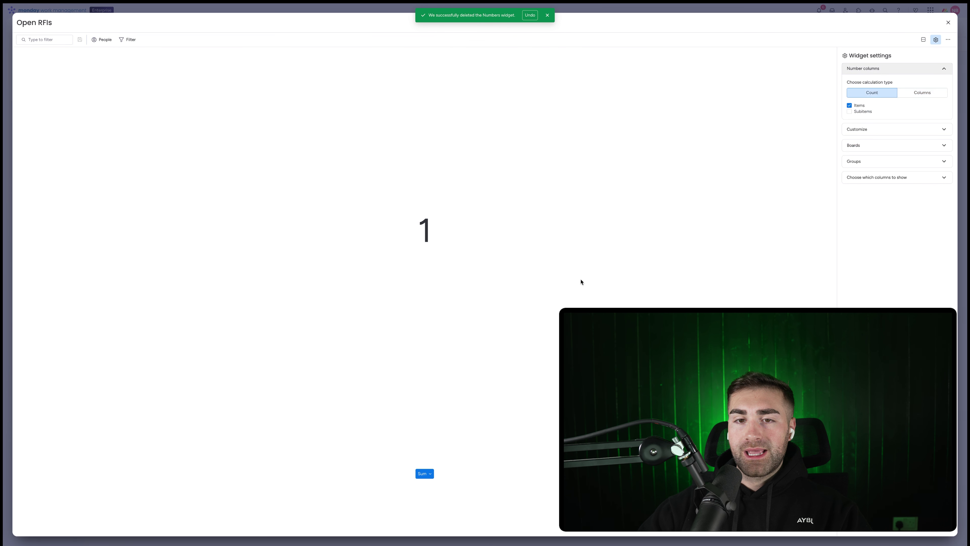
{"action": "left_click", "coordinate": [948, 24]}
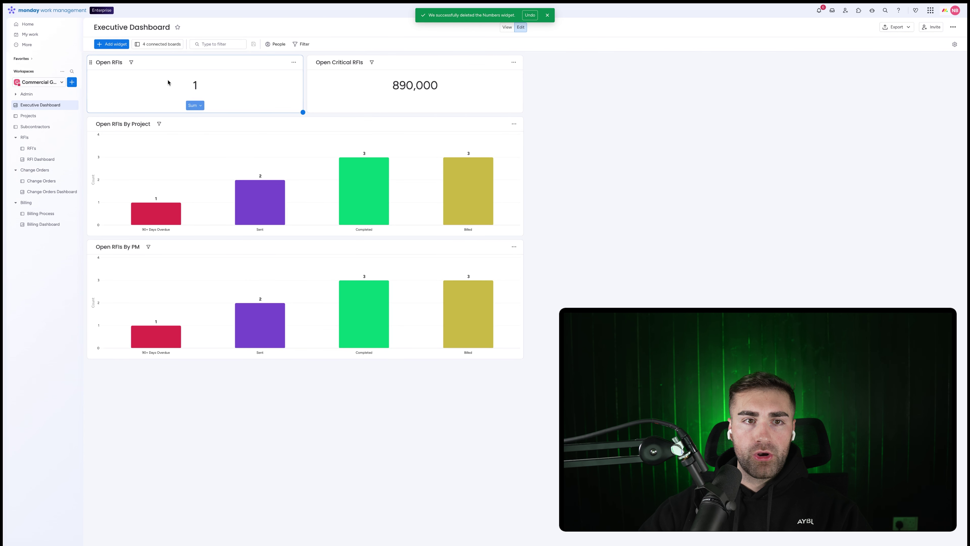
Limit the Open Critical RFIs widget to the RFI's board by excluding the Billing Process and Projects boards.
{"action": "left_click", "coordinate": [513, 63]}
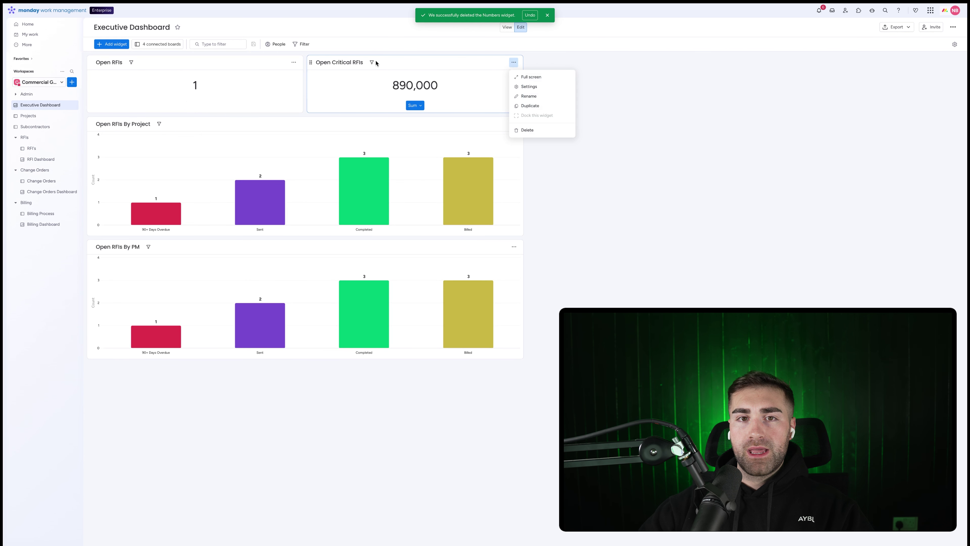
{"action": "left_click", "coordinate": [529, 87]}
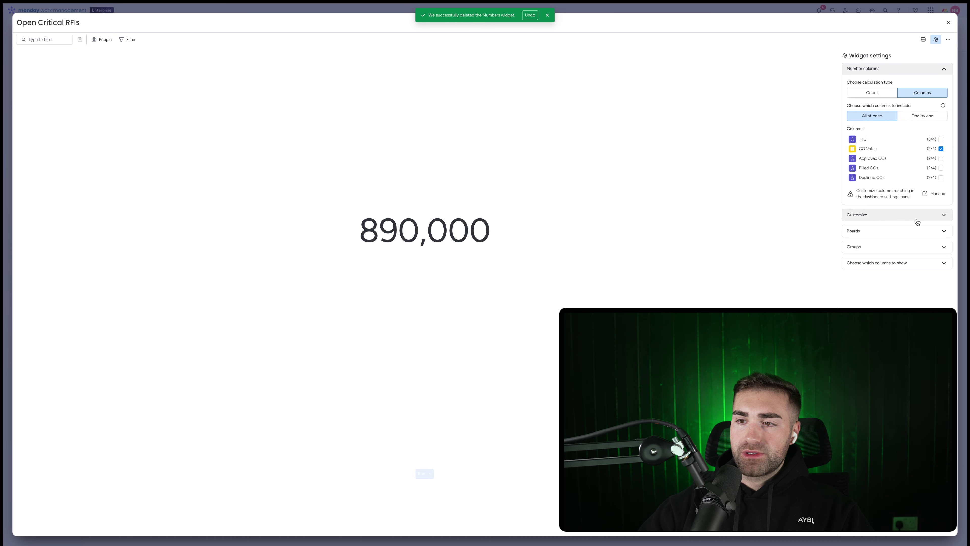
{"action": "left_click", "coordinate": [873, 249]}
{"action": "left_click", "coordinate": [873, 102]}
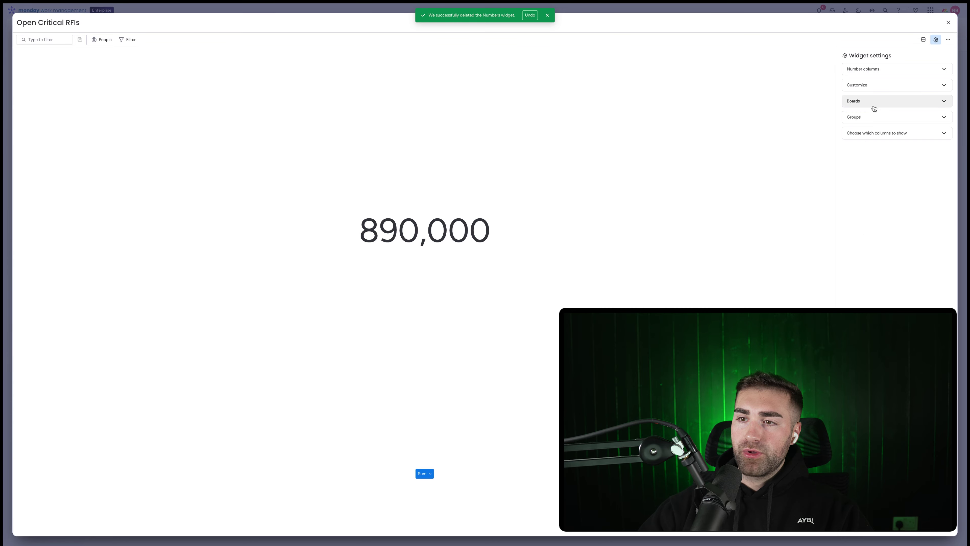
{"action": "left_click", "coordinate": [858, 185]}
{"action": "left_click", "coordinate": [856, 185]}
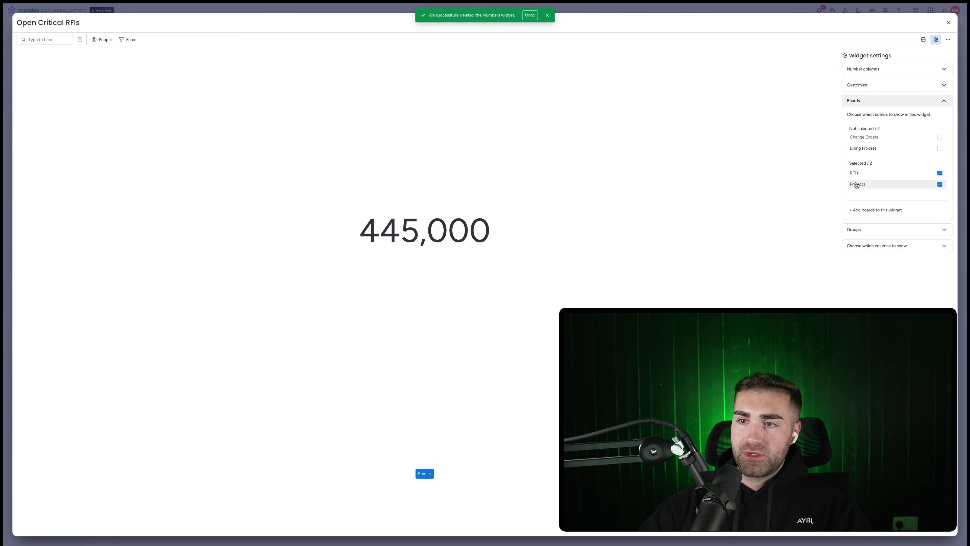
{"action": "left_click", "coordinate": [855, 184]}
Set the Open Critical RFIs widget to count items and exclude the Completed RFI's group.
{"action": "left_click", "coordinate": [866, 87]}
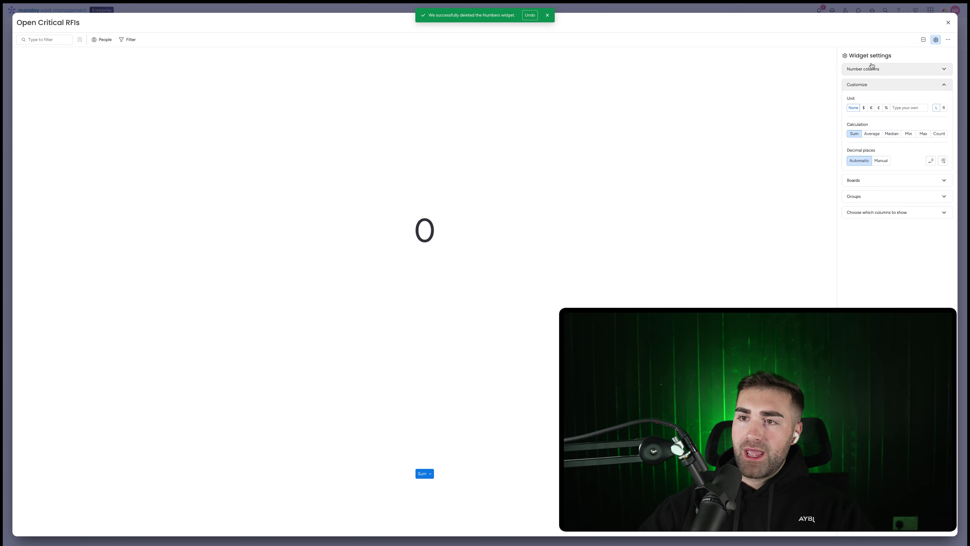
{"action": "left_click", "coordinate": [871, 69]}
{"action": "left_click", "coordinate": [878, 95]}
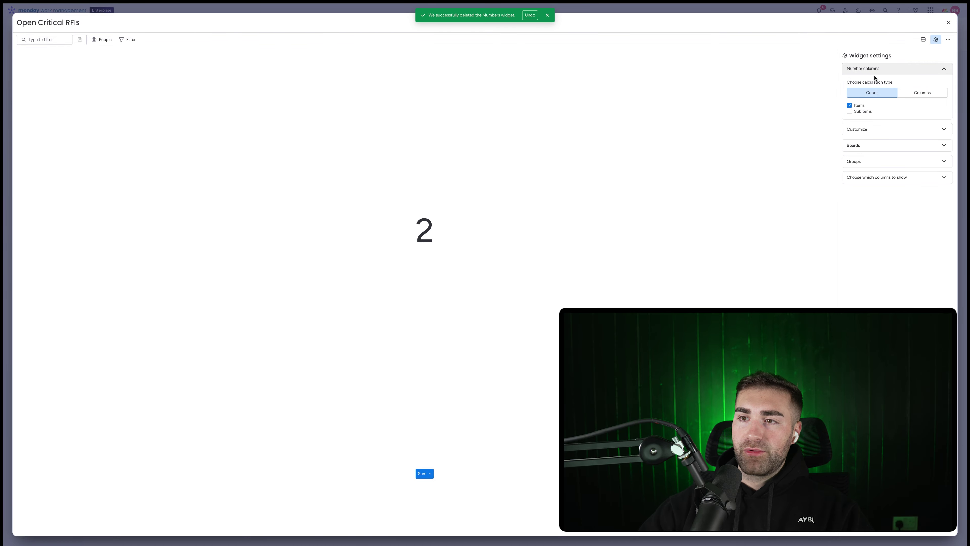
{"action": "left_click", "coordinate": [864, 129]}
{"action": "left_click", "coordinate": [875, 184]}
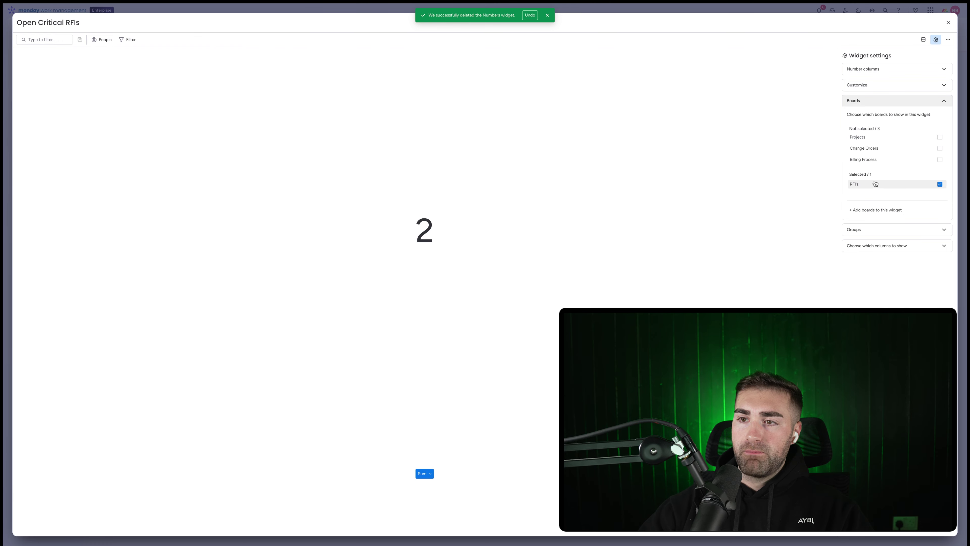
{"action": "left_click", "coordinate": [864, 230]}
{"action": "left_click", "coordinate": [853, 191]}
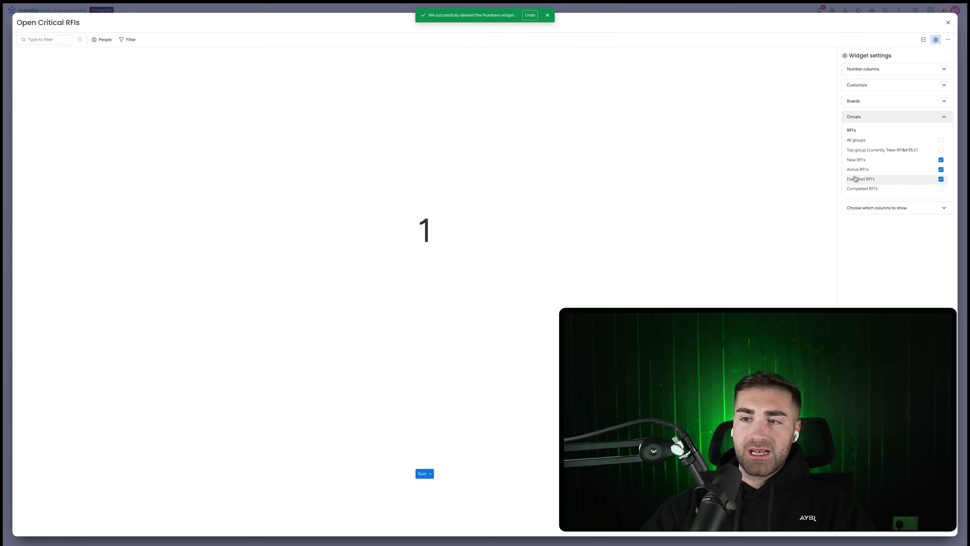
Save a filter on the Open Critical RFIs widget so the RFI's board shows only items whose Priority is Critical.
{"action": "left_click", "coordinate": [124, 39]}
{"action": "left_click", "coordinate": [166, 71]}
{"action": "left_click", "coordinate": [163, 93]}
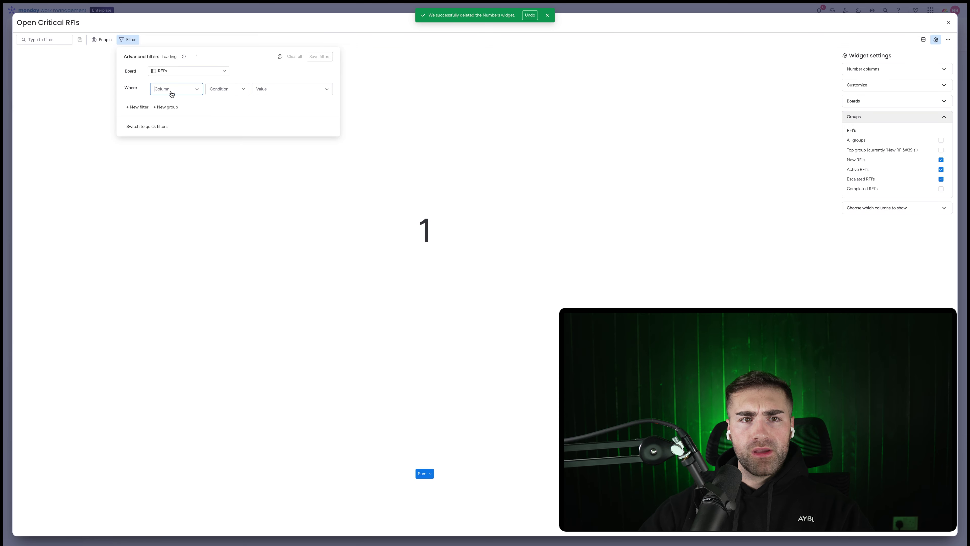
{"action": "left_click", "coordinate": [170, 91]}
{"action": "scroll", "coordinate": [179, 133], "scroll_direction": "down", "scroll_amount": 2}
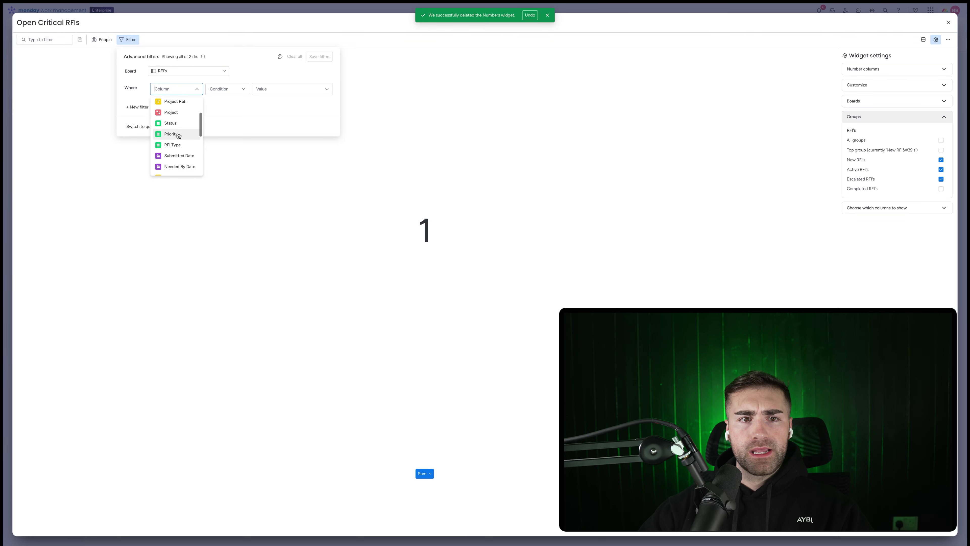
{"action": "left_click", "coordinate": [173, 134]}
{"action": "left_click", "coordinate": [271, 91]}
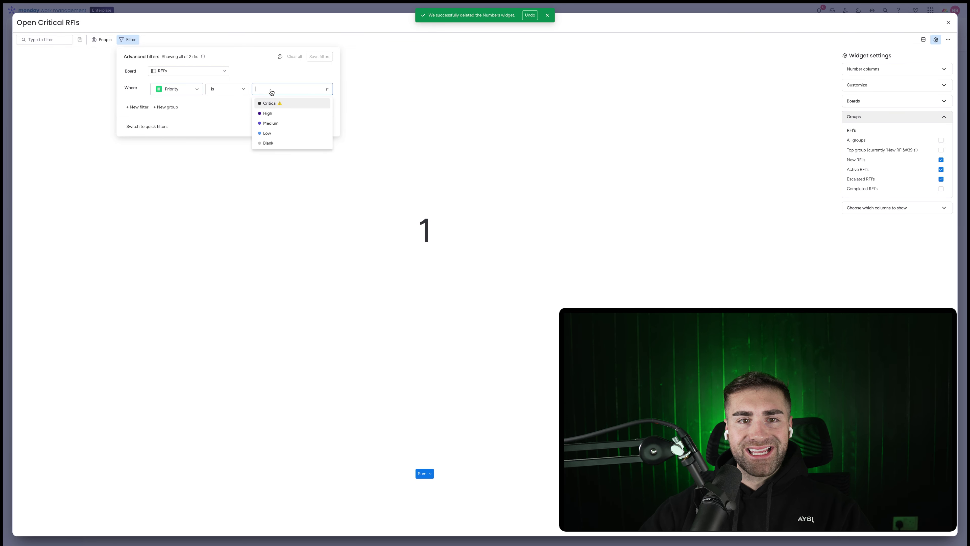
{"action": "left_click", "coordinate": [270, 103]}
{"action": "left_click", "coordinate": [320, 57]}
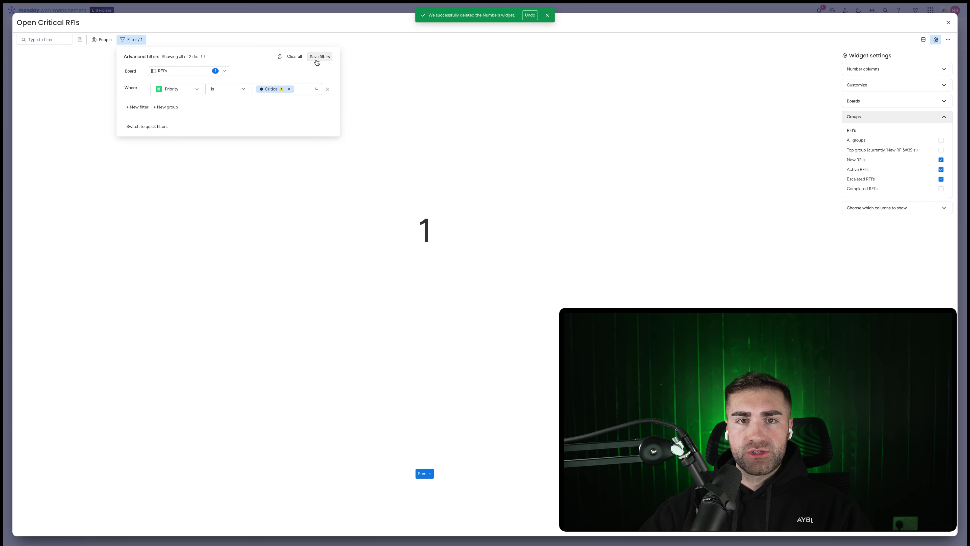
{"action": "left_click", "coordinate": [949, 23]}
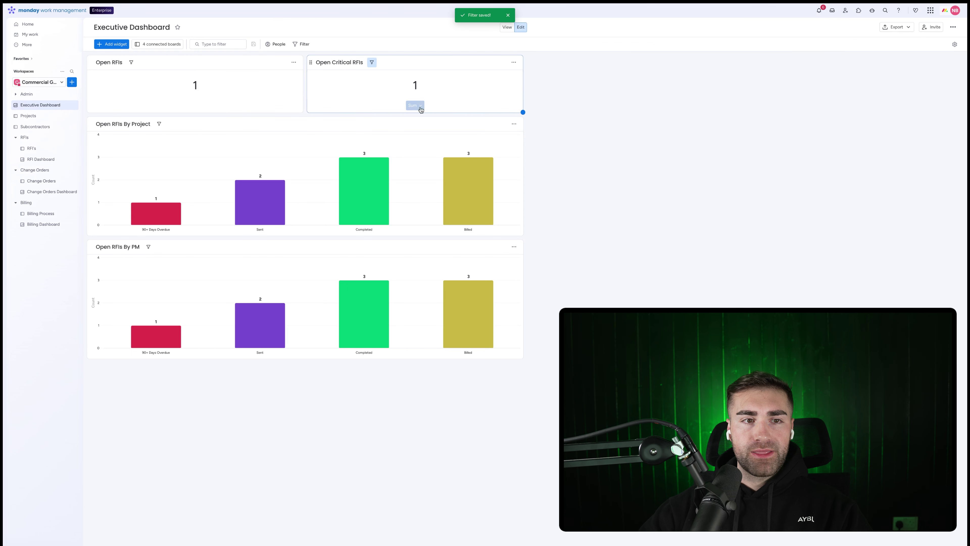
Check the priorities of the entries on the RFI's board and return to the Executive Dashboard.
{"action": "left_click", "coordinate": [32, 148]}
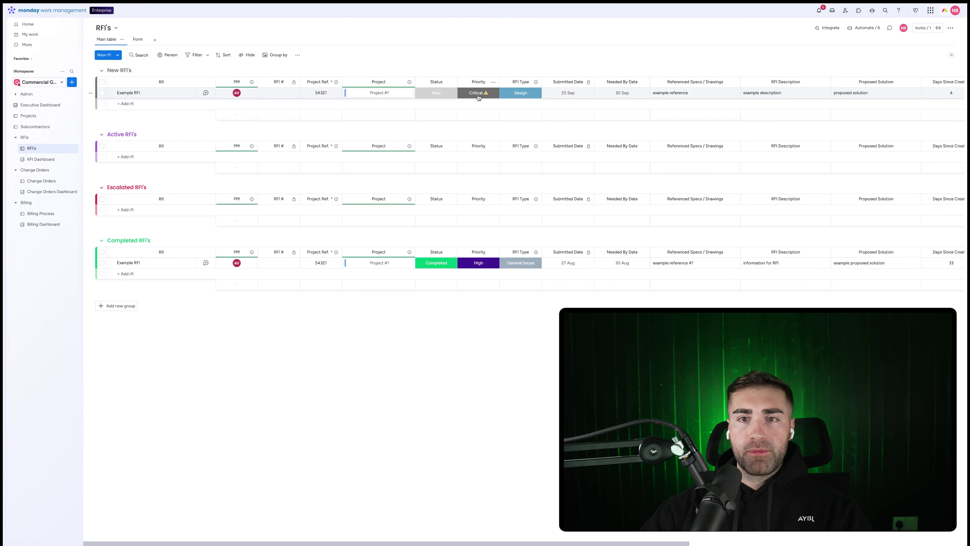
{"action": "left_click", "coordinate": [25, 104]}
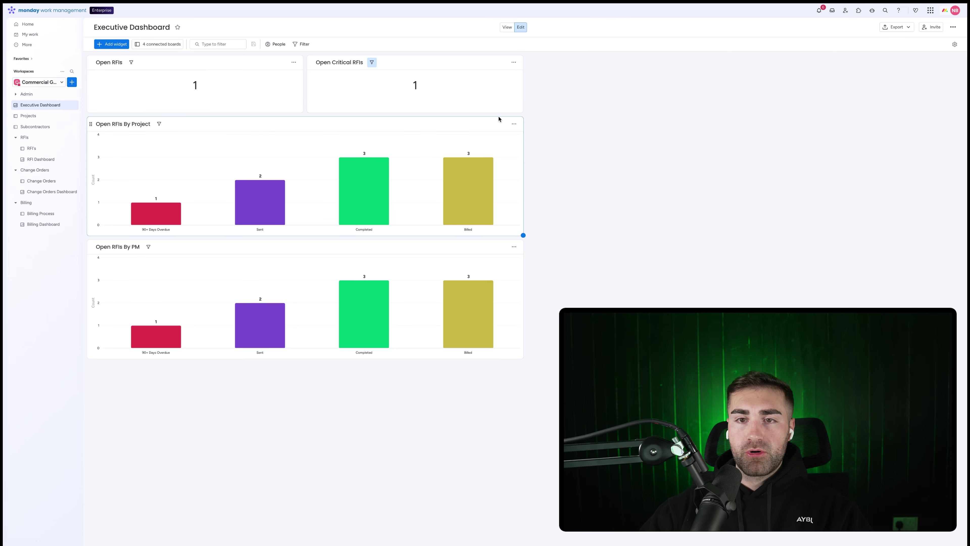
Limit the Open RFIs By Project chart to the RFI's board by excluding Projects, Billing Process and Change Orders.
{"action": "left_click", "coordinate": [514, 124]}
{"action": "left_click", "coordinate": [526, 146]}
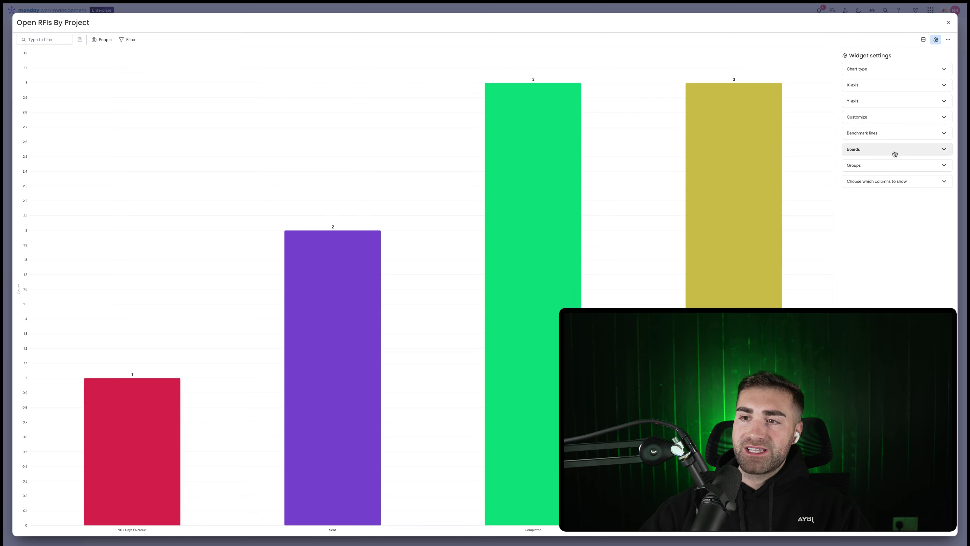
{"action": "left_click", "coordinate": [880, 151]}
{"action": "left_click", "coordinate": [878, 220]}
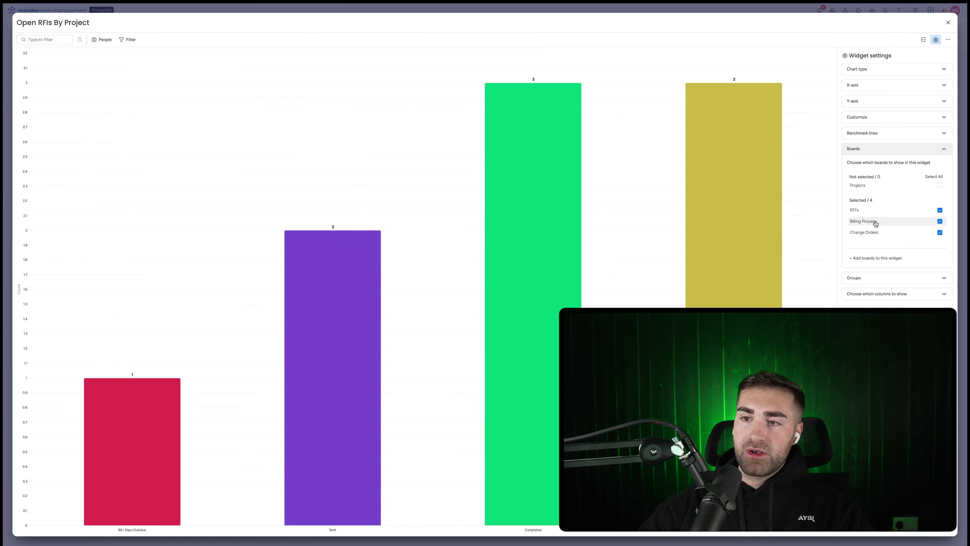
{"action": "left_click", "coordinate": [873, 233]}
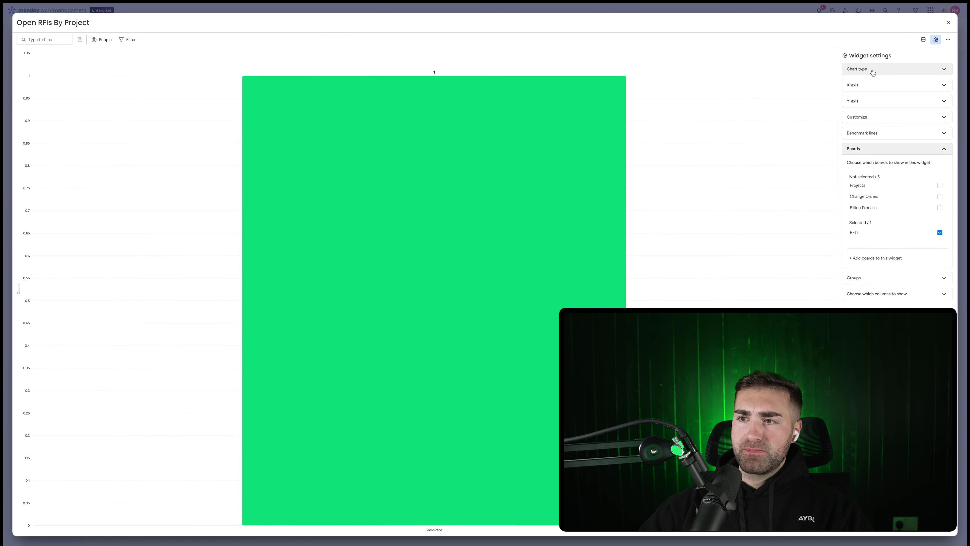
Set the X-axis of the Open RFIs By Project chart to the Project column.
{"action": "left_click", "coordinate": [873, 72]}
{"action": "left_click", "coordinate": [873, 72]}
{"action": "left_click", "coordinate": [878, 85]}
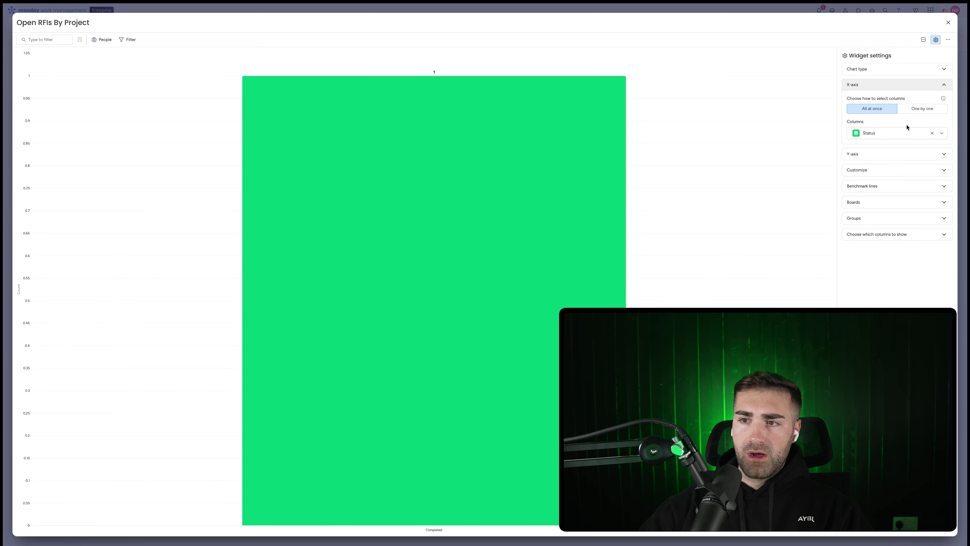
{"action": "left_click", "coordinate": [892, 135]}
{"action": "left_click", "coordinate": [873, 208]}
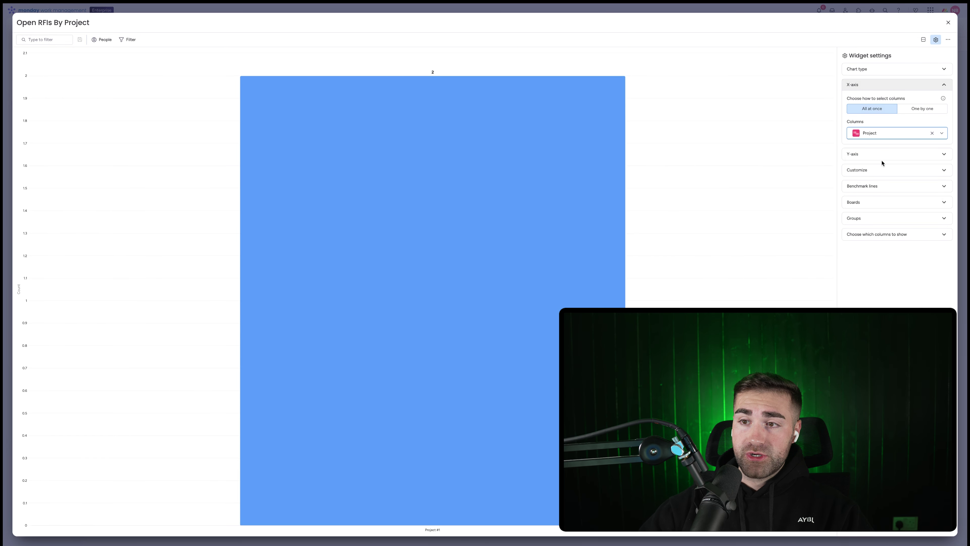
Review the Y-axis settings and exclude the Completed RFI's group from the Open RFIs By Project chart.
{"action": "left_click", "coordinate": [880, 156]}
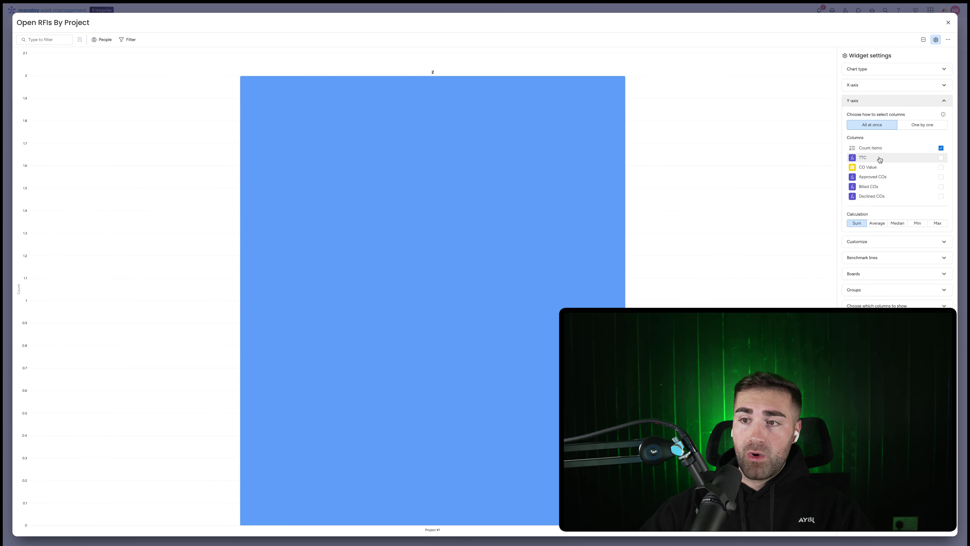
{"action": "left_click", "coordinate": [887, 241]}
{"action": "left_click", "coordinate": [877, 245]}
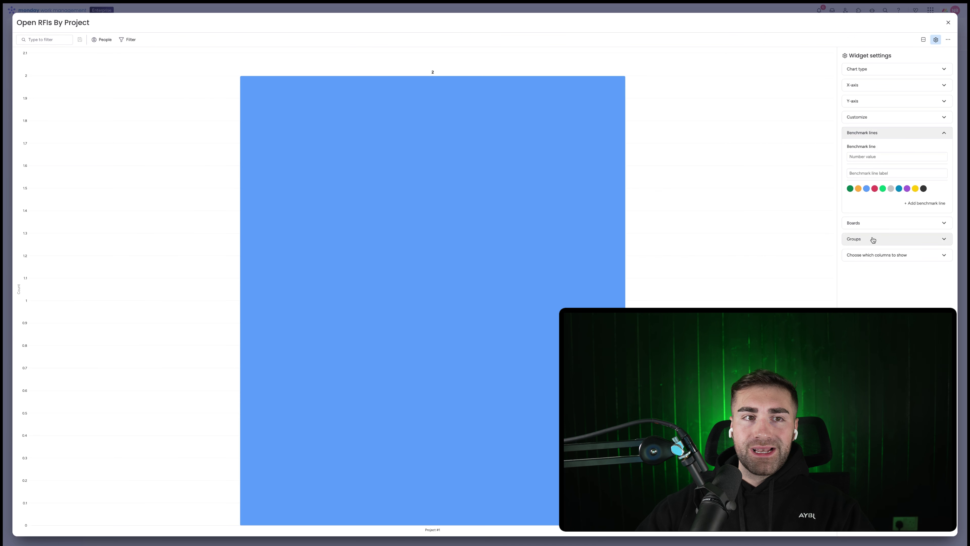
{"action": "left_click", "coordinate": [871, 226]}
{"action": "left_click", "coordinate": [858, 277]}
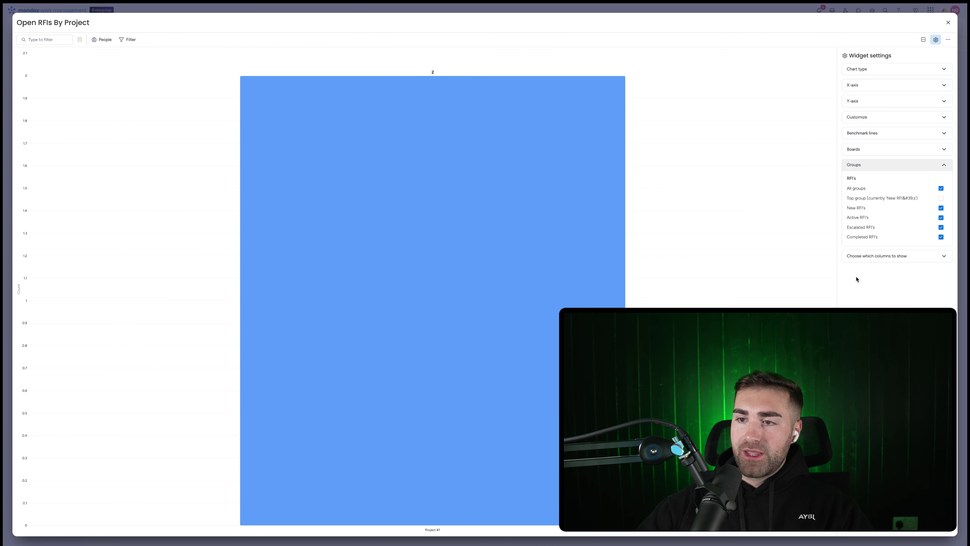
{"action": "left_click", "coordinate": [855, 238]}
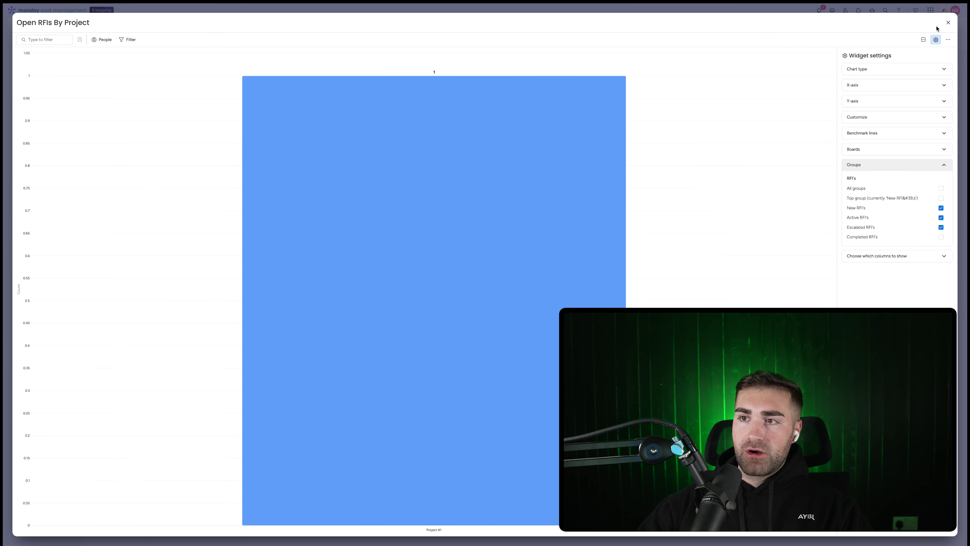
{"action": "left_click", "coordinate": [948, 23]}
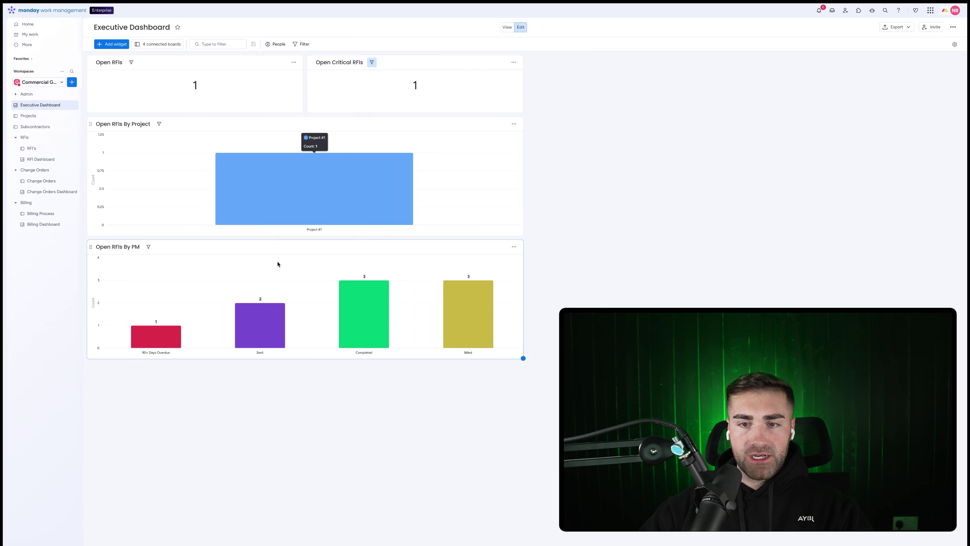
Limit the Open RFIs By PM chart to the RFI's board by excluding Projects, Change Orders and Billing Process.
{"action": "left_click", "coordinate": [514, 246]}
{"action": "left_click", "coordinate": [525, 269]}
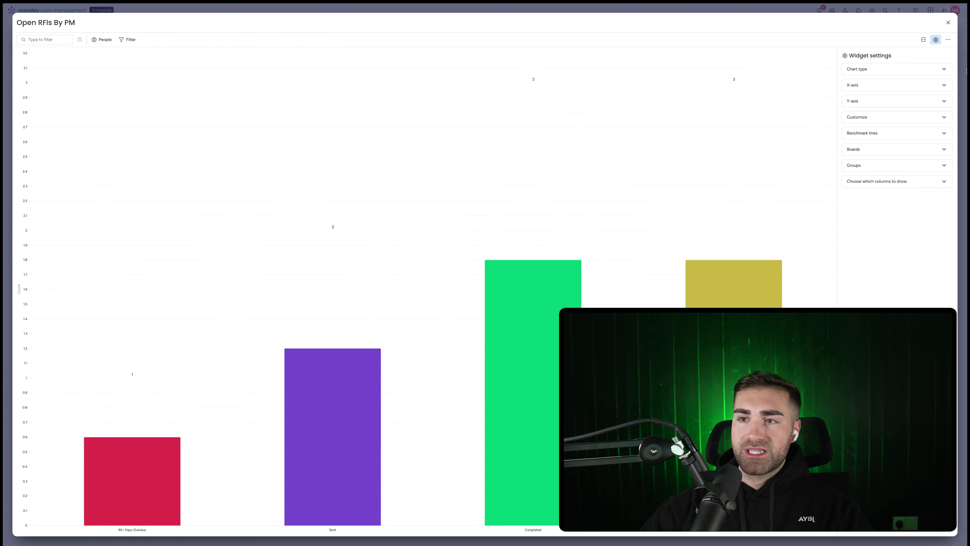
{"action": "left_click", "coordinate": [874, 153]}
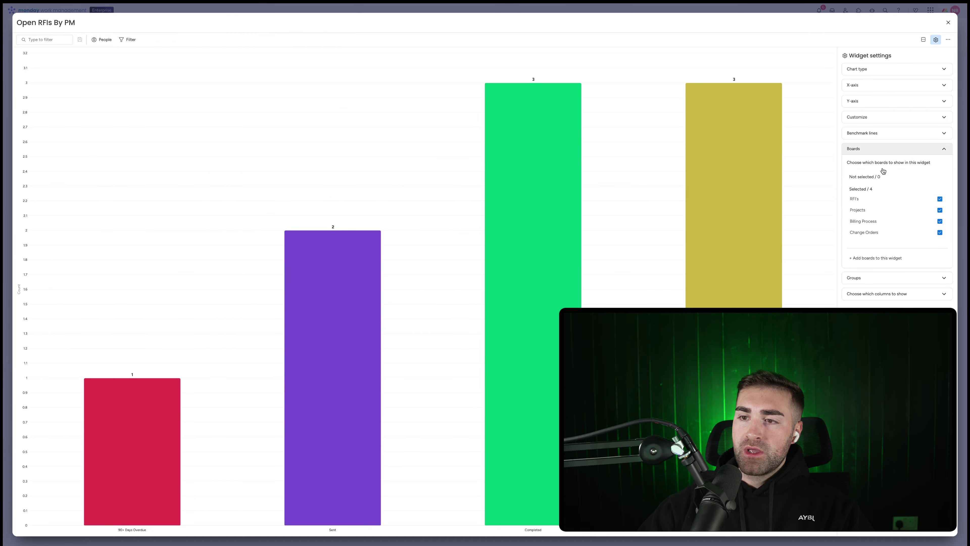
{"action": "left_click", "coordinate": [880, 234]}
{"action": "left_click", "coordinate": [877, 229]}
{"action": "left_click", "coordinate": [868, 232]}
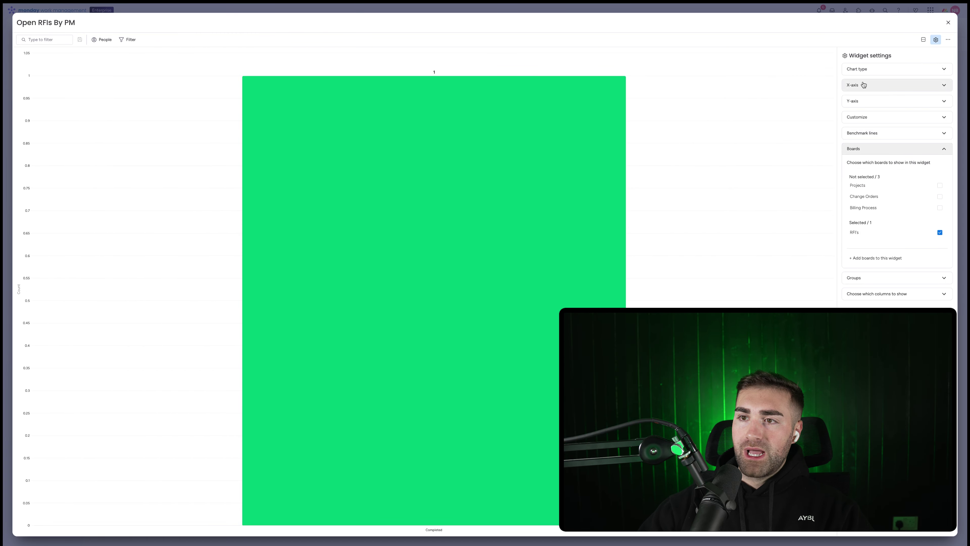
Choose the X-axis columns one by one for the Open RFIs By PM chart and set the RFI's board to PM.
{"action": "left_click", "coordinate": [864, 84]}
{"action": "left_click", "coordinate": [911, 109]}
{"action": "left_click", "coordinate": [877, 130]}
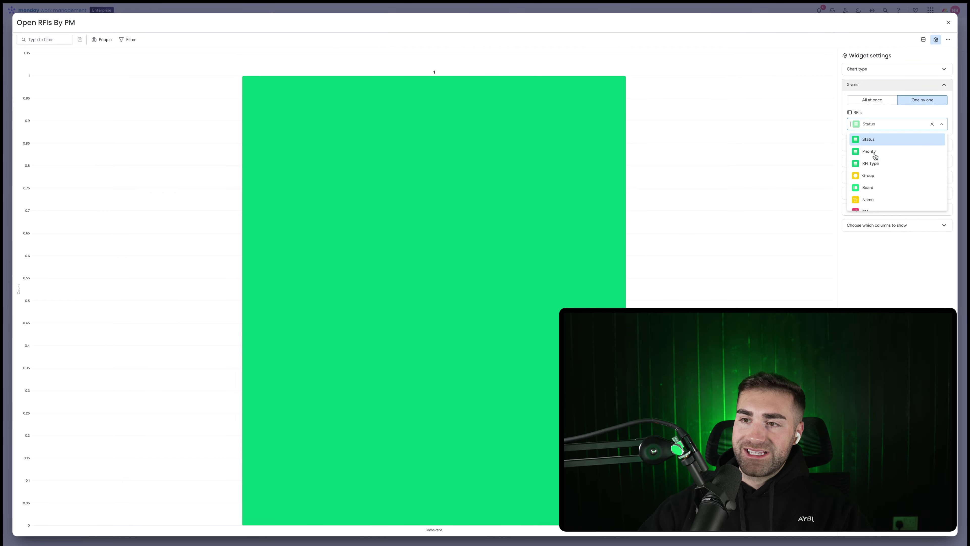
{"action": "scroll", "coordinate": [867, 172], "scroll_direction": "down", "scroll_amount": 3}
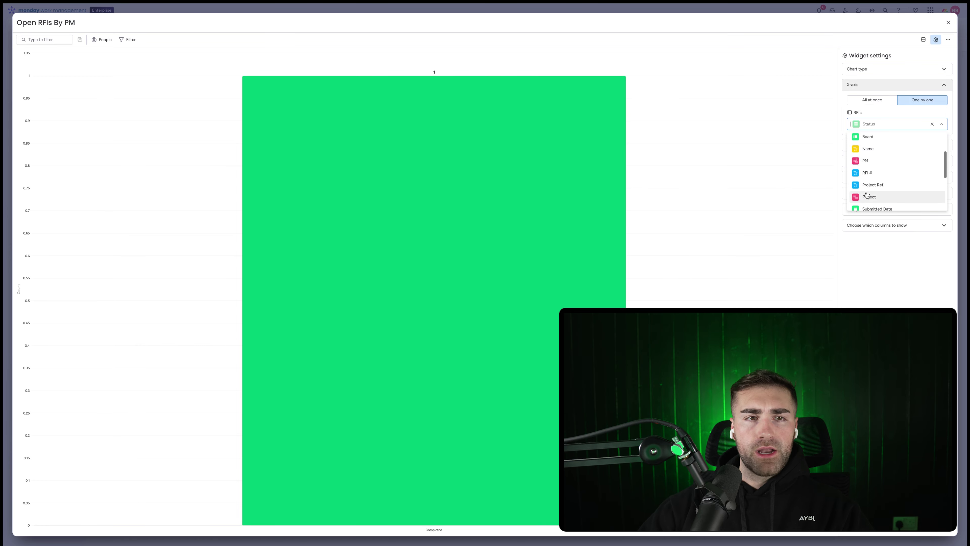
{"action": "left_click", "coordinate": [867, 161]}
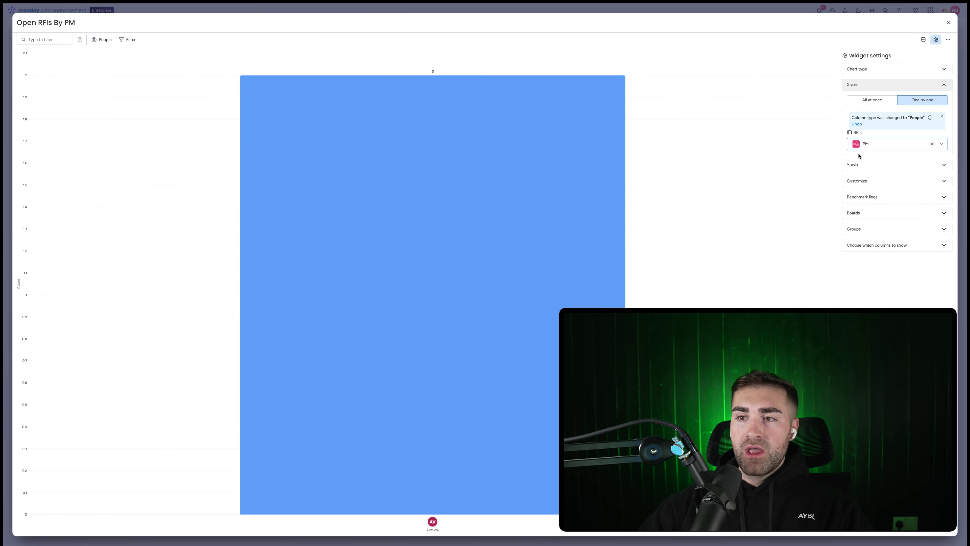
Exclude the Completed RFI's group from the Open RFIs By PM chart and return to the dashboard.
{"action": "left_click", "coordinate": [860, 166]}
{"action": "left_click", "coordinate": [853, 241]}
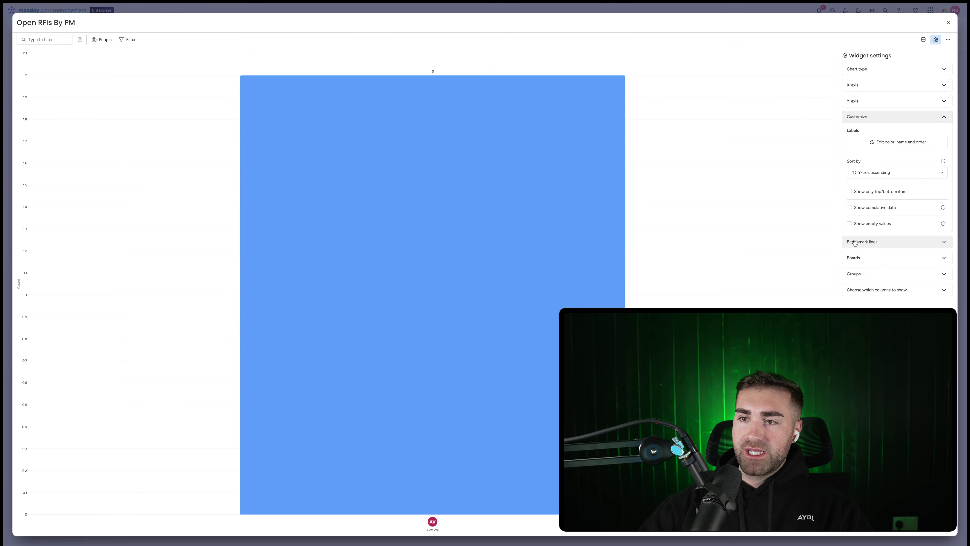
{"action": "left_click", "coordinate": [858, 244]}
{"action": "left_click", "coordinate": [859, 240]}
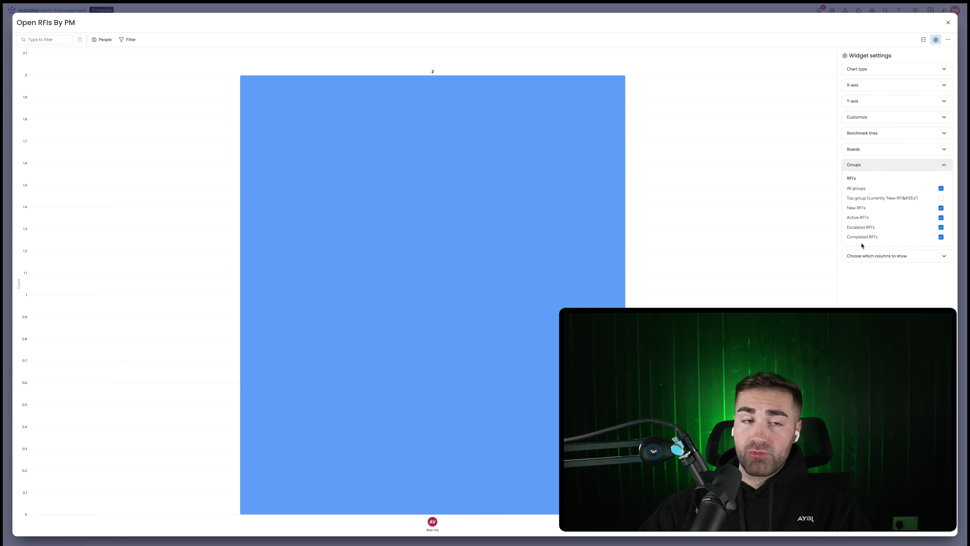
{"action": "left_click", "coordinate": [948, 23]}
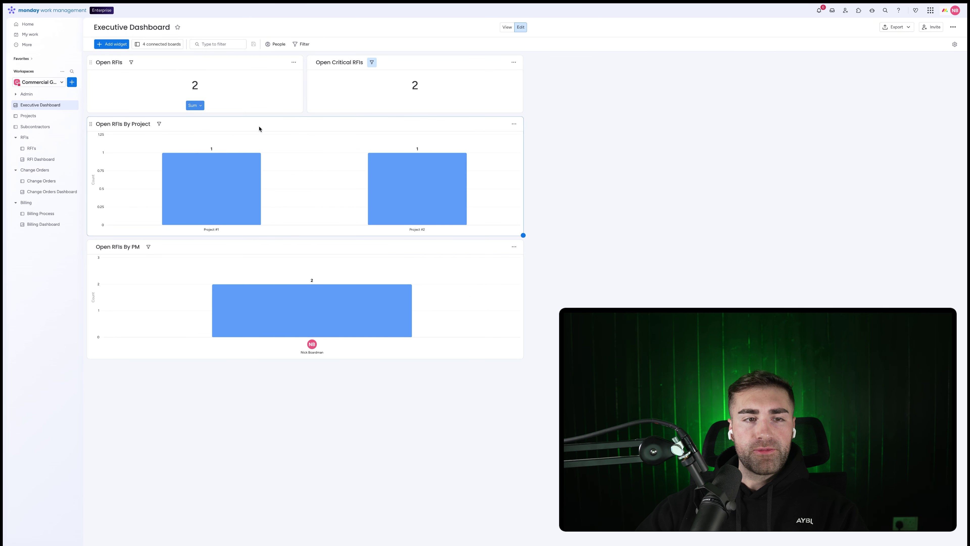
Examine the number widgets and charts on the Change Orders Dashboard, including the Change Order Status By Project breakdown.
{"action": "left_click", "coordinate": [47, 197]}
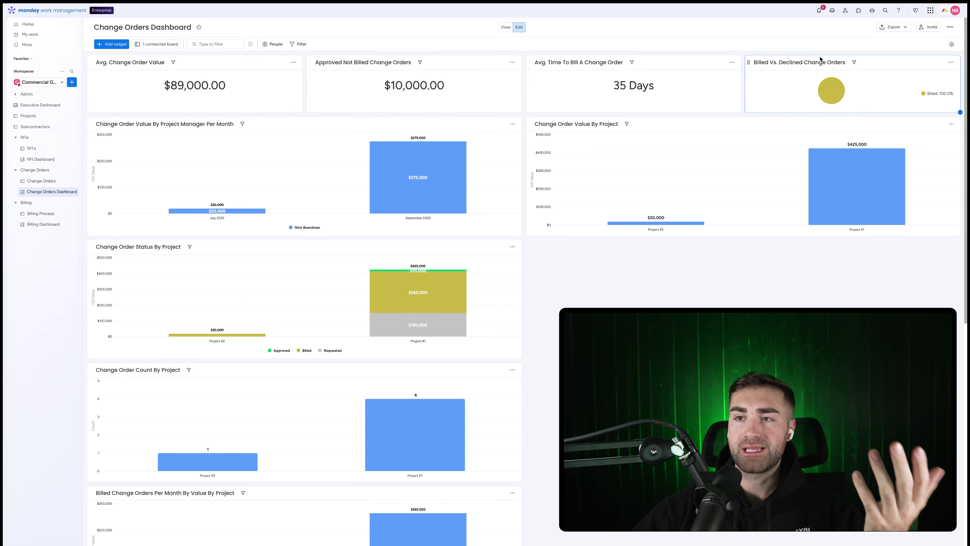
{"action": "mouse_move", "coordinate": [839, 87]}
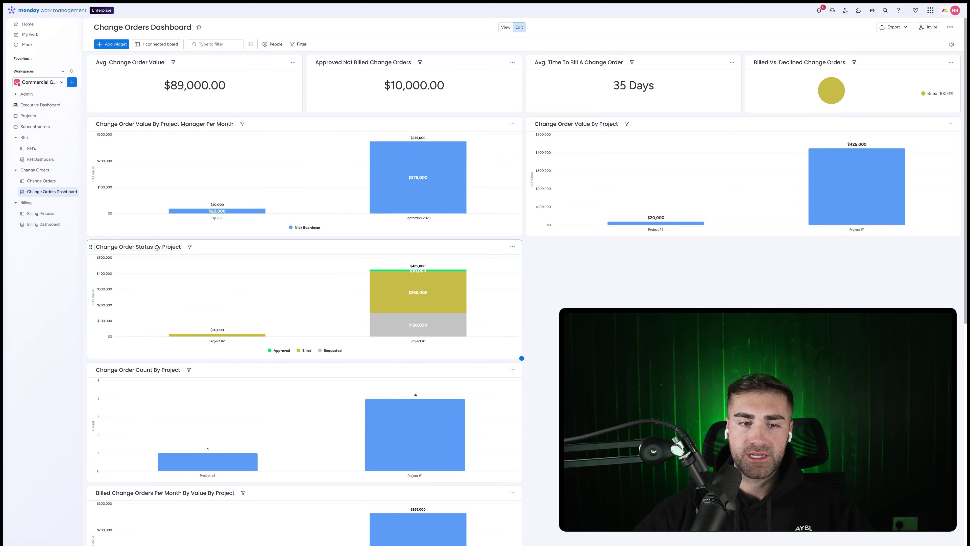
{"action": "scroll", "coordinate": [160, 256], "scroll_direction": "down", "scroll_amount": 4}
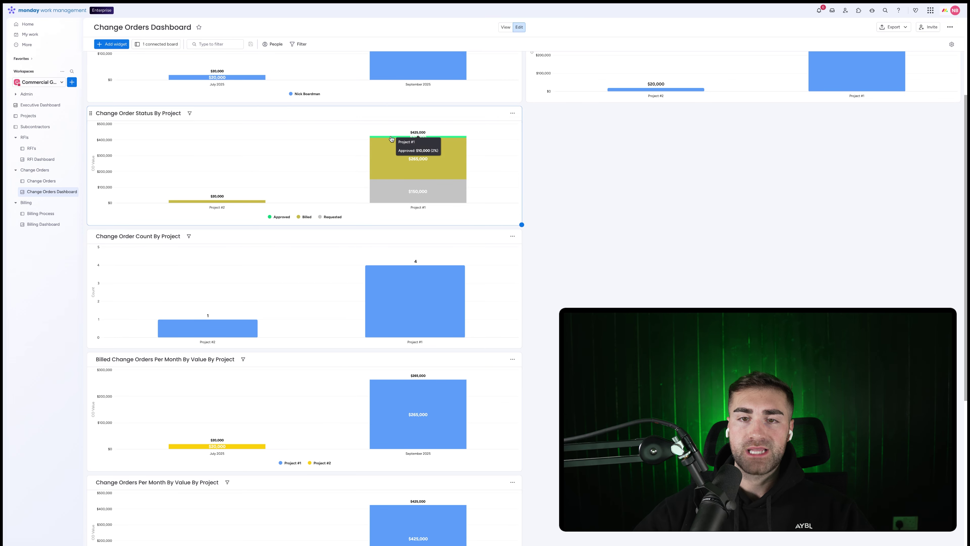
{"action": "scroll", "coordinate": [346, 220], "scroll_direction": "down", "scroll_amount": 1}
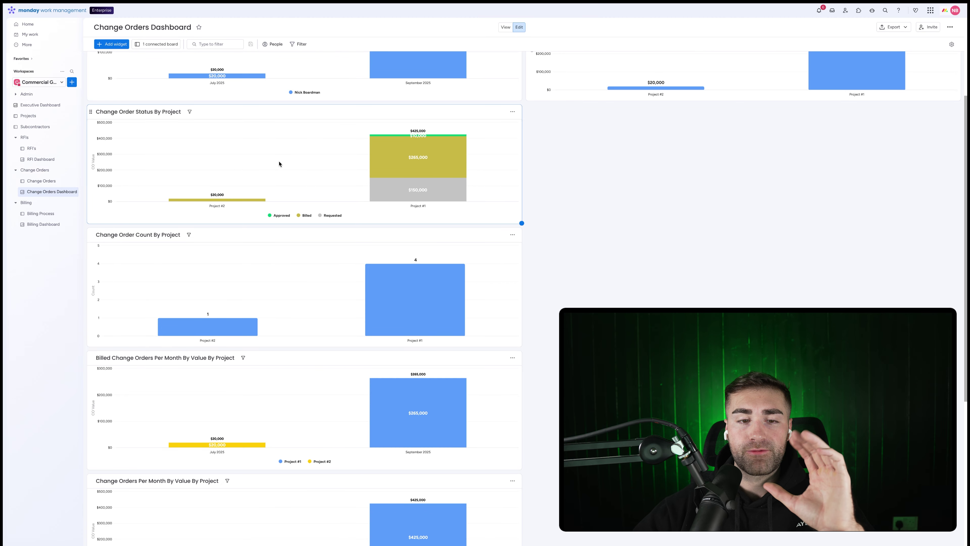
{"action": "scroll", "coordinate": [278, 164], "scroll_direction": "down", "scroll_amount": 1}
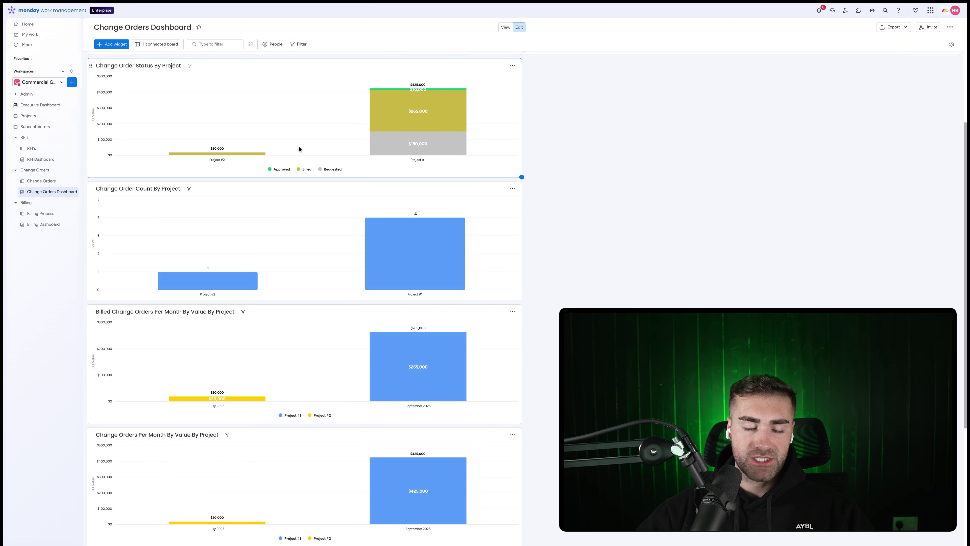
{"action": "mouse_move", "coordinate": [447, 152]}
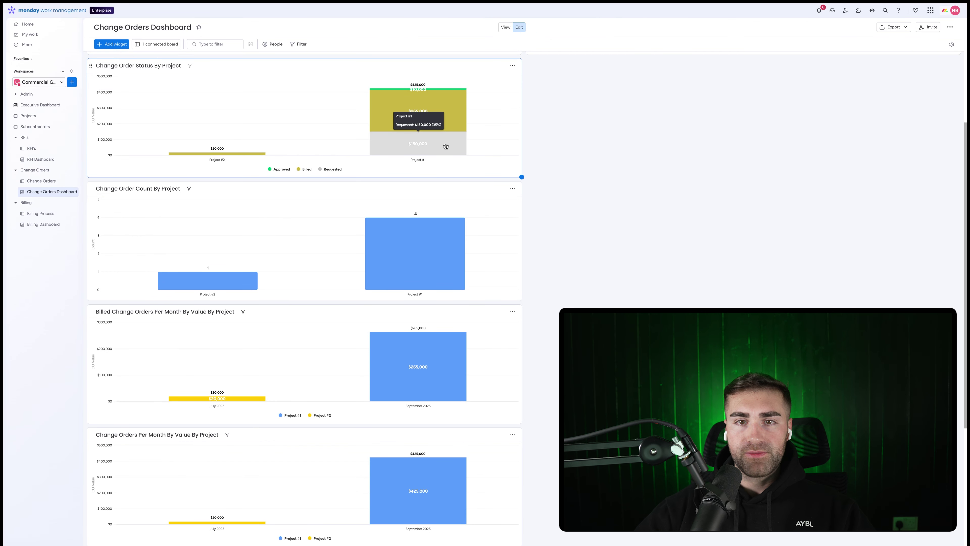
{"action": "mouse_move", "coordinate": [449, 111]}
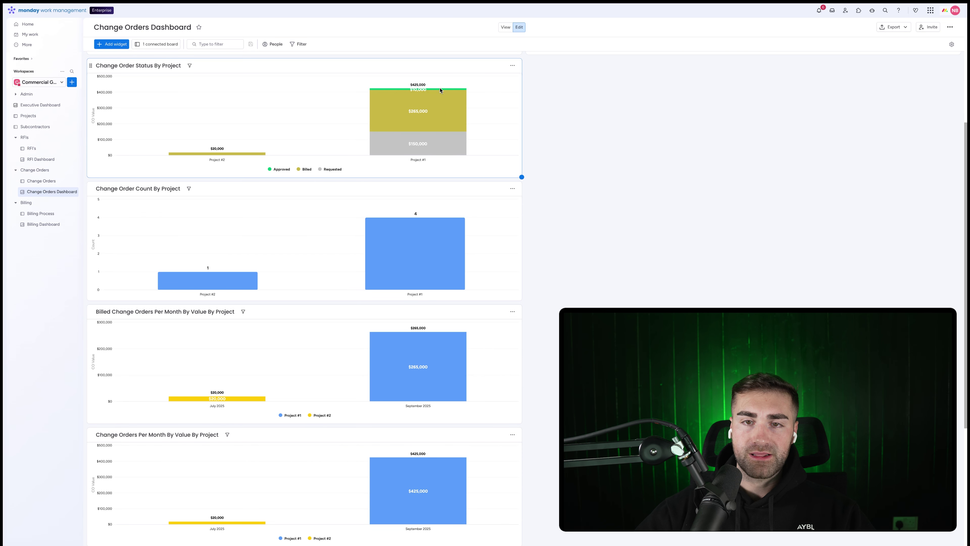
{"action": "mouse_move", "coordinate": [441, 91]}
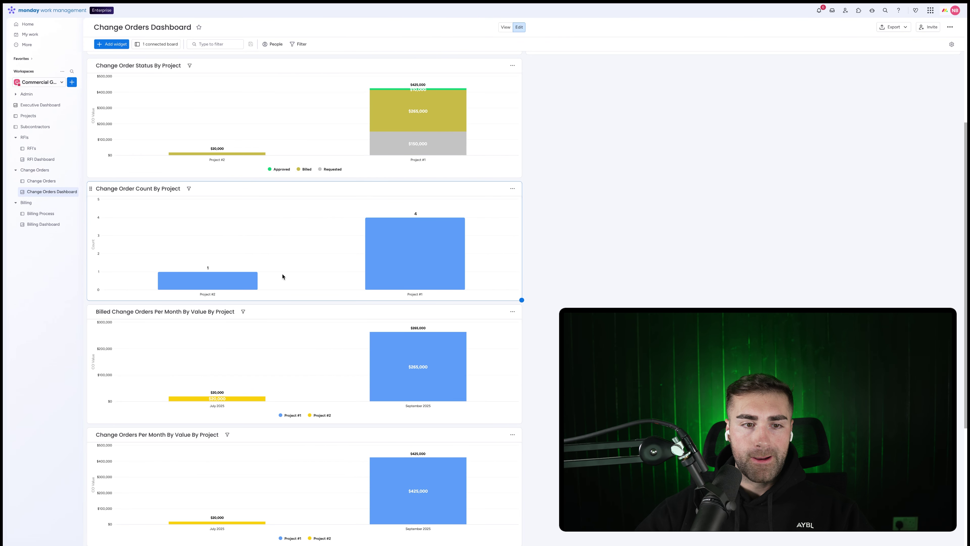
{"action": "scroll", "coordinate": [272, 339], "scroll_direction": "down", "scroll_amount": 5}
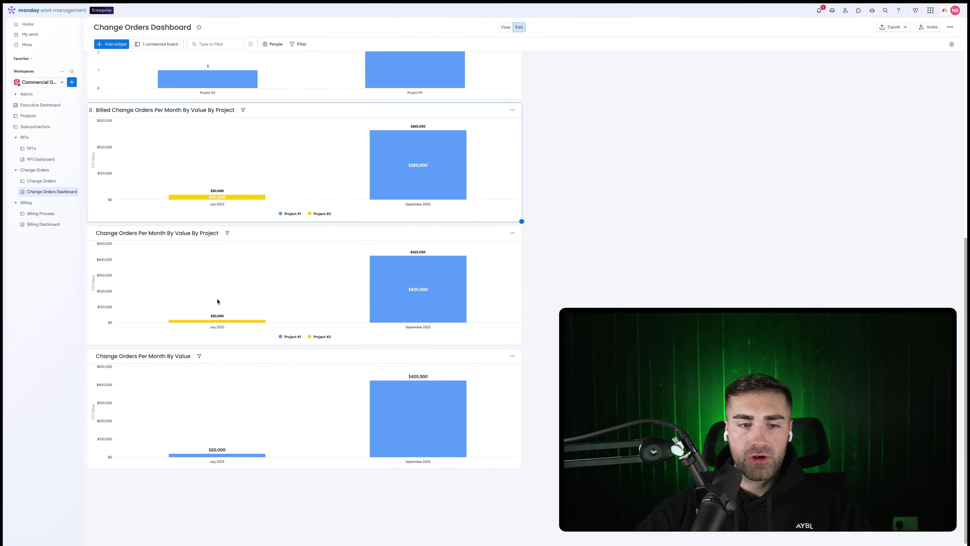
Check the Change Orders Dashboard's number widgets and the Change Orders board, and return to the Executive Dashboard.
{"action": "scroll", "coordinate": [283, 277], "scroll_direction": "up", "scroll_amount": 10}
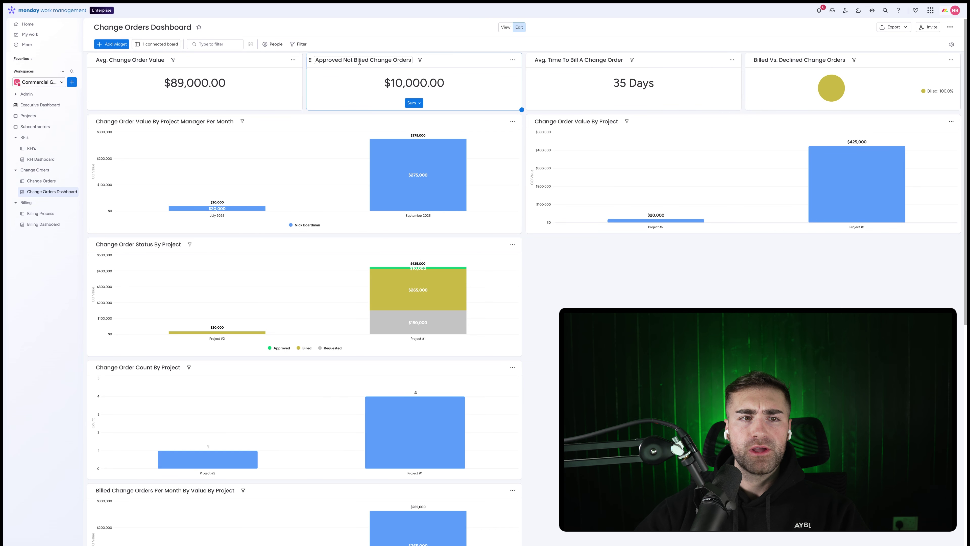
{"action": "left_click", "coordinate": [53, 182]}
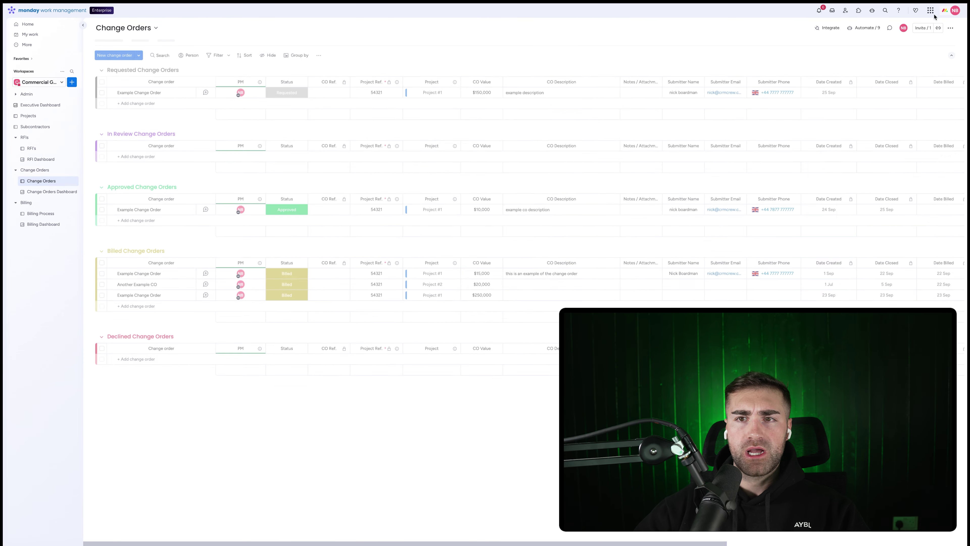
{"action": "left_click", "coordinate": [42, 104]}
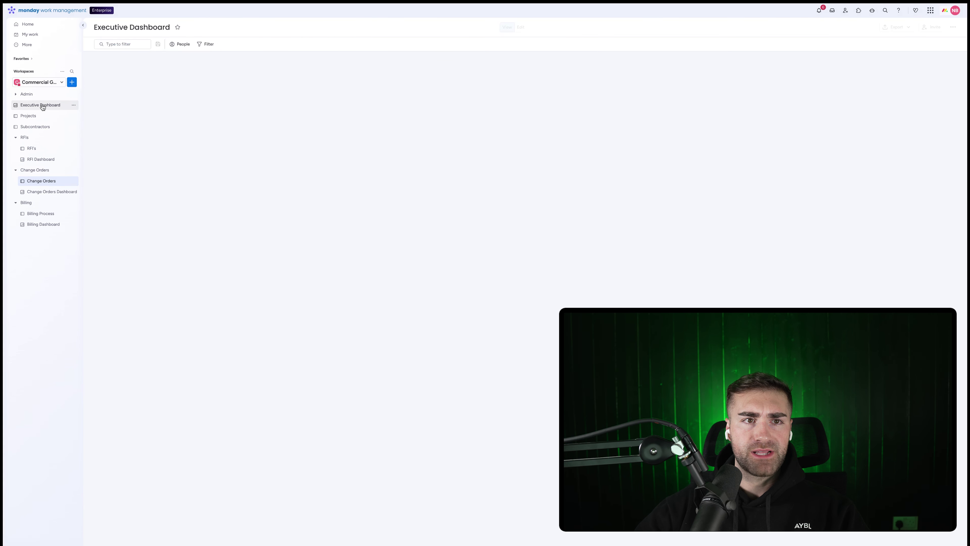
Add a numbers widget to the Executive Dashboard and name it Total Open Change Orders.
{"action": "left_click", "coordinate": [111, 44]}
{"action": "left_click", "coordinate": [156, 87]}
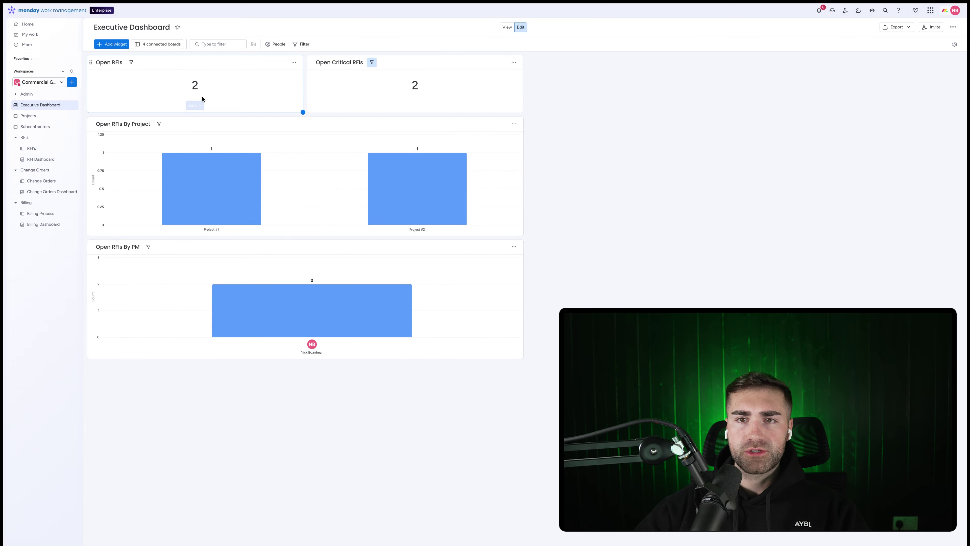
{"action": "double_click", "coordinate": [544, 63]}
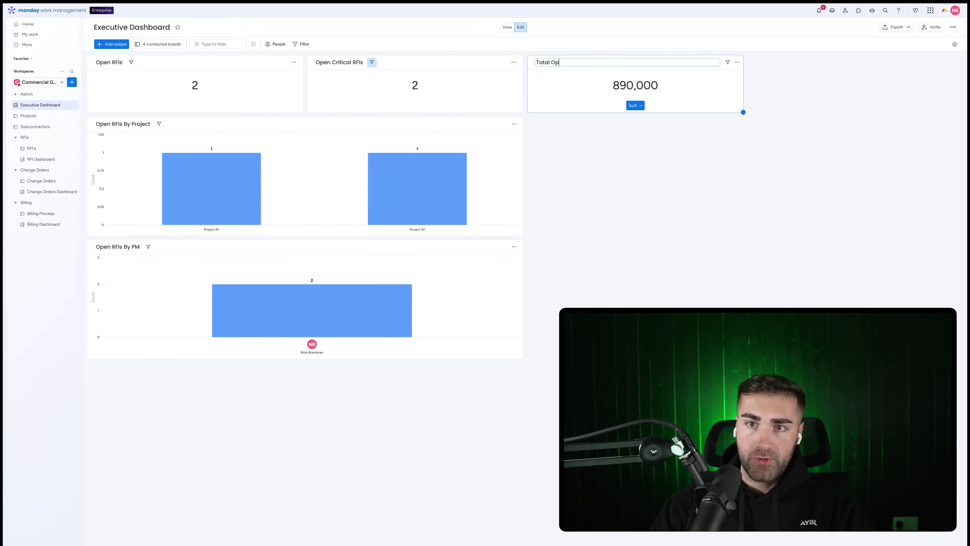
{"action": "type", "text": "Total Open Change Orders"}
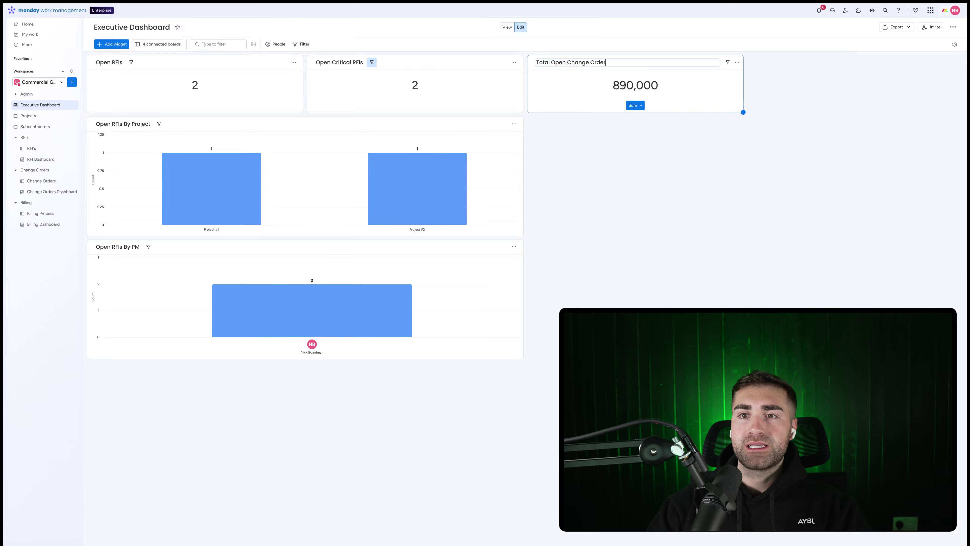
{"action": "key", "text": "Return"}
Limit the Total Open Change Orders widget to the Change Orders board by excluding RFI's, Projects and Billing Process.
{"action": "left_click", "coordinate": [733, 62]}
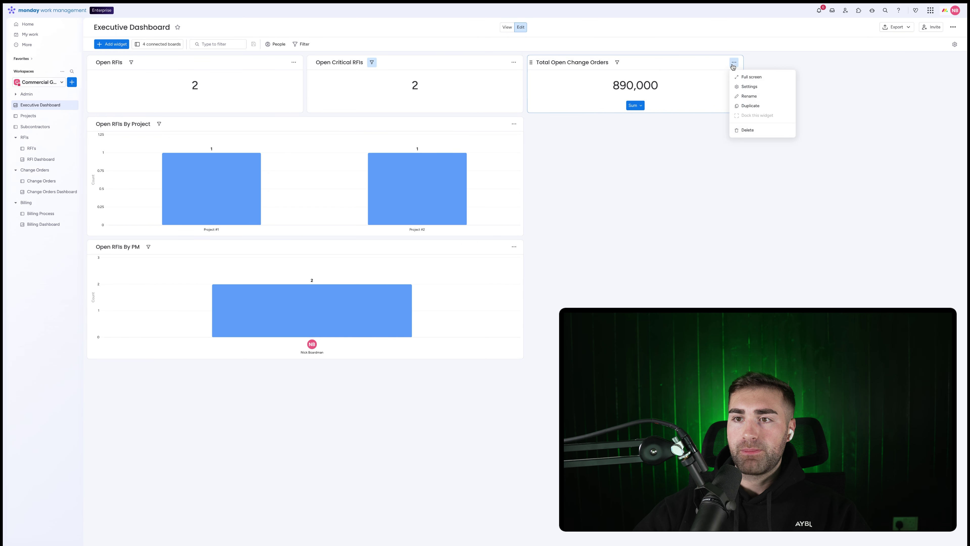
{"action": "left_click", "coordinate": [772, 92]}
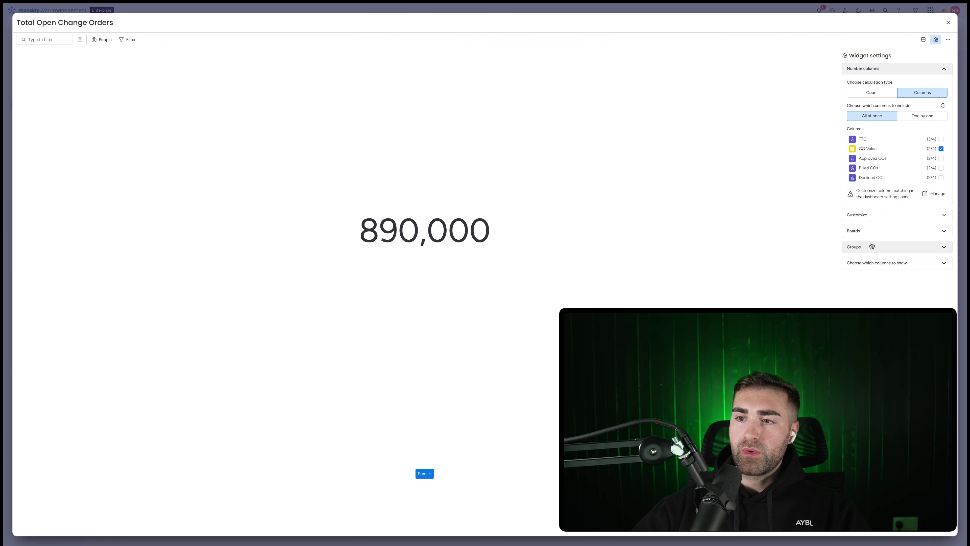
{"action": "left_click", "coordinate": [865, 235]}
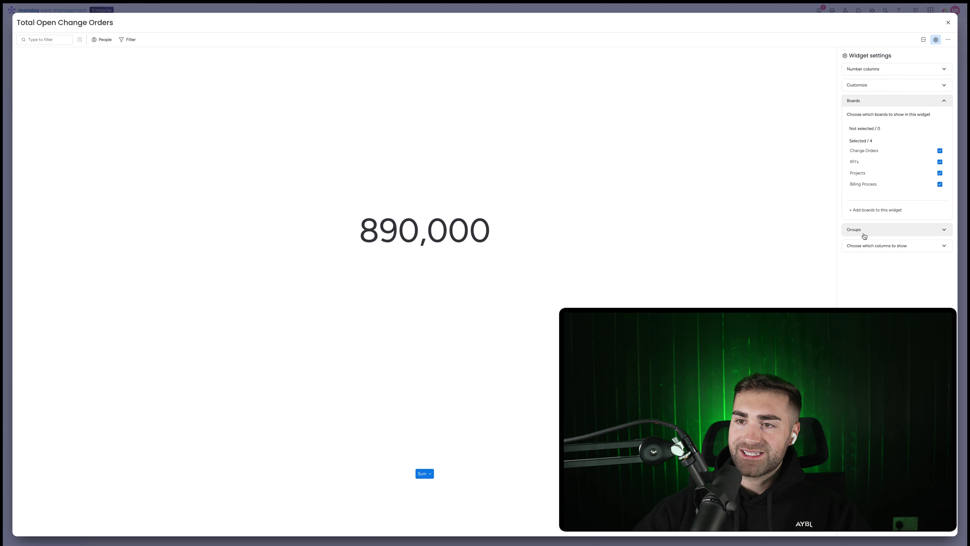
{"action": "left_click", "coordinate": [858, 178]}
{"action": "left_click", "coordinate": [856, 186]}
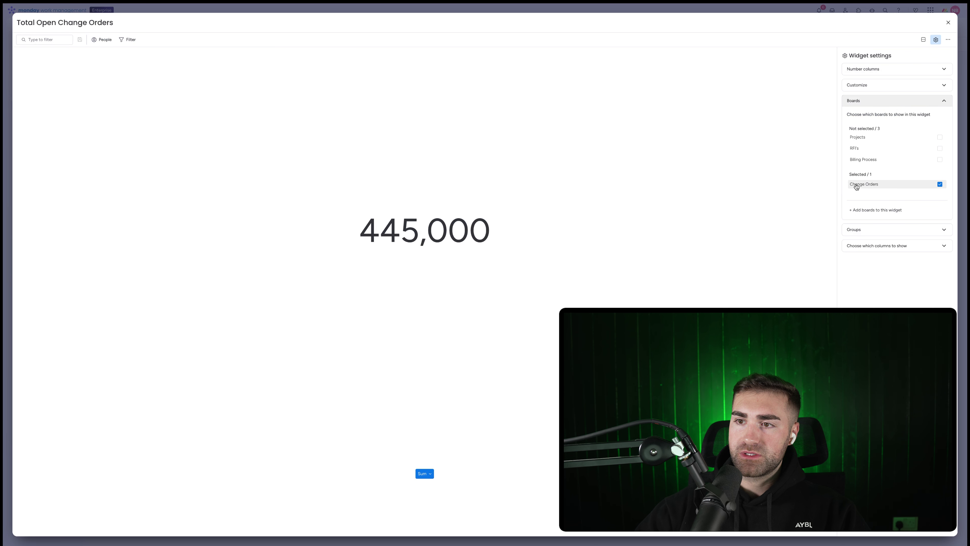
Exclude the Billed and Declined Change Orders groups and choose the number columns one by one with CO Value included.
{"action": "left_click", "coordinate": [865, 233]}
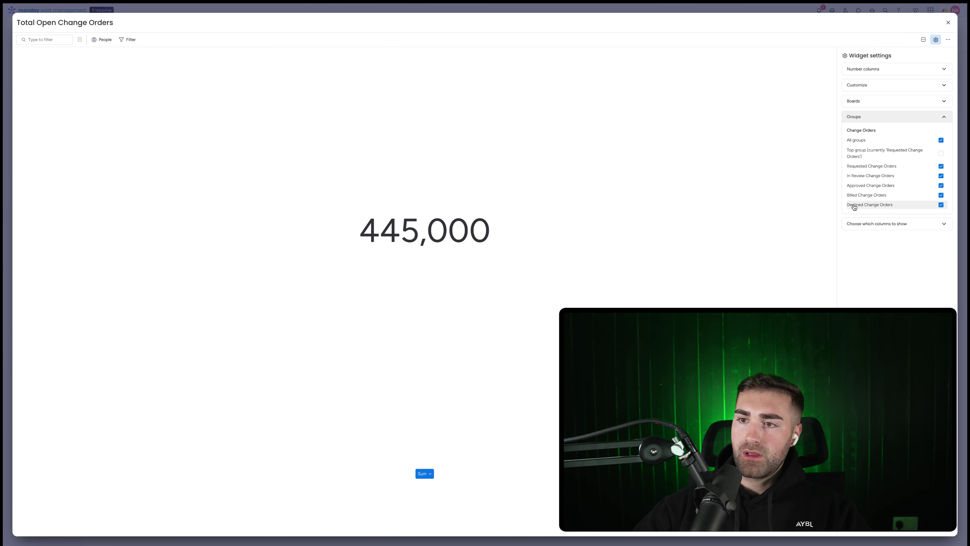
{"action": "left_click", "coordinate": [855, 196]}
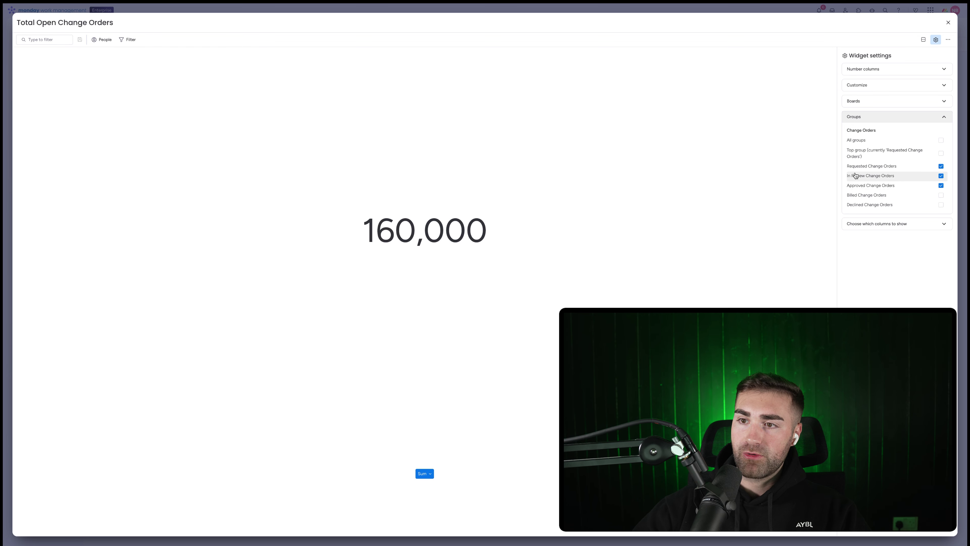
{"action": "left_click", "coordinate": [862, 68]}
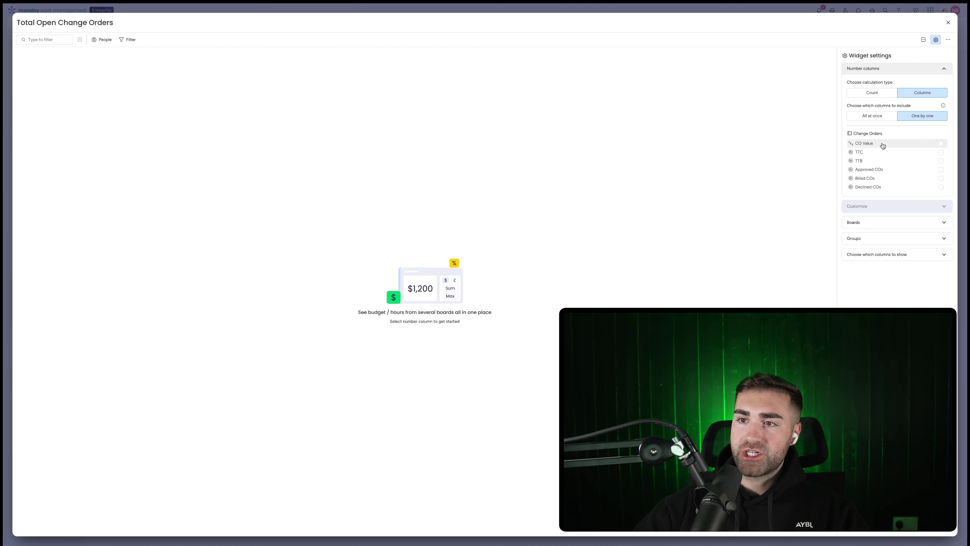
{"action": "left_click", "coordinate": [883, 145]}
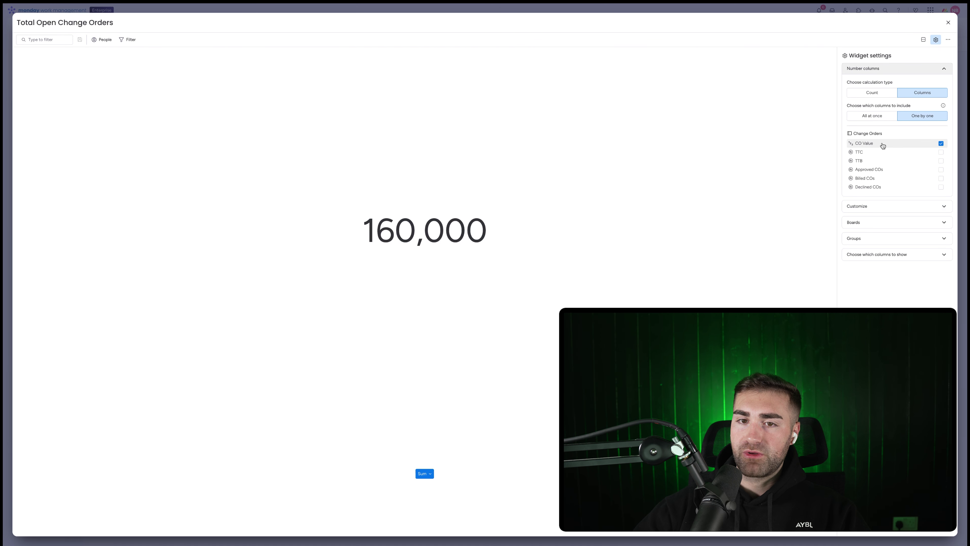
Format the Total Open Change Orders value in dollars with two manual decimal places and return to the dashboard.
{"action": "left_click", "coordinate": [878, 211]}
{"action": "left_click", "coordinate": [863, 109]}
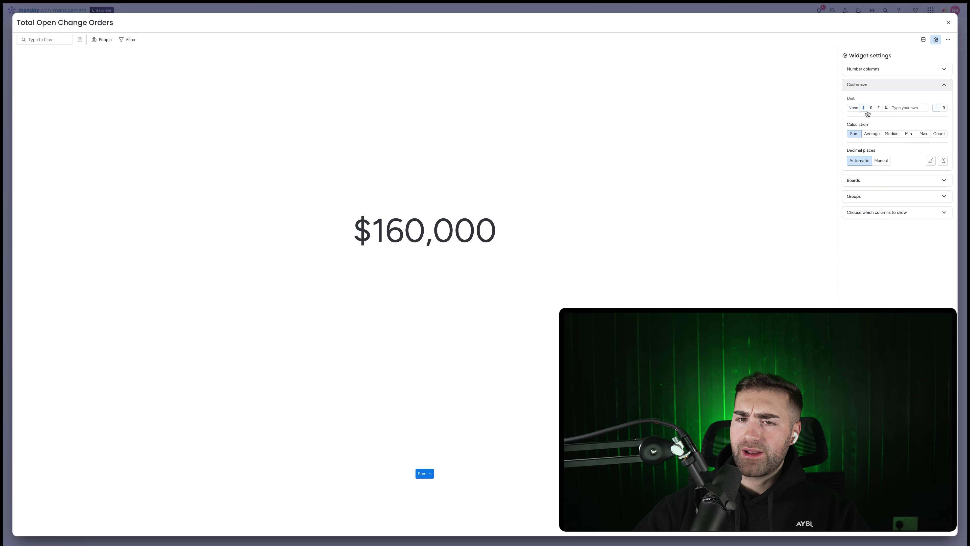
{"action": "left_click", "coordinate": [880, 161]}
{"action": "left_click", "coordinate": [931, 162]}
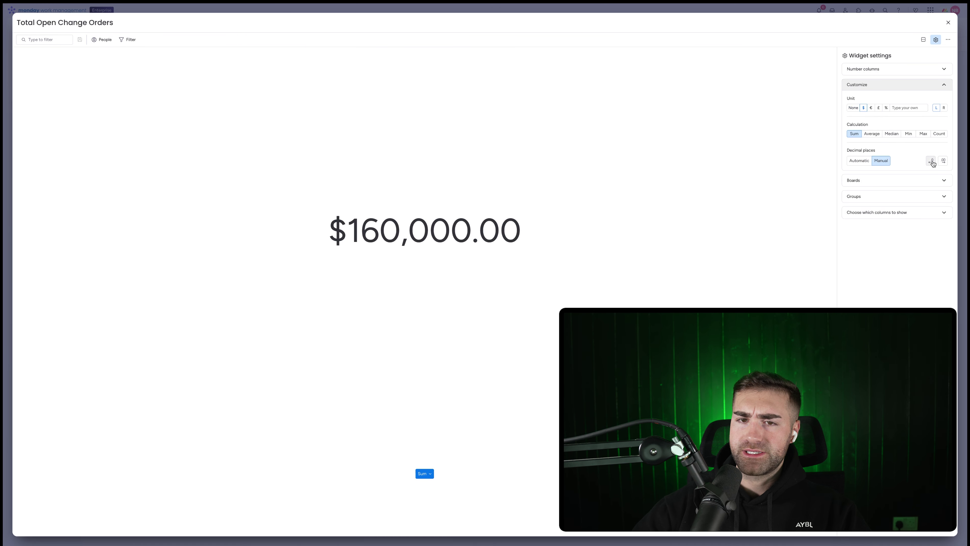
{"action": "left_click", "coordinate": [948, 22]}
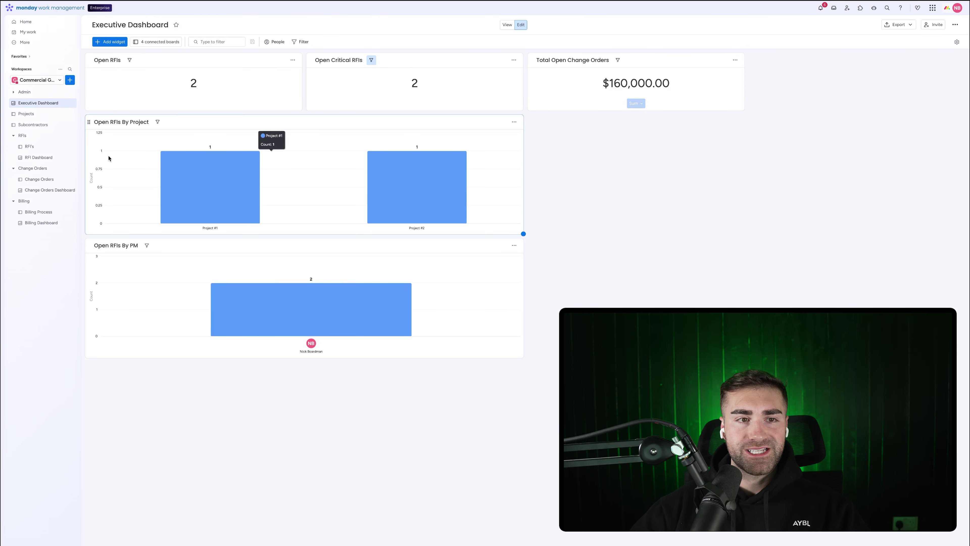
Review the charts on the Change Orders Dashboard for another metric to reuse, and return to the Executive Dashboard.
{"action": "left_click", "coordinate": [39, 192]}
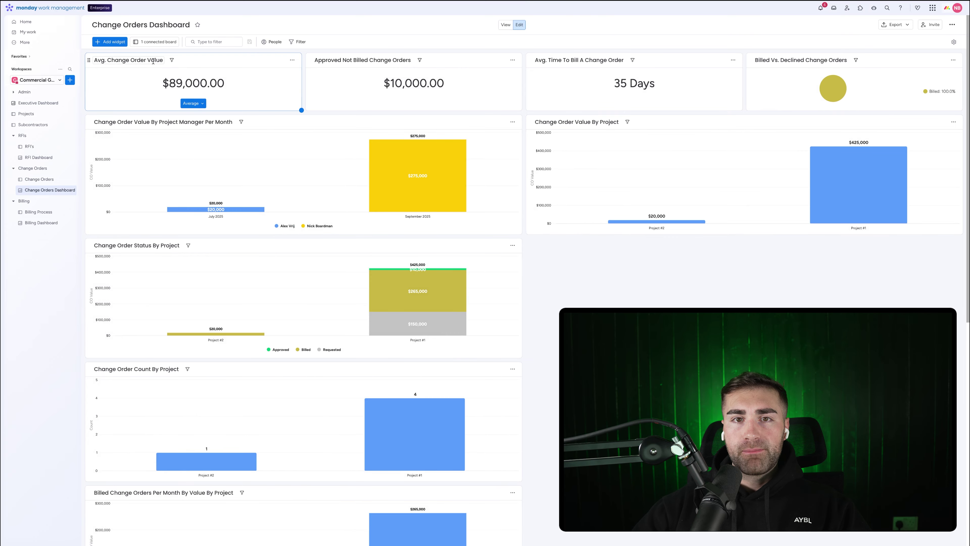
{"action": "scroll", "coordinate": [495, 208], "scroll_direction": "down", "scroll_amount": 6}
{"action": "scroll", "coordinate": [495, 208], "scroll_direction": "up", "scroll_amount": 6}
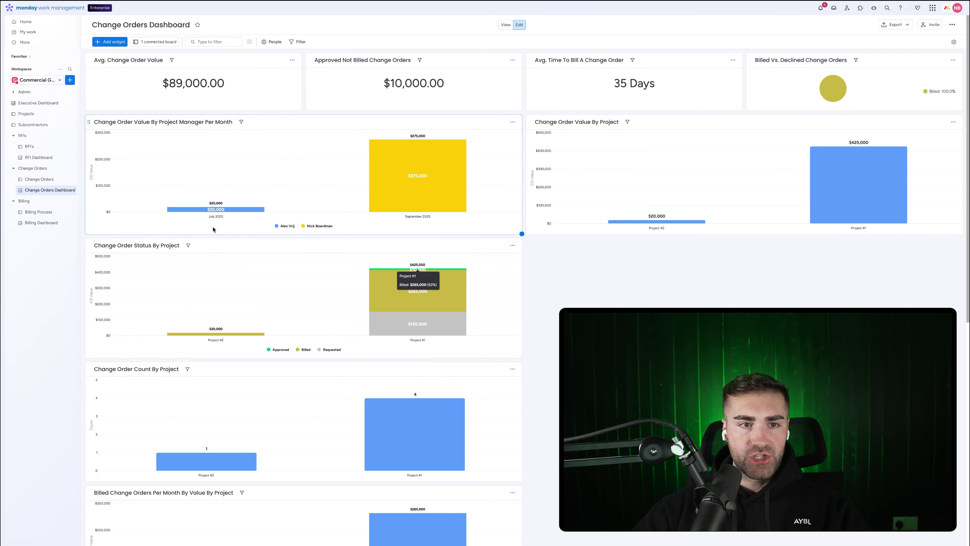
{"action": "left_click", "coordinate": [36, 104]}
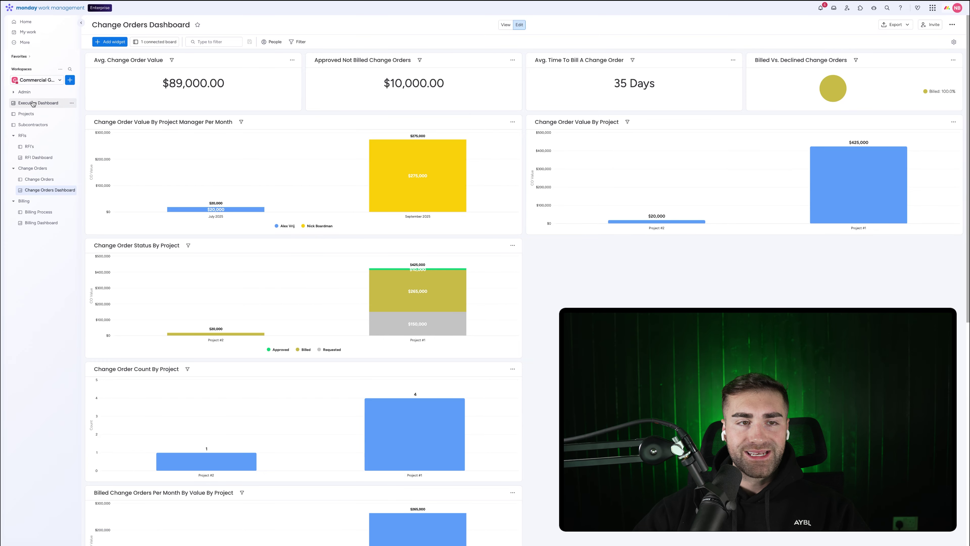
Add a chart widget to the Executive Dashboard and name it Change Order Status By Project.
{"action": "left_click", "coordinate": [103, 42]}
{"action": "left_click", "coordinate": [189, 77]}
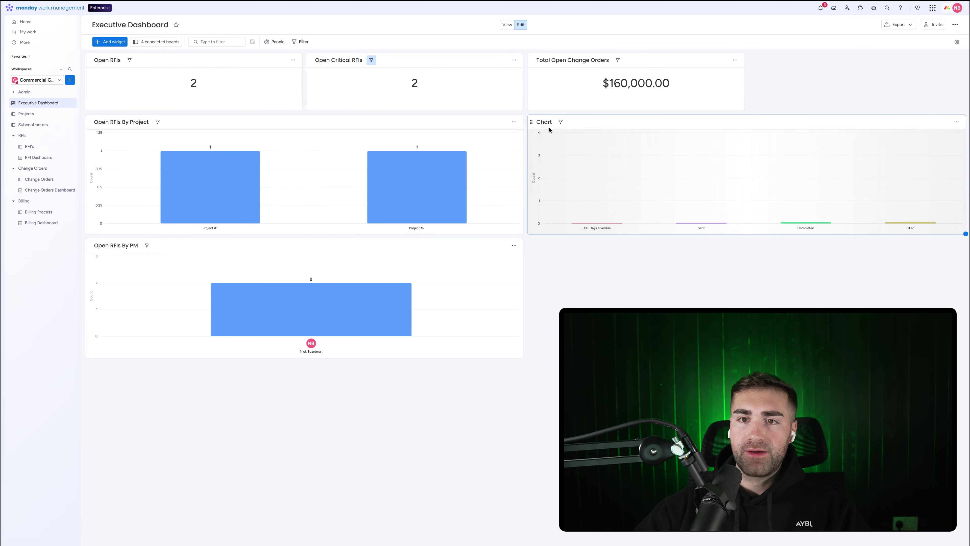
{"action": "left_click", "coordinate": [546, 123]}
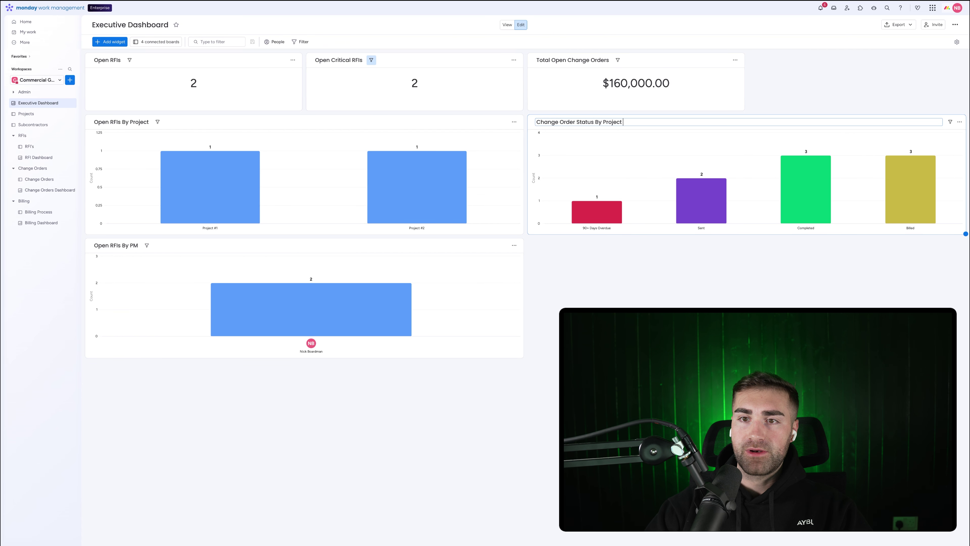
{"action": "key", "text": "Return"}
Limit the Change Order Status By Project chart to the Change Orders board and check its included groups.
{"action": "left_click", "coordinate": [956, 123]}
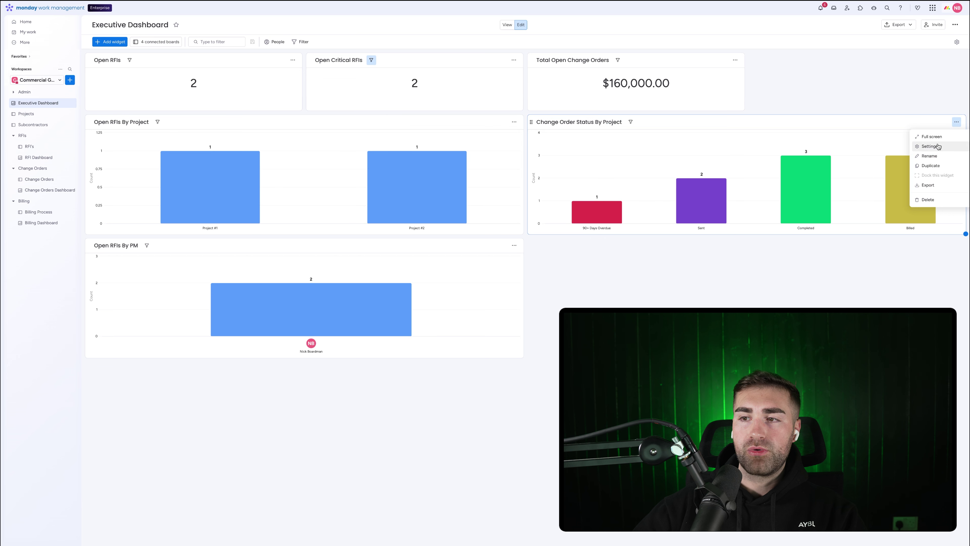
{"action": "left_click", "coordinate": [930, 146]}
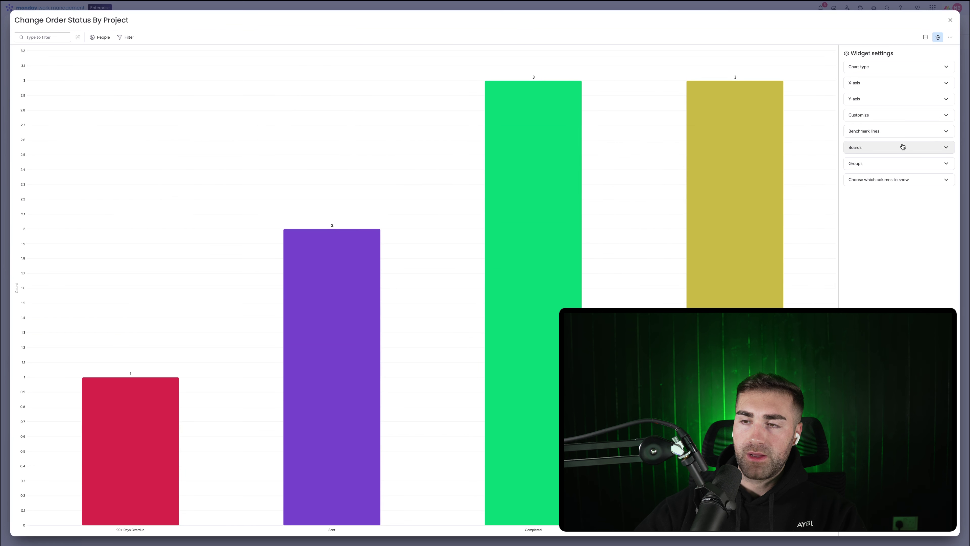
{"action": "left_click", "coordinate": [870, 148]}
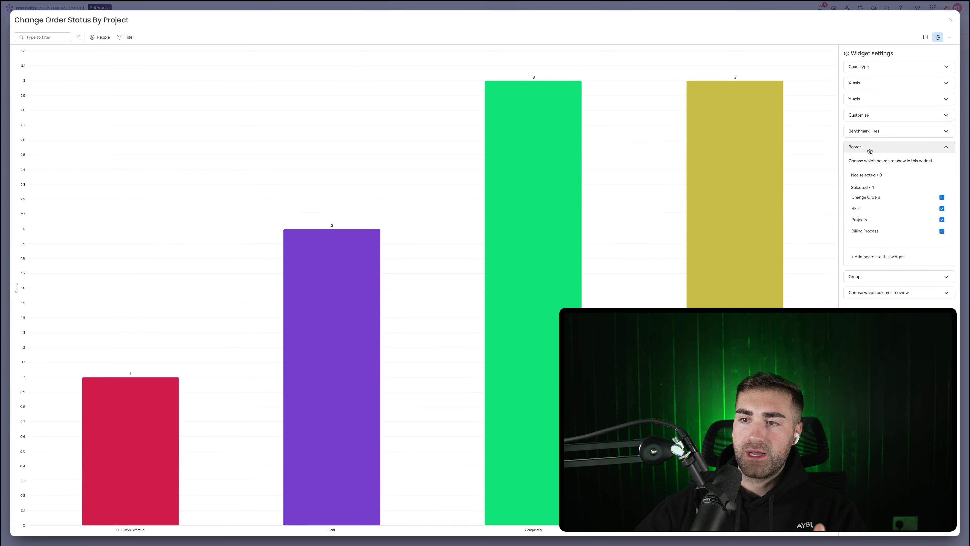
{"action": "left_click", "coordinate": [865, 231]}
{"action": "left_click", "coordinate": [865, 231]}
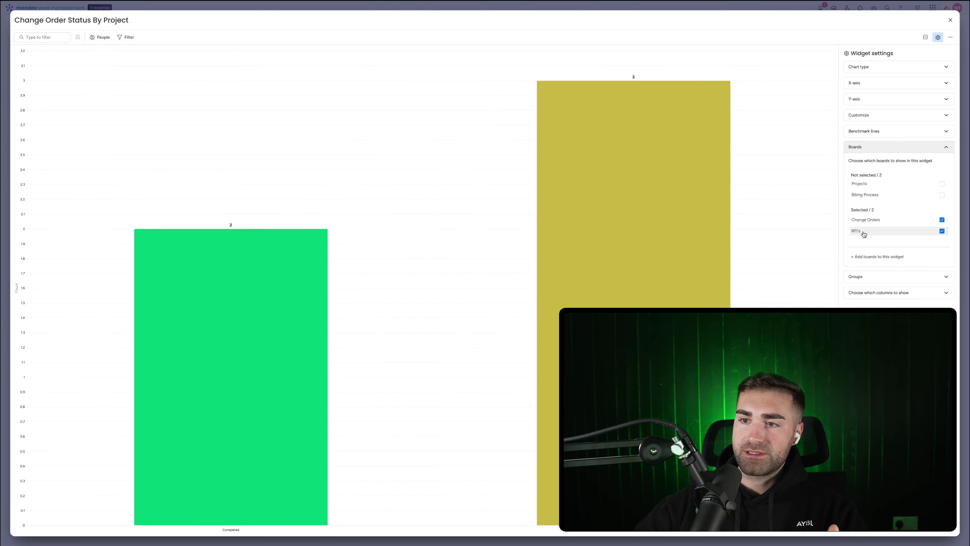
{"action": "left_click", "coordinate": [865, 231]}
{"action": "left_click", "coordinate": [878, 276]}
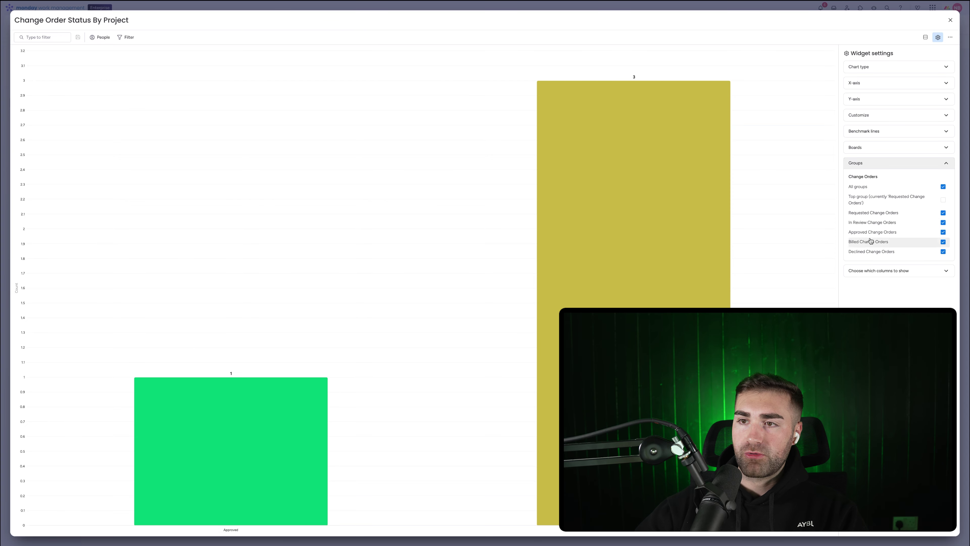
Choose the chart's X-axis columns one by one and set the Change Orders board to Project.
{"action": "left_click", "coordinate": [872, 83]}
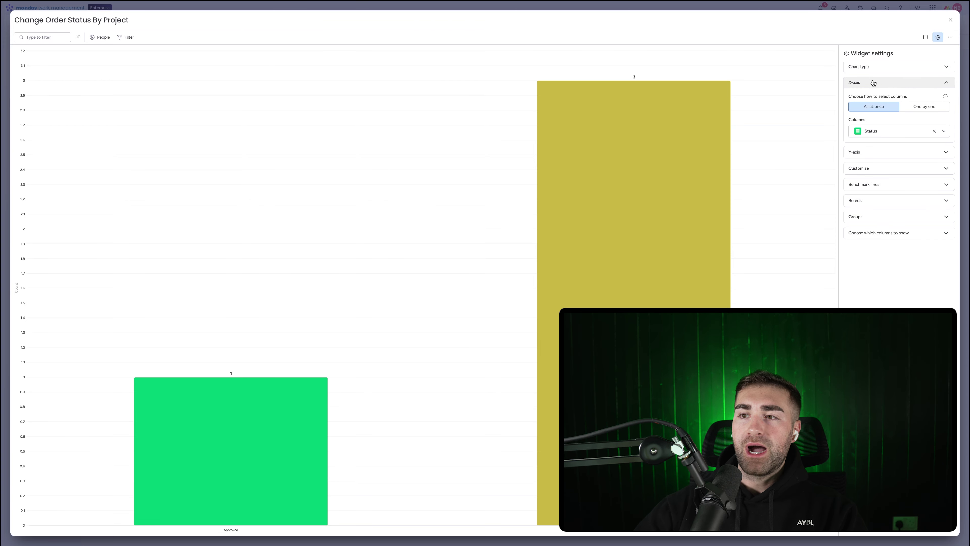
{"action": "left_click", "coordinate": [920, 101]}
{"action": "left_click", "coordinate": [879, 123]}
{"action": "type", "text": "project"}
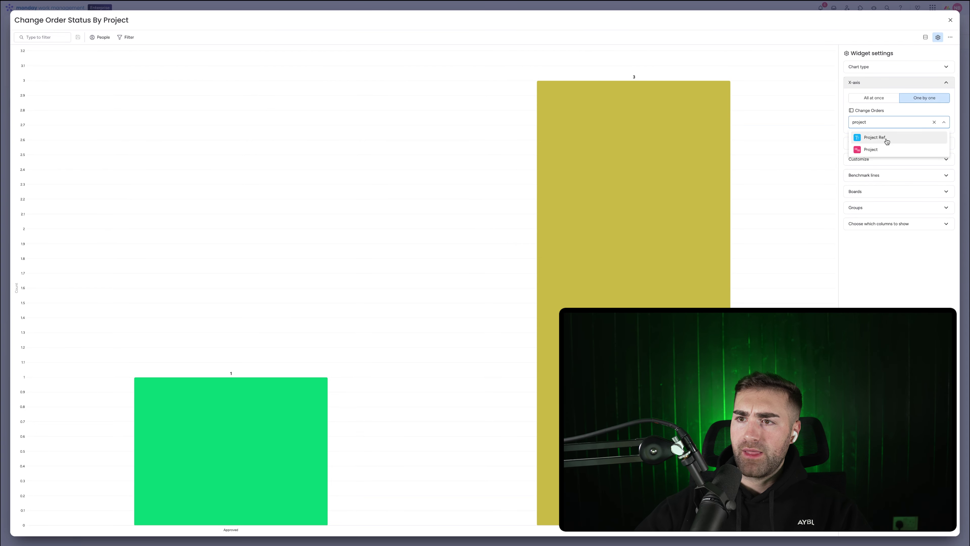
{"action": "left_click", "coordinate": [878, 150]}
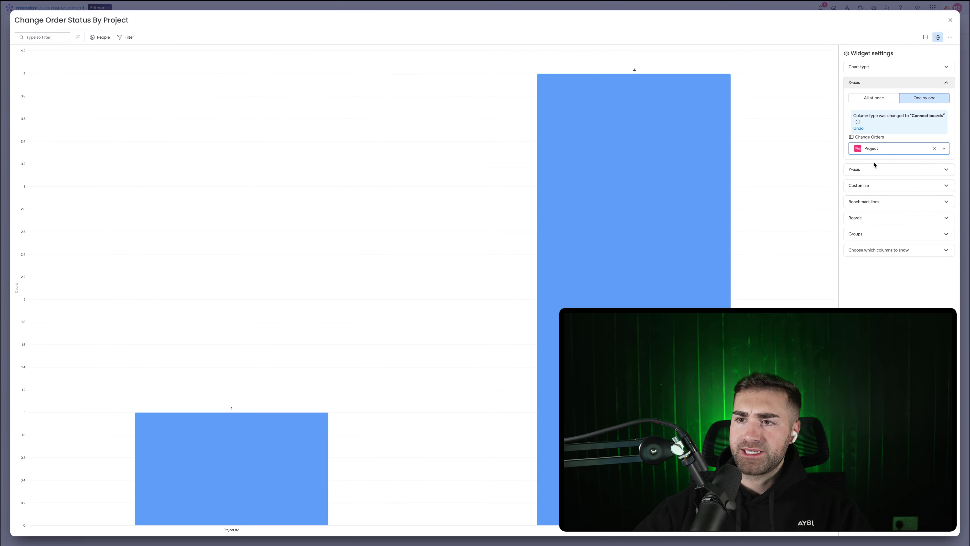
Change the Change Order Status By Project chart type to a stacked bar chart.
{"action": "left_click", "coordinate": [877, 168]}
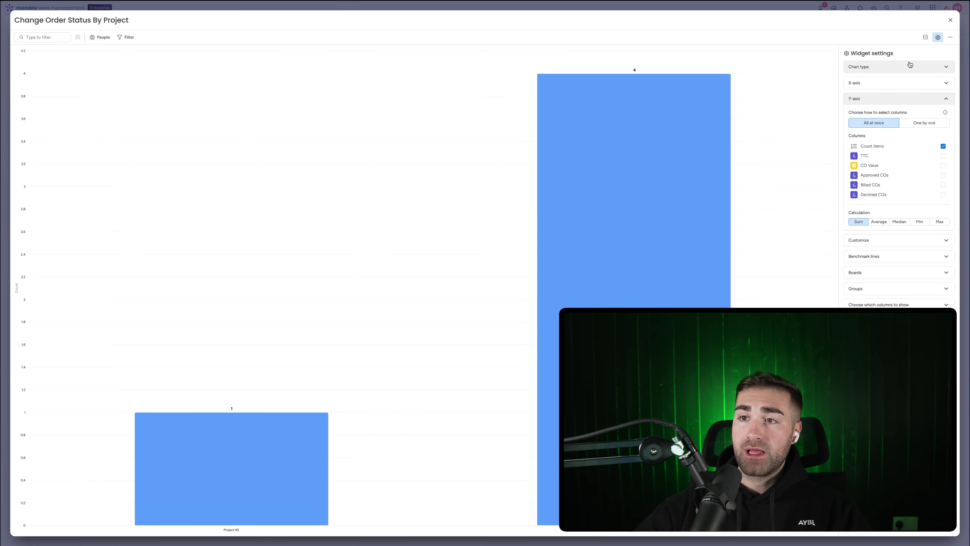
{"action": "left_click", "coordinate": [903, 69]}
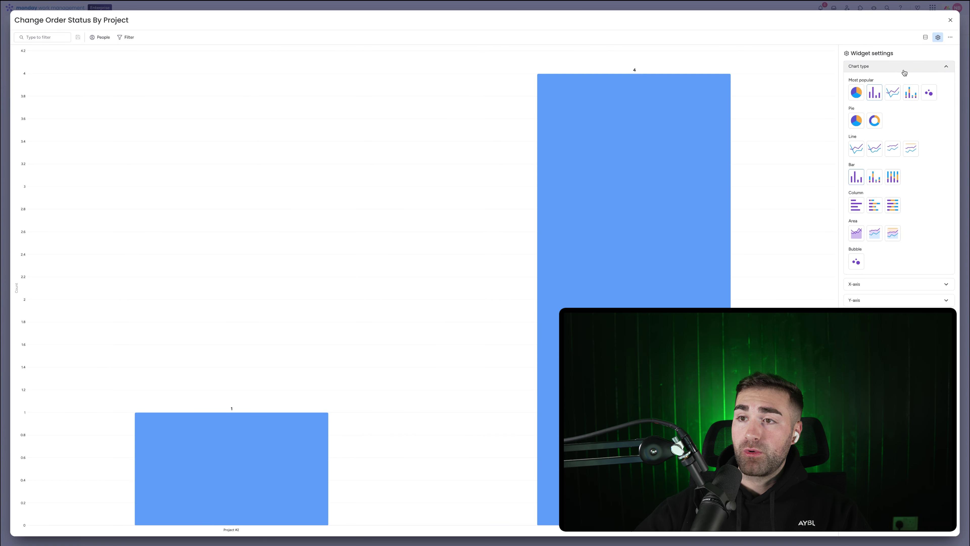
{"action": "left_click", "coordinate": [913, 94]}
{"action": "left_click", "coordinate": [895, 67]}
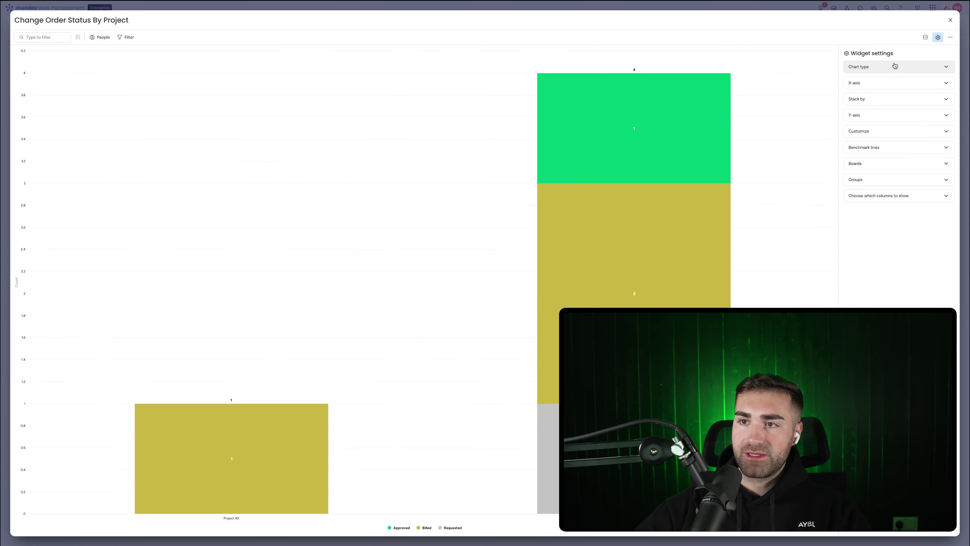
Choose the chart's Stack by columns one by one and stack the Change Orders board by Status.
{"action": "left_click", "coordinate": [867, 82]}
{"action": "left_click", "coordinate": [868, 84]}
{"action": "left_click", "coordinate": [875, 99]}
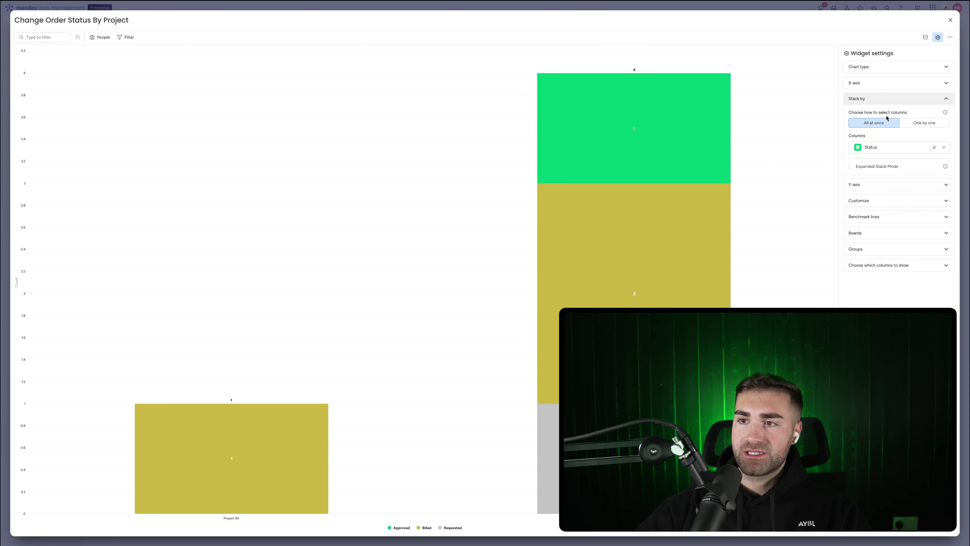
{"action": "left_click", "coordinate": [919, 122]}
{"action": "left_click", "coordinate": [886, 151]}
{"action": "left_click", "coordinate": [872, 154]}
Set the Y-axis of the Change Order Status By Project chart to the CO Value column.
{"action": "left_click", "coordinate": [876, 193]}
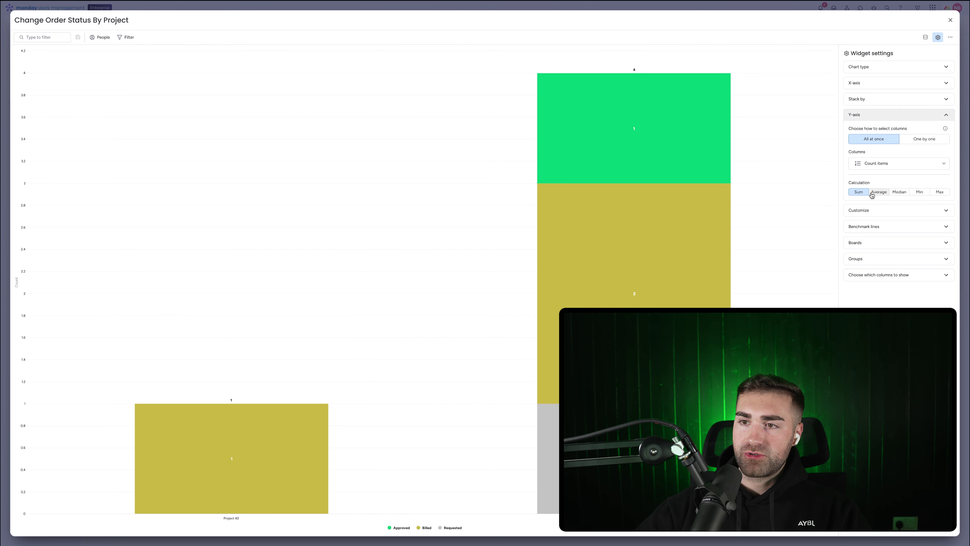
{"action": "left_click", "coordinate": [886, 170]}
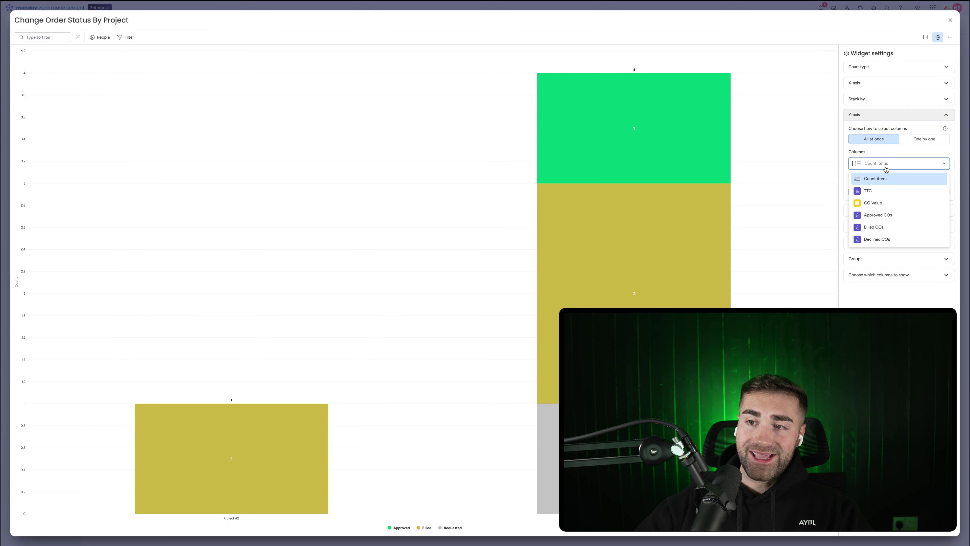
{"action": "left_click", "coordinate": [881, 203]}
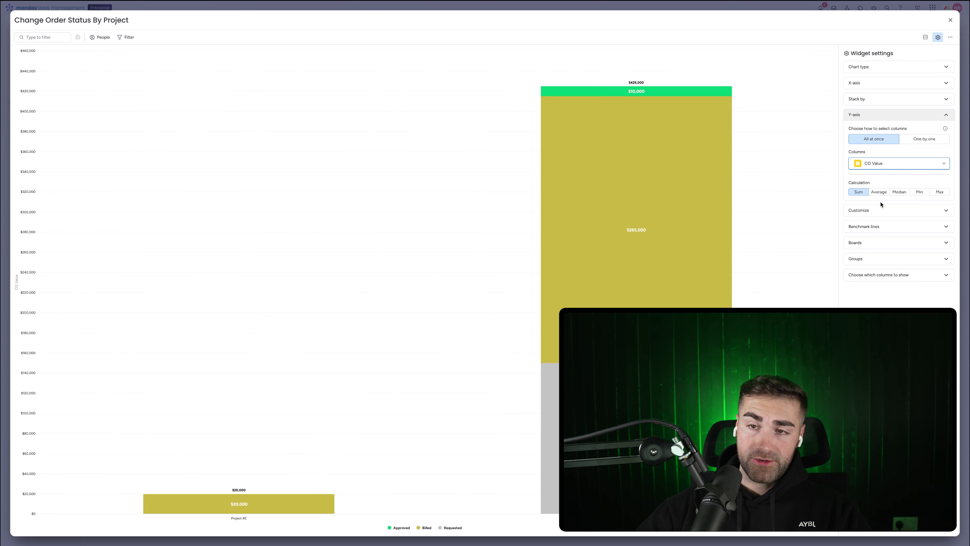
Try the Y-axis descending and X-axis ascending sort orders on the chart, and return the sorting to Y-axis ascending.
{"action": "left_click", "coordinate": [879, 210]}
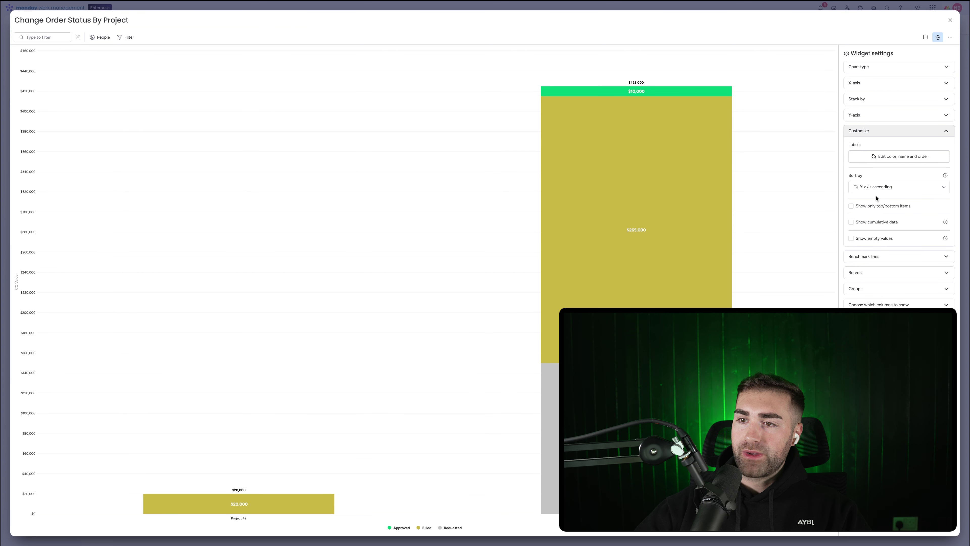
{"action": "left_click", "coordinate": [879, 186]}
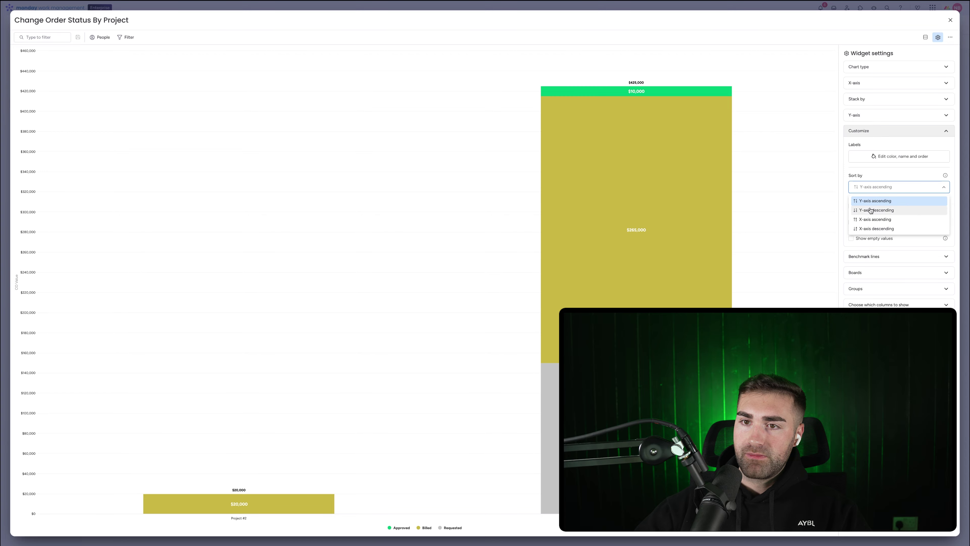
{"action": "left_click", "coordinate": [871, 210]}
{"action": "left_click", "coordinate": [868, 187]}
{"action": "left_click", "coordinate": [869, 213]}
{"action": "left_click", "coordinate": [875, 187]}
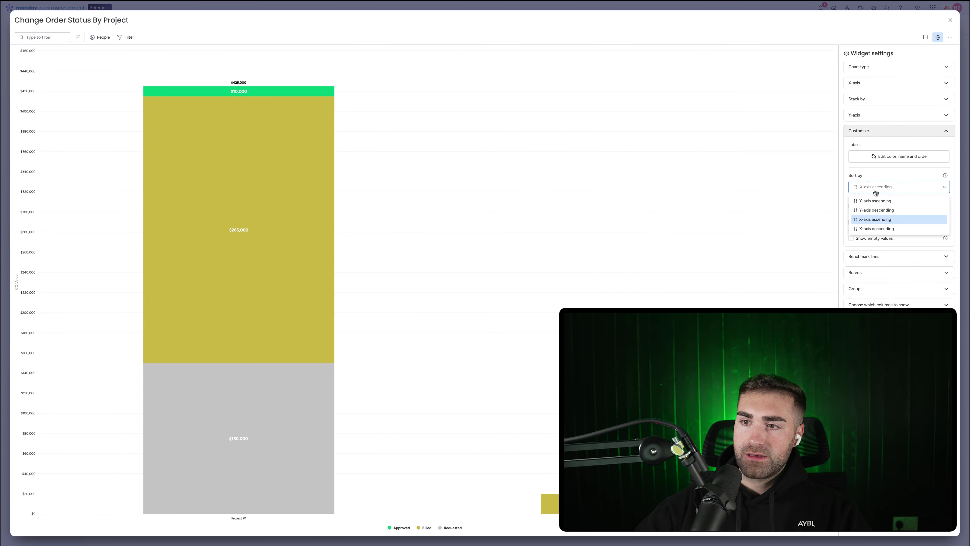
{"action": "left_click", "coordinate": [872, 200]}
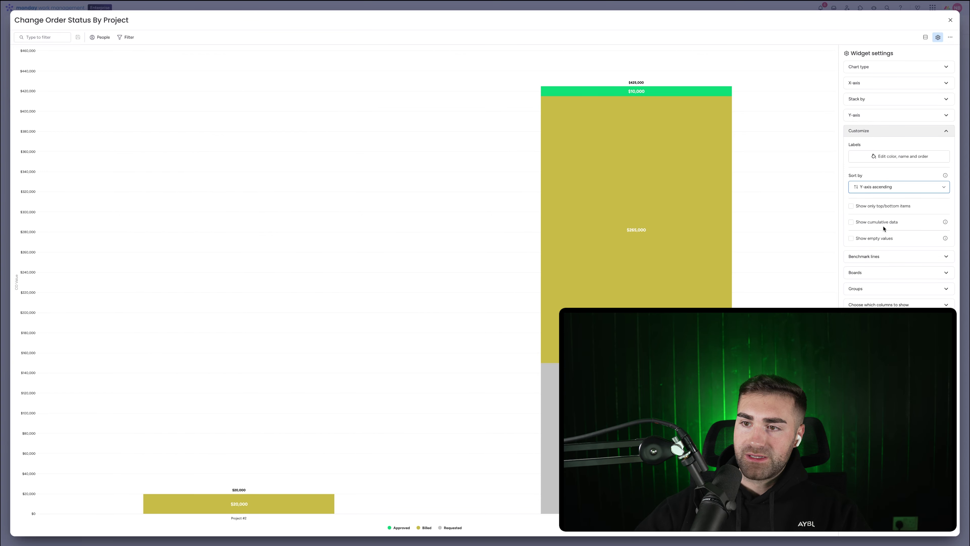
Check which Change Orders groups the chart includes and close its widget settings.
{"action": "left_click", "coordinate": [866, 256]}
{"action": "left_click", "coordinate": [866, 242]}
{"action": "left_click", "coordinate": [866, 292]}
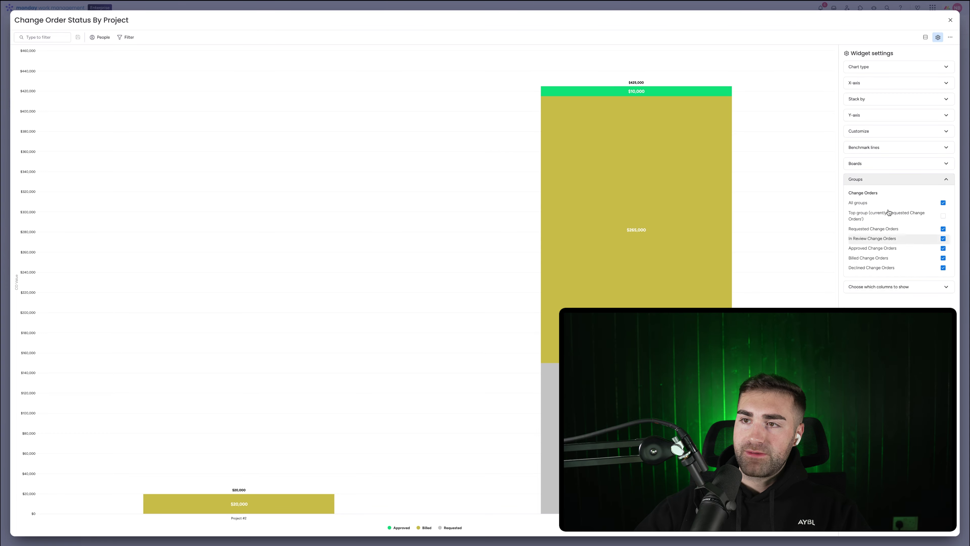
{"action": "left_click", "coordinate": [950, 21]}
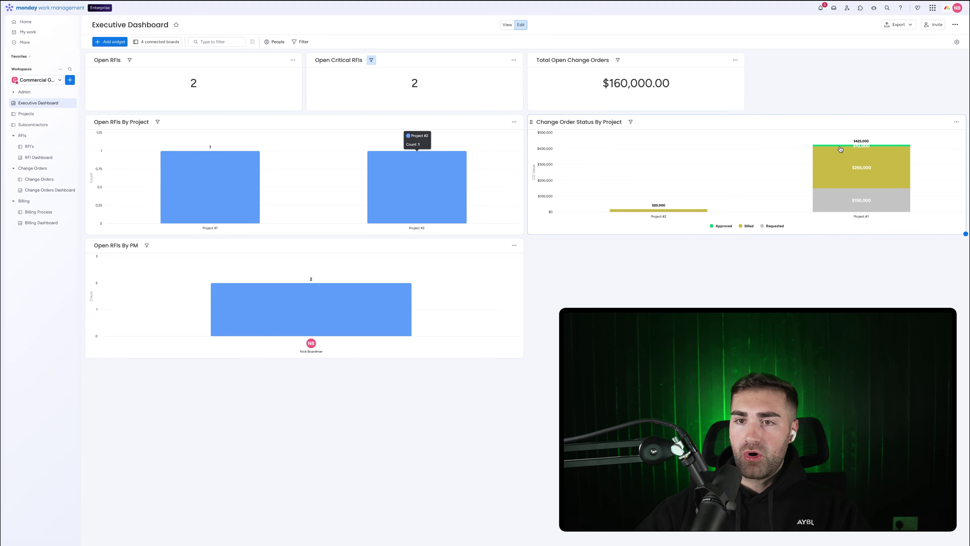
Examine the board and column choices in the Change Order Status By Project chart's advanced filters, and close the chart.
{"action": "left_click", "coordinate": [632, 124]}
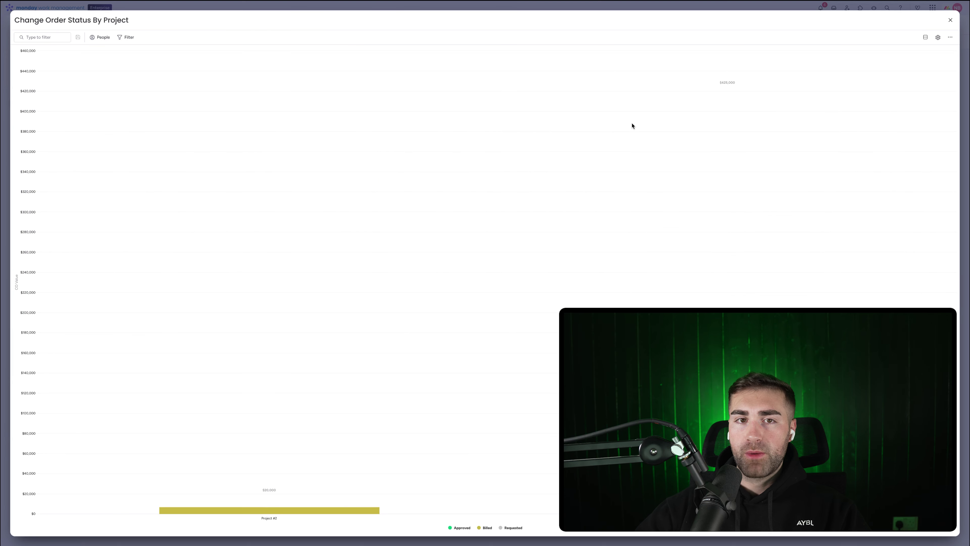
{"action": "left_click", "coordinate": [126, 37]}
{"action": "left_click", "coordinate": [176, 88]}
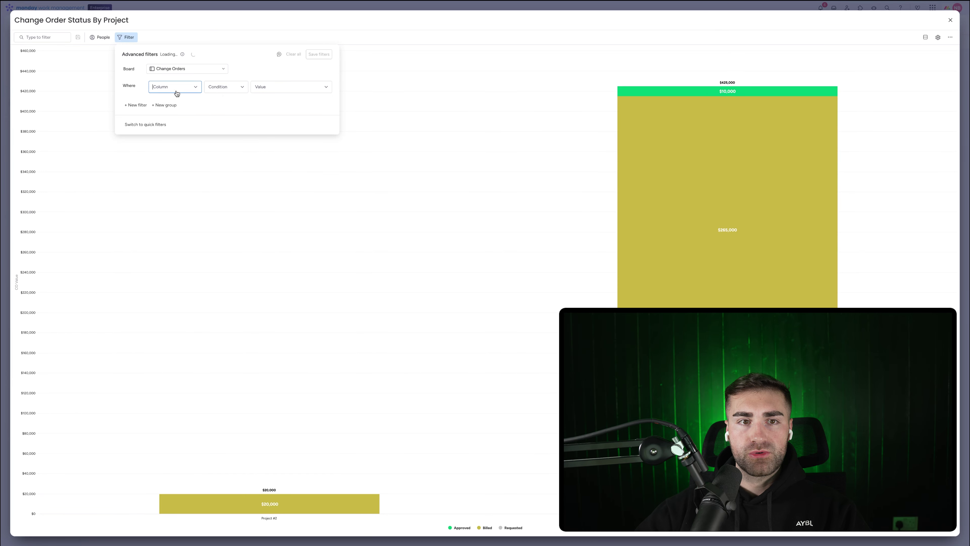
{"action": "left_click", "coordinate": [176, 92]}
{"action": "left_click", "coordinate": [171, 90]}
{"action": "left_click", "coordinate": [174, 84]}
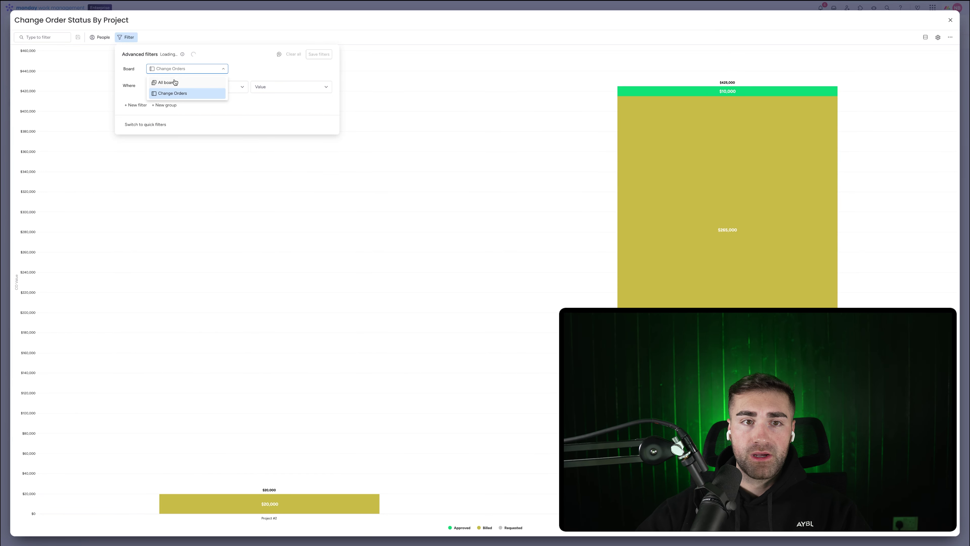
{"action": "left_click", "coordinate": [170, 88]}
{"action": "left_click", "coordinate": [175, 68]}
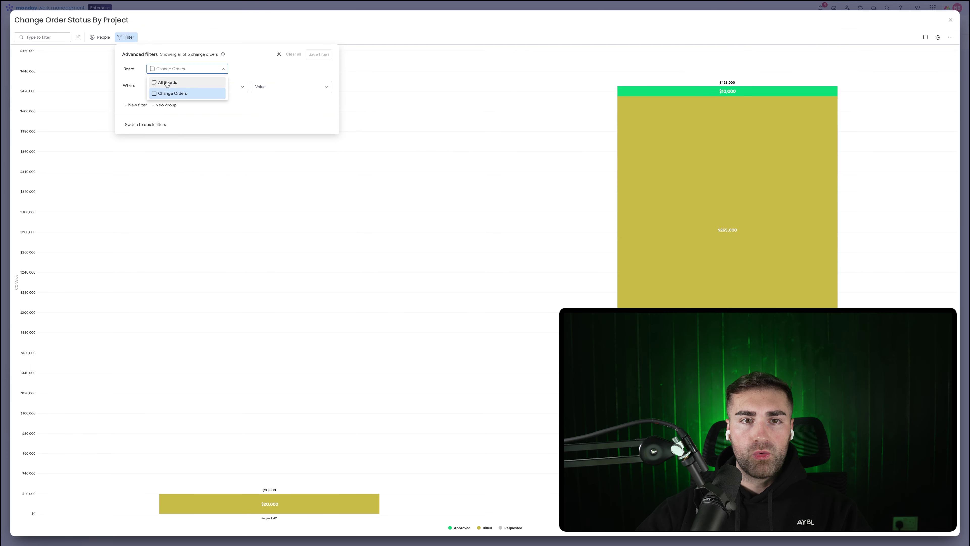
{"action": "left_click", "coordinate": [167, 84]}
{"action": "left_click", "coordinate": [169, 90]}
{"action": "scroll", "coordinate": [175, 125], "scroll_direction": "down", "scroll_amount": 3}
{"action": "scroll", "coordinate": [174, 123], "scroll_direction": "up", "scroll_amount": 5}
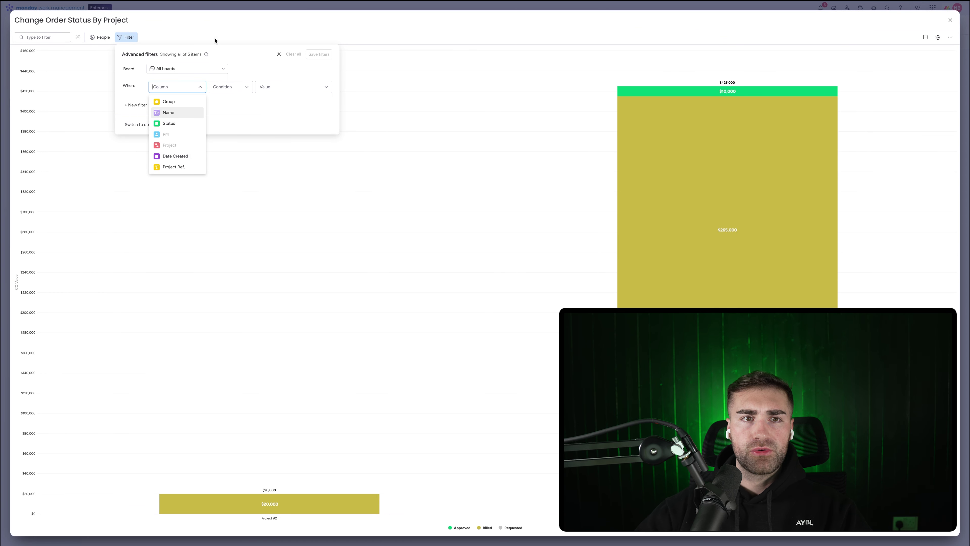
{"action": "left_click", "coordinate": [487, 46]}
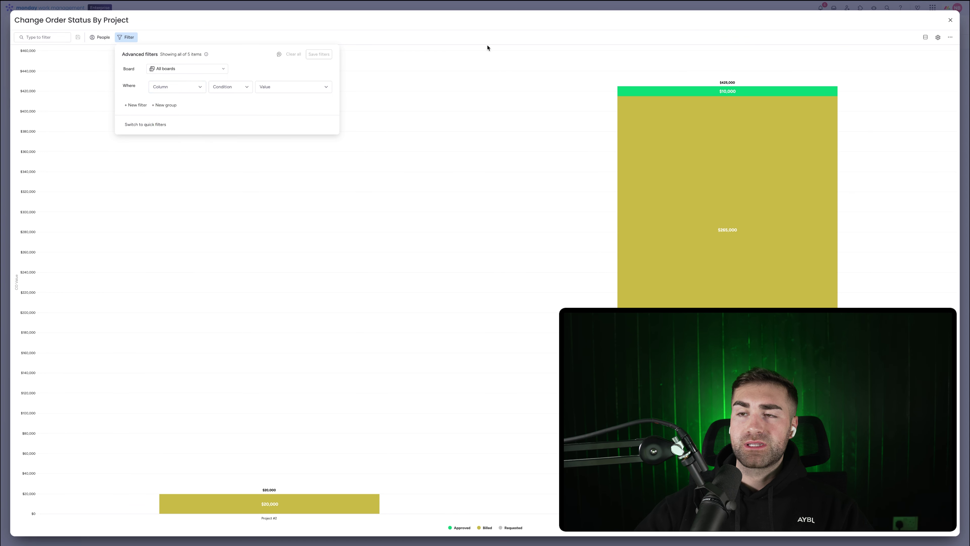
{"action": "left_click", "coordinate": [951, 21]}
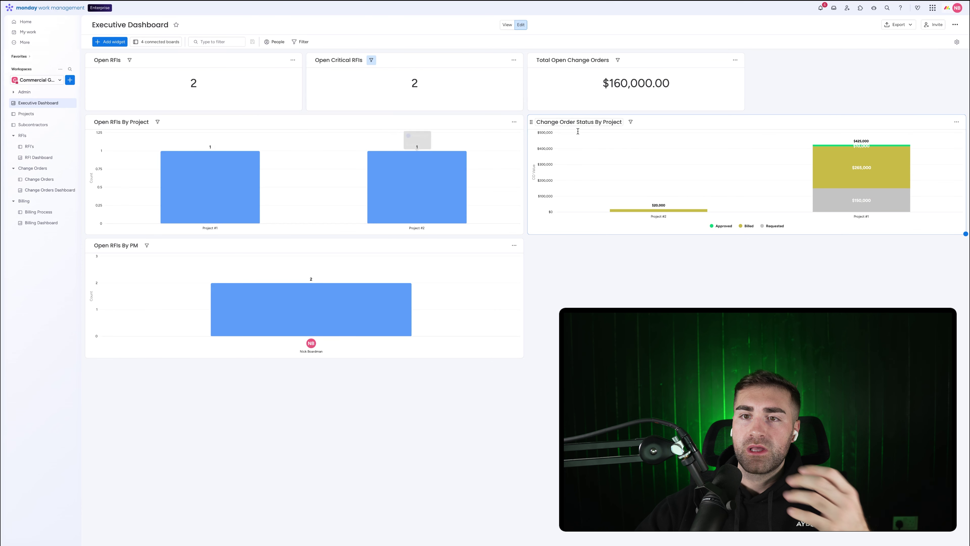
Duplicate the Change Order Status By Project chart and place the copy directly below the Open RFIs By Project chart.
{"action": "left_click", "coordinate": [956, 122]}
{"action": "left_click", "coordinate": [929, 165]}
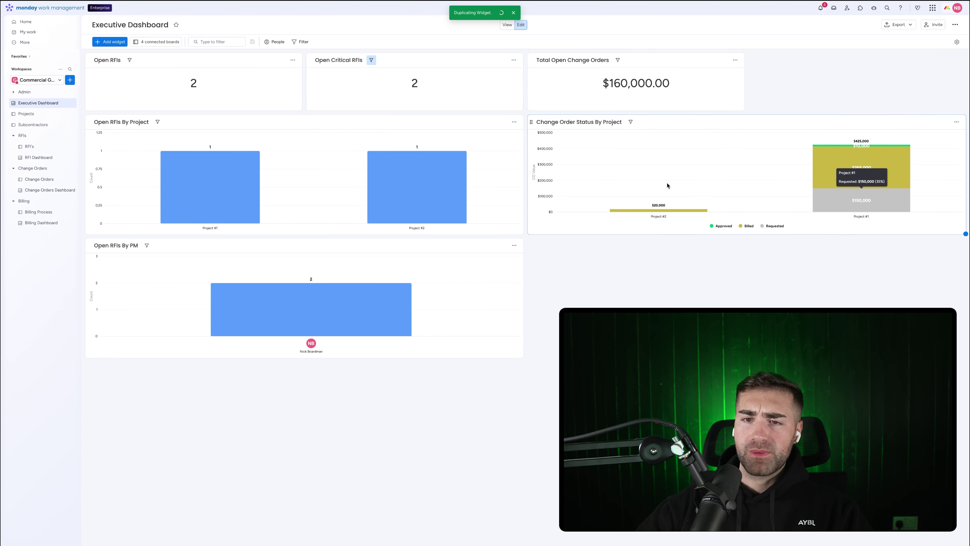
{"action": "left_click_drag", "start_coordinate": [531, 250], "coordinate": [100, 252]}
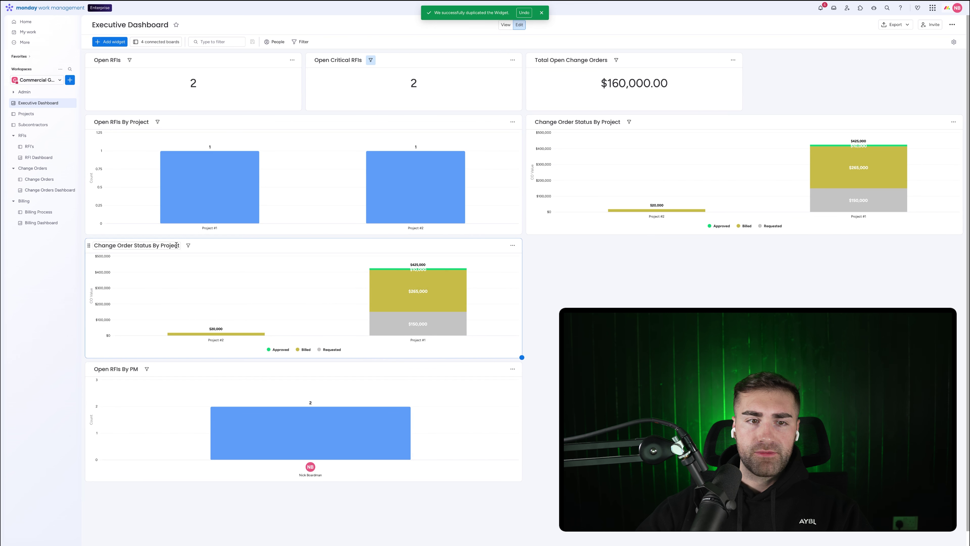
Rename the duplicated chart as Change Order Status By PM.
{"action": "double_click", "coordinate": [176, 245]}
{"action": "type", "text": "PM"}
{"action": "key", "text": "Return"}
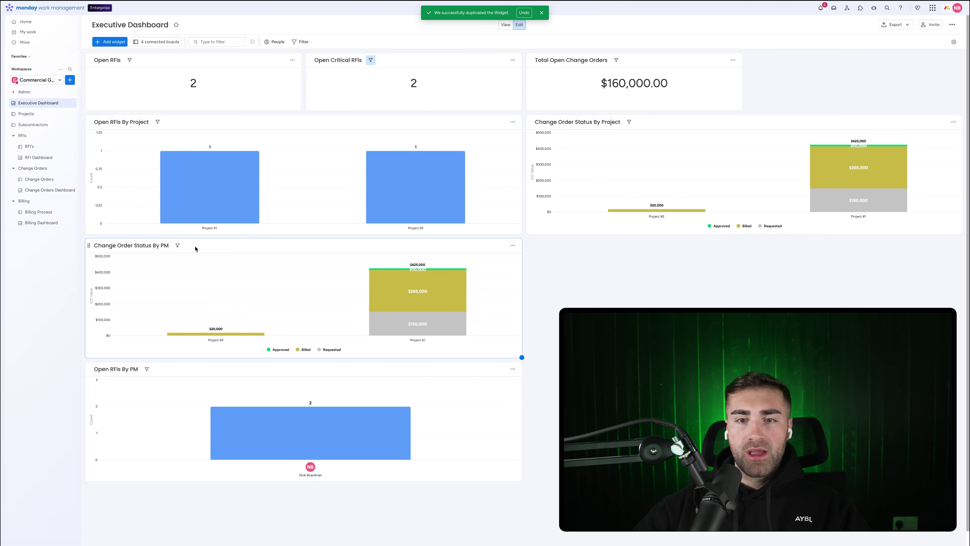
Set the Change Orders X-axis column of the Change Order Status By PM chart to PM and close the settings.
{"action": "left_click", "coordinate": [513, 245]}
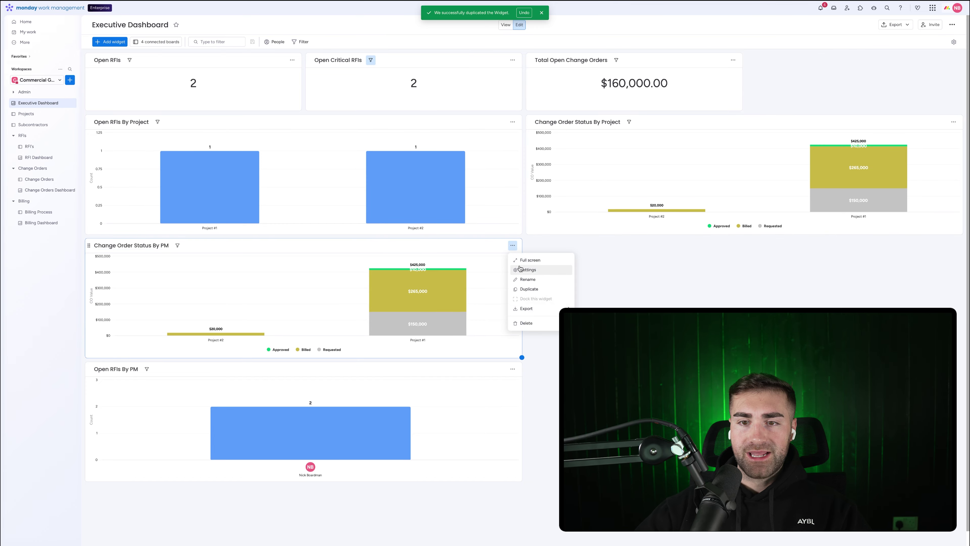
{"action": "left_click", "coordinate": [522, 269]}
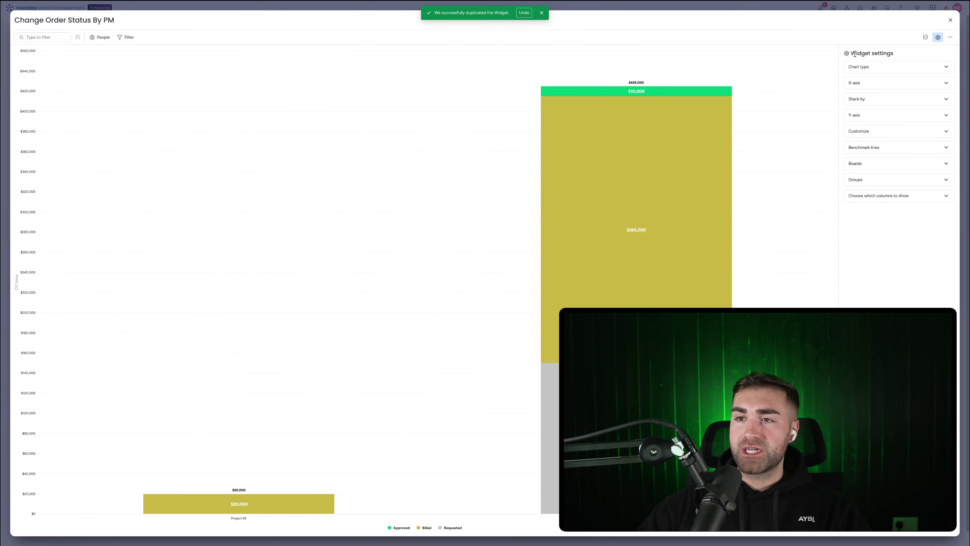
{"action": "left_click", "coordinate": [857, 82]}
{"action": "left_click", "coordinate": [897, 122]}
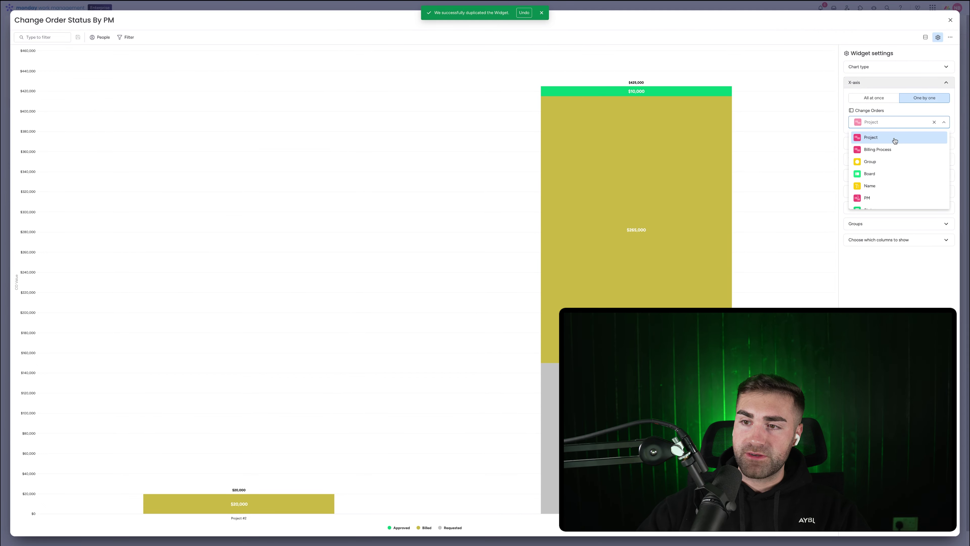
{"action": "left_click", "coordinate": [875, 198]}
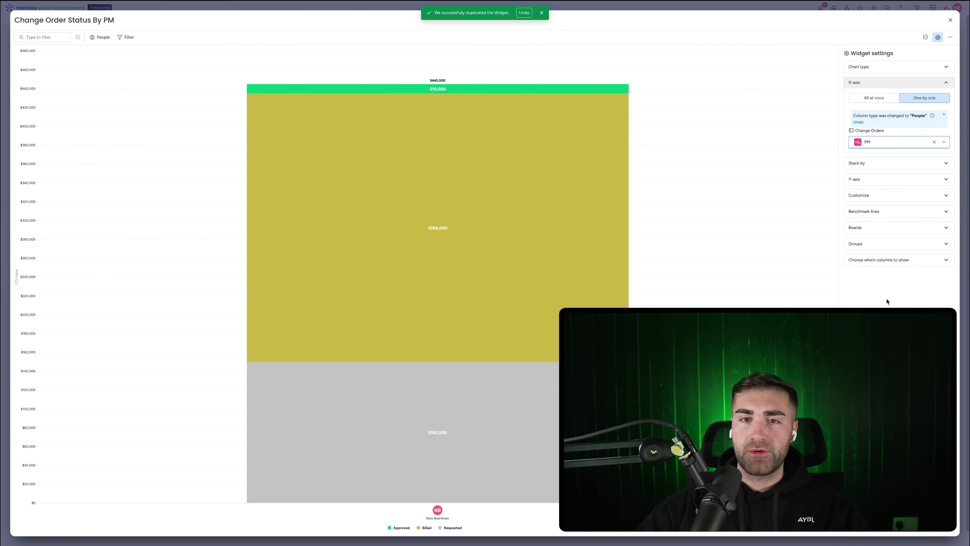
{"action": "left_click", "coordinate": [949, 21]}
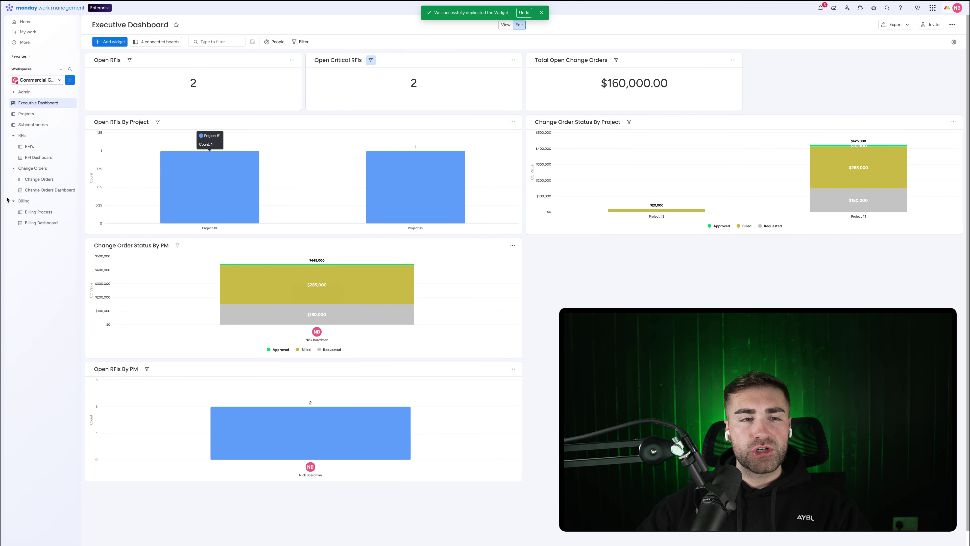
Review the widgets on the Change Orders Dashboard for metrics worth reusing, and return to the Executive Dashboard.
{"action": "left_click", "coordinate": [42, 190]}
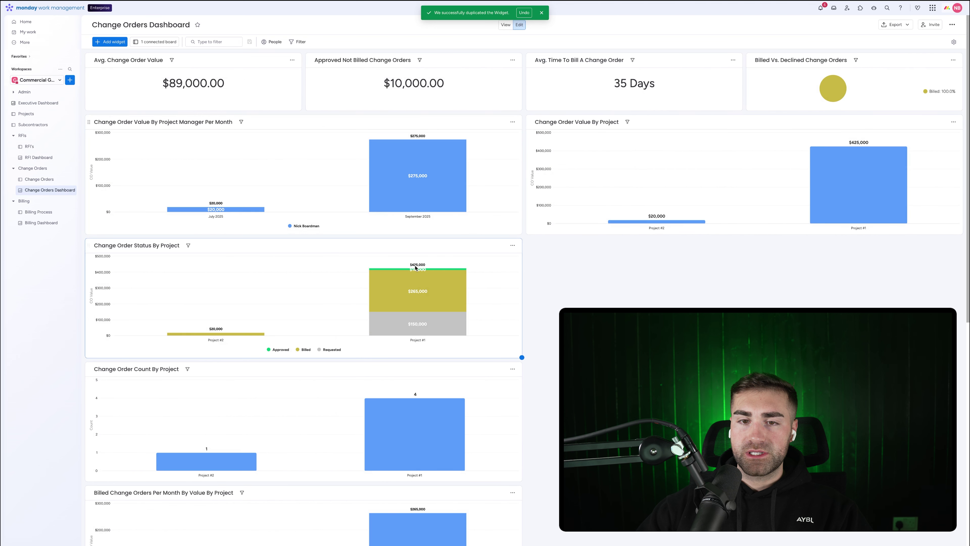
{"action": "scroll", "coordinate": [416, 272], "scroll_direction": "down", "scroll_amount": 3}
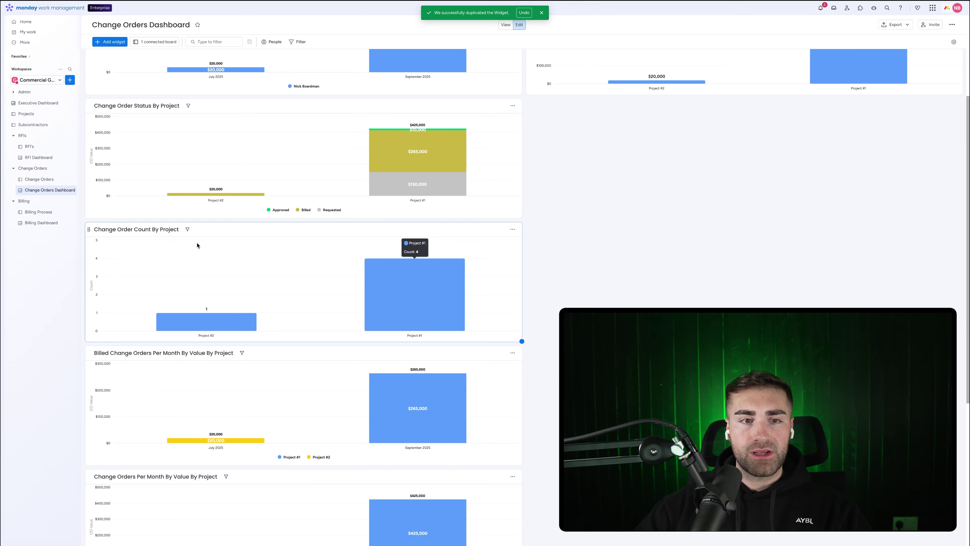
{"action": "scroll", "coordinate": [206, 302], "scroll_direction": "down", "scroll_amount": 3}
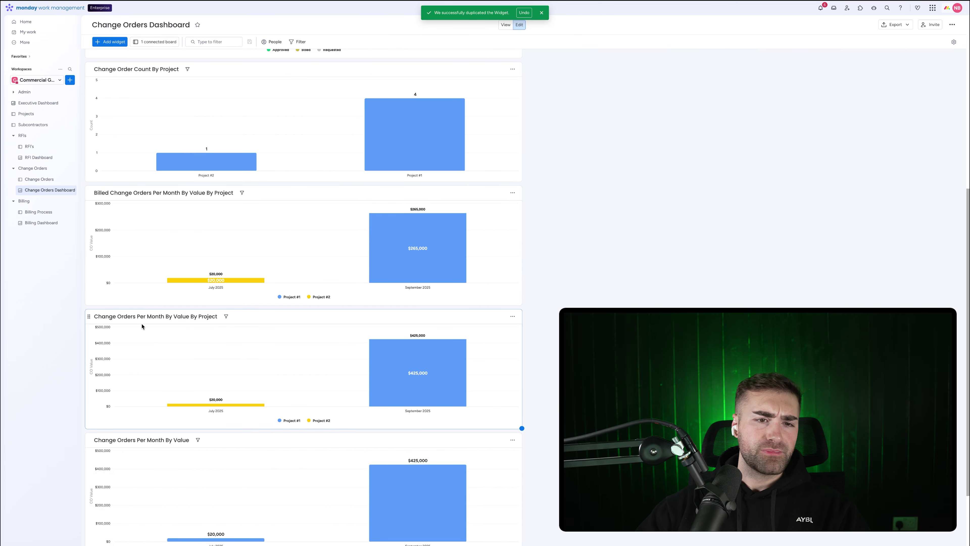
{"action": "scroll", "coordinate": [168, 317], "scroll_direction": "down", "scroll_amount": 2}
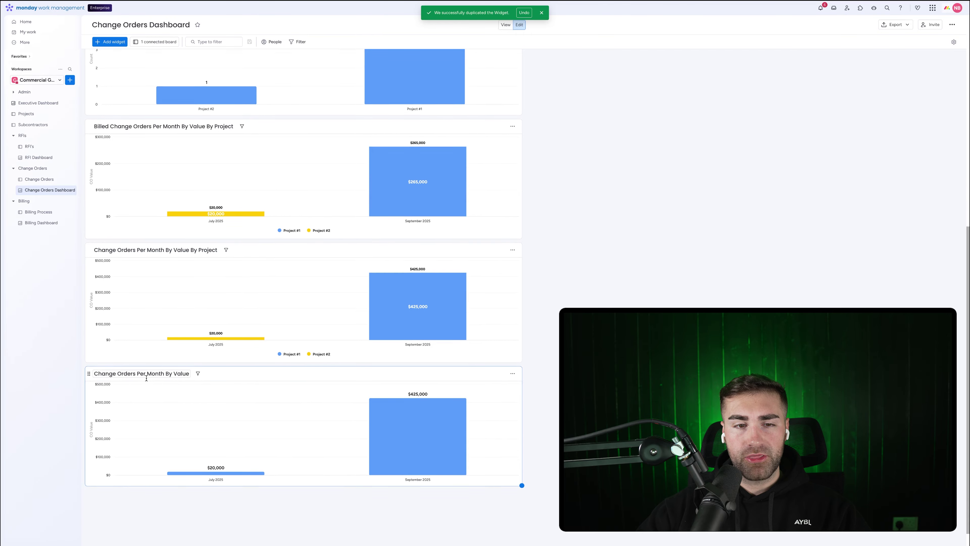
{"action": "scroll", "coordinate": [146, 378], "scroll_direction": "down", "scroll_amount": 1}
{"action": "scroll", "coordinate": [146, 380], "scroll_direction": "down", "scroll_amount": 1}
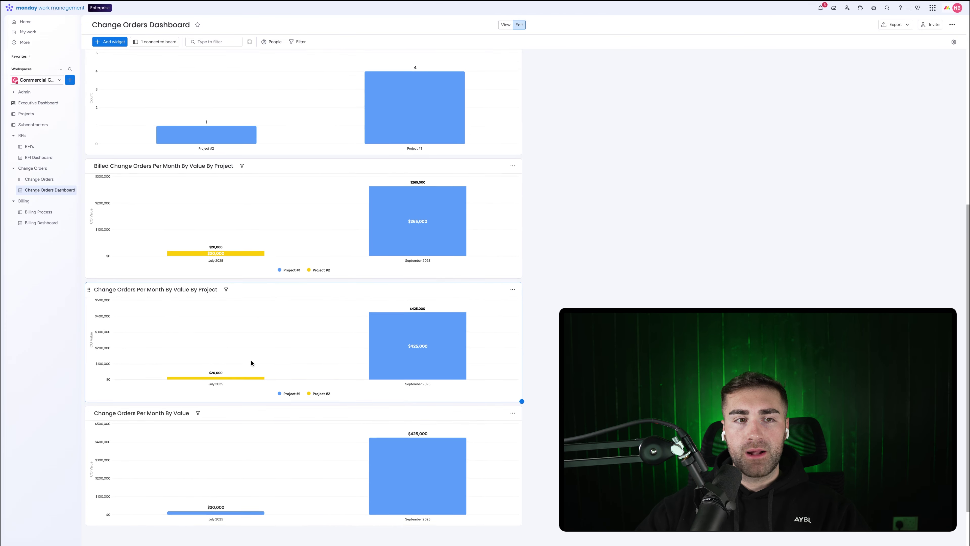
{"action": "scroll", "coordinate": [253, 364], "scroll_direction": "up", "scroll_amount": 10}
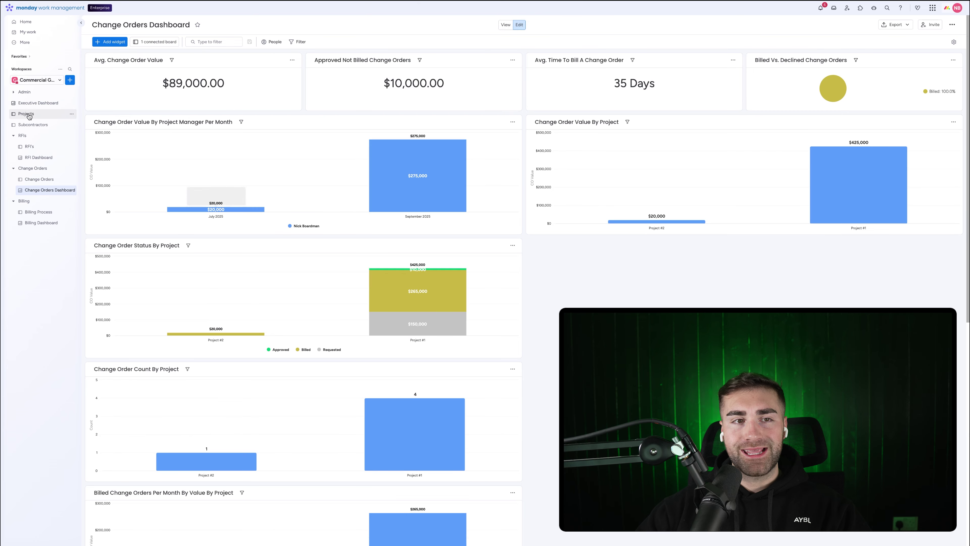
{"action": "left_click", "coordinate": [29, 103]}
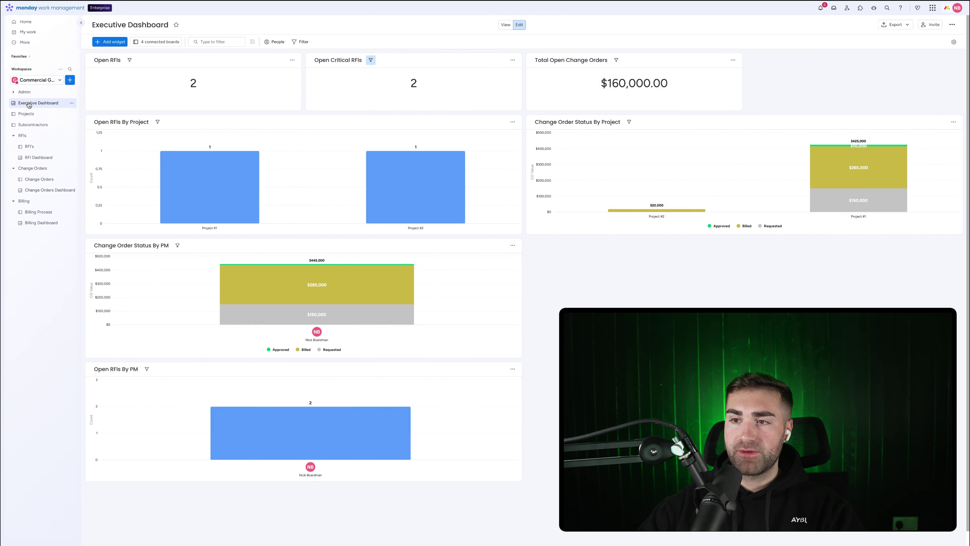
Review the invoice and cash flow widgets on the Billing Dashboard, and return to the Executive Dashboard.
{"action": "mouse_move", "coordinate": [403, 203]}
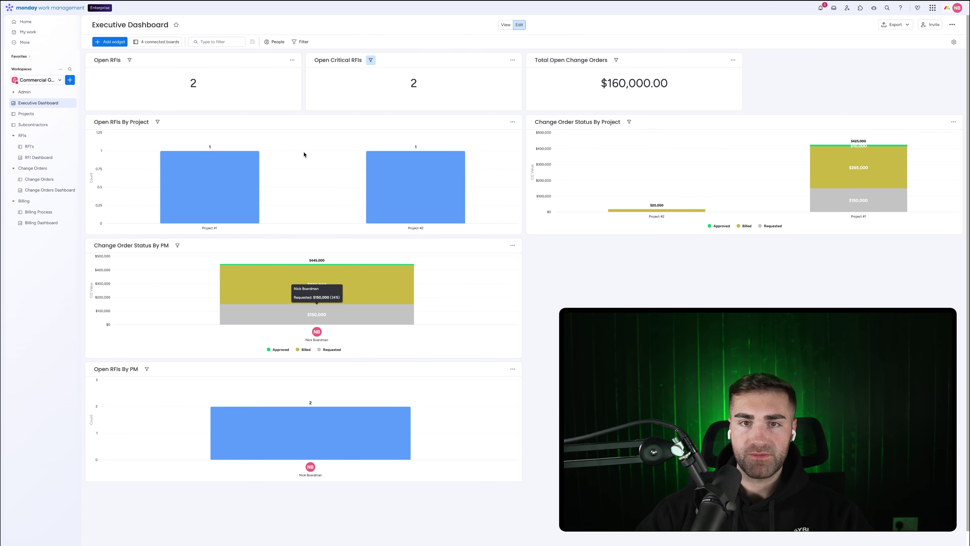
{"action": "left_click", "coordinate": [31, 222]}
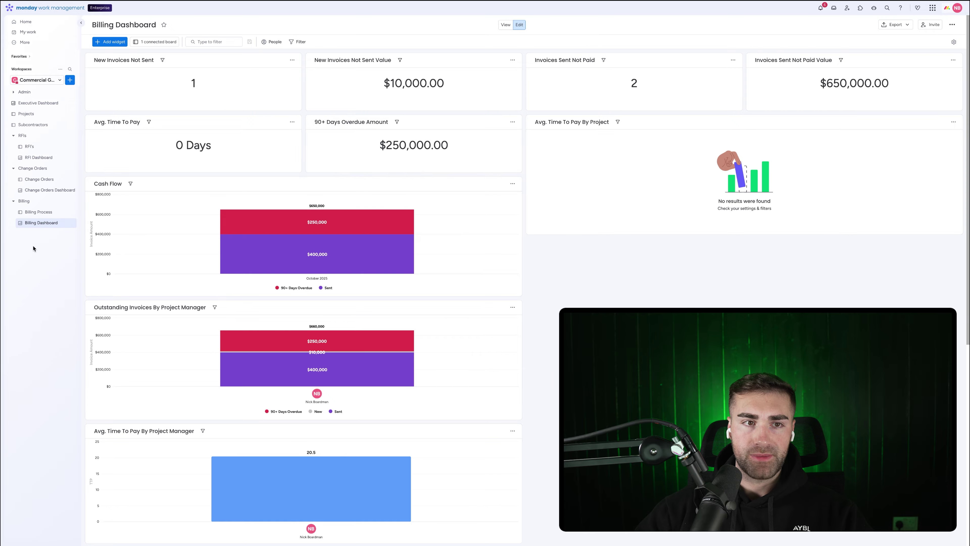
{"action": "left_click", "coordinate": [38, 103]}
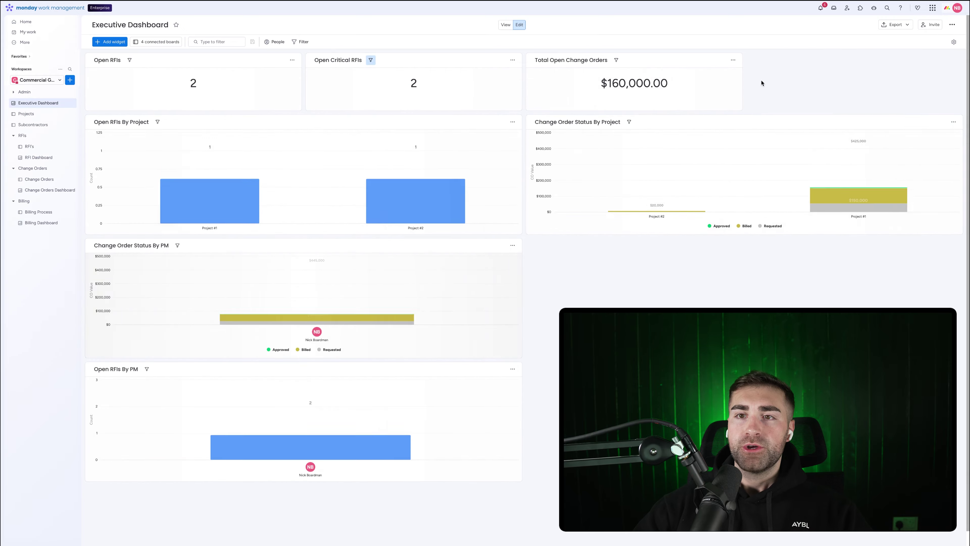
Add a Numbers widget to the Executive Dashboard and name it Total Outstanding Invoices.
{"action": "left_click", "coordinate": [111, 42]}
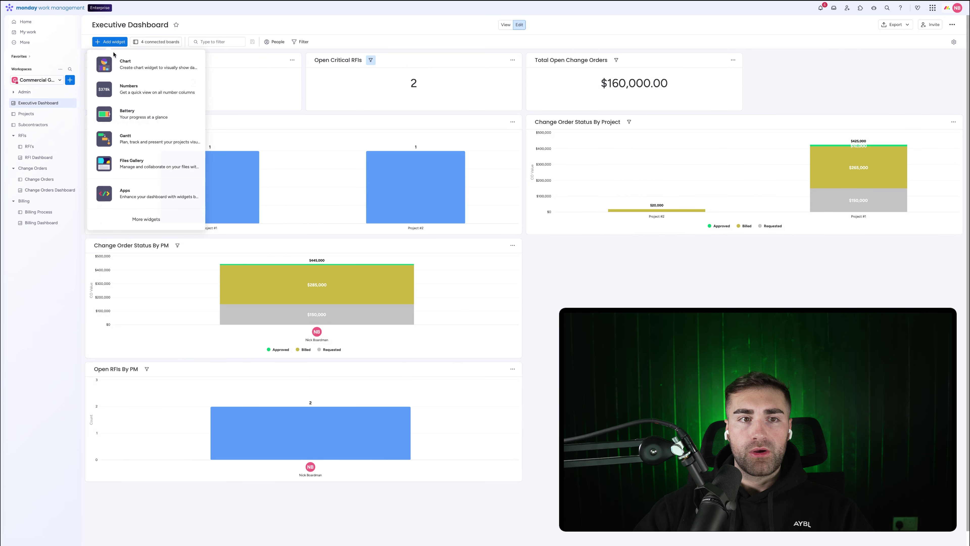
{"action": "left_click", "coordinate": [130, 90]}
{"action": "left_click", "coordinate": [763, 61]}
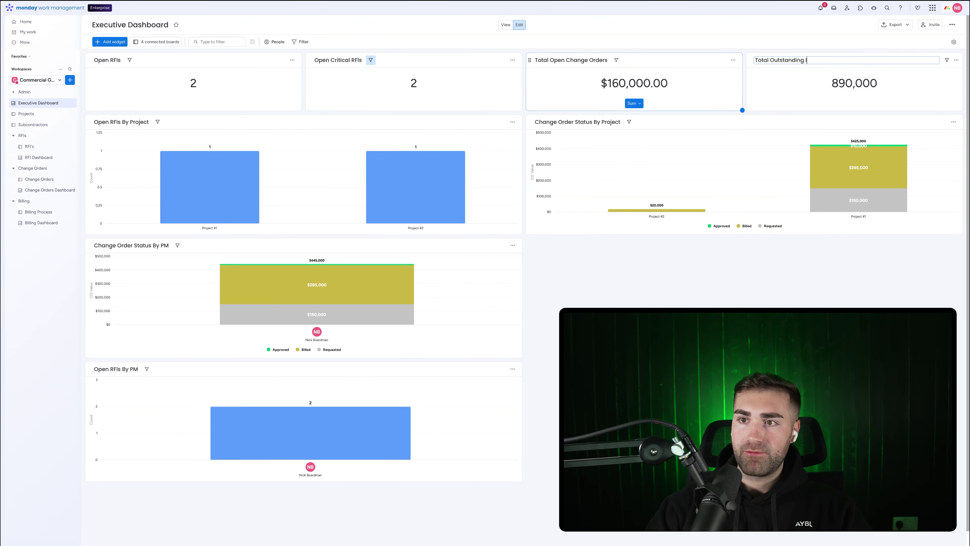
{"action": "key", "text": "Return"}
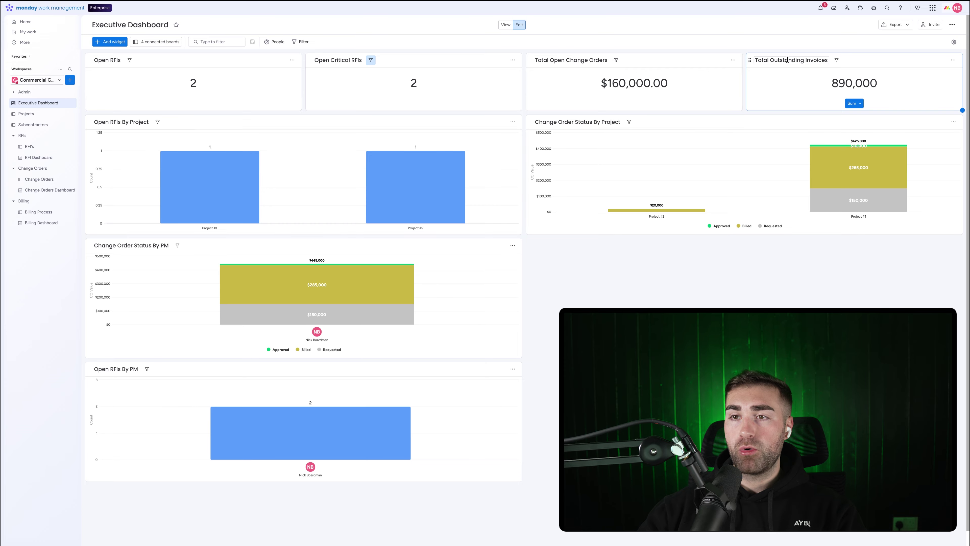
Limit the Total Outstanding Invoices widget to the Billing Process board and check which of its groups are included.
{"action": "left_click", "coordinate": [953, 60]}
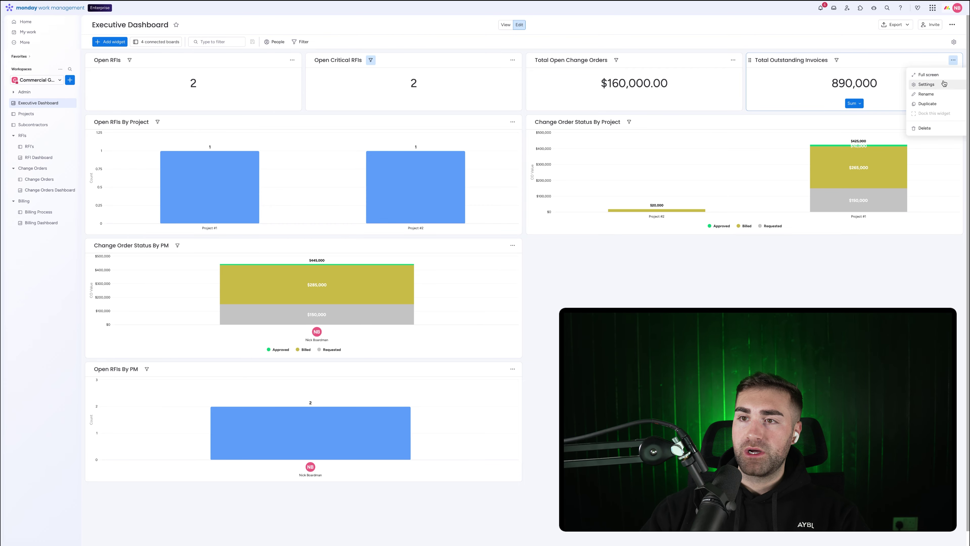
{"action": "left_click", "coordinate": [925, 85]}
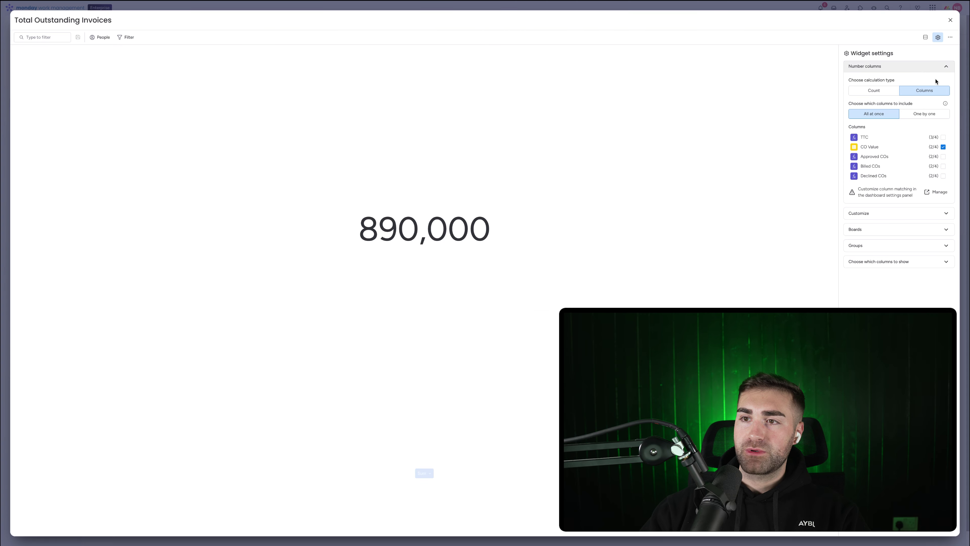
{"action": "left_click", "coordinate": [873, 229]}
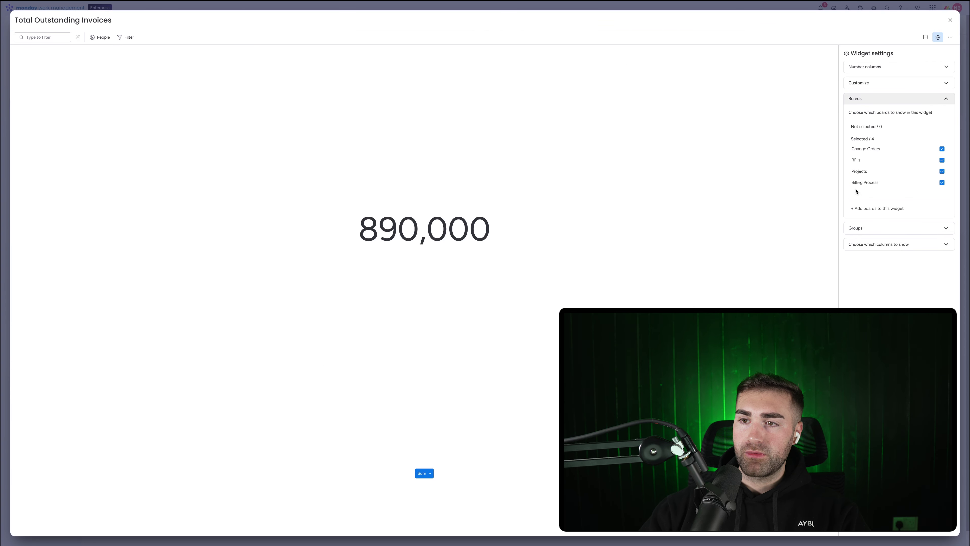
{"action": "left_click", "coordinate": [856, 171]}
{"action": "left_click", "coordinate": [857, 169]}
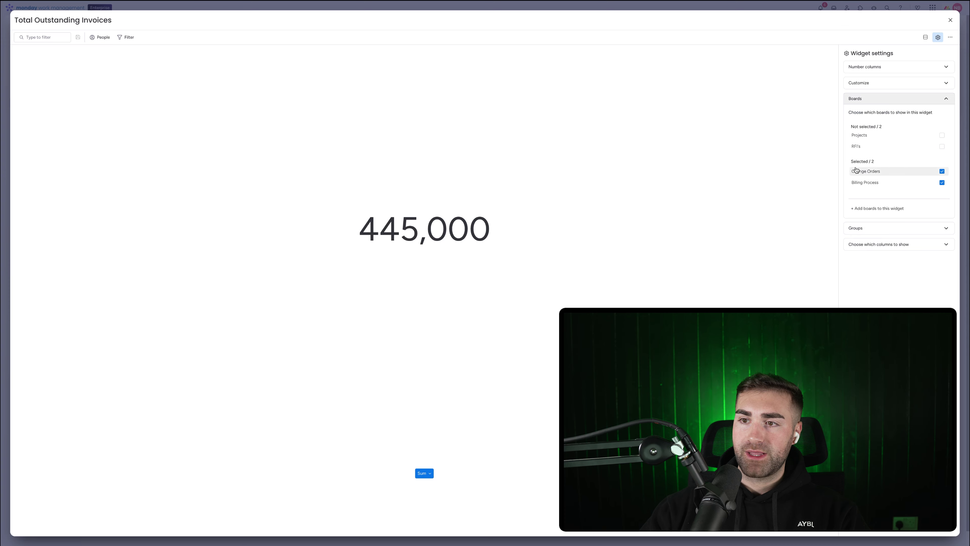
{"action": "left_click", "coordinate": [857, 169]}
{"action": "left_click", "coordinate": [880, 96]}
{"action": "left_click", "coordinate": [866, 117]}
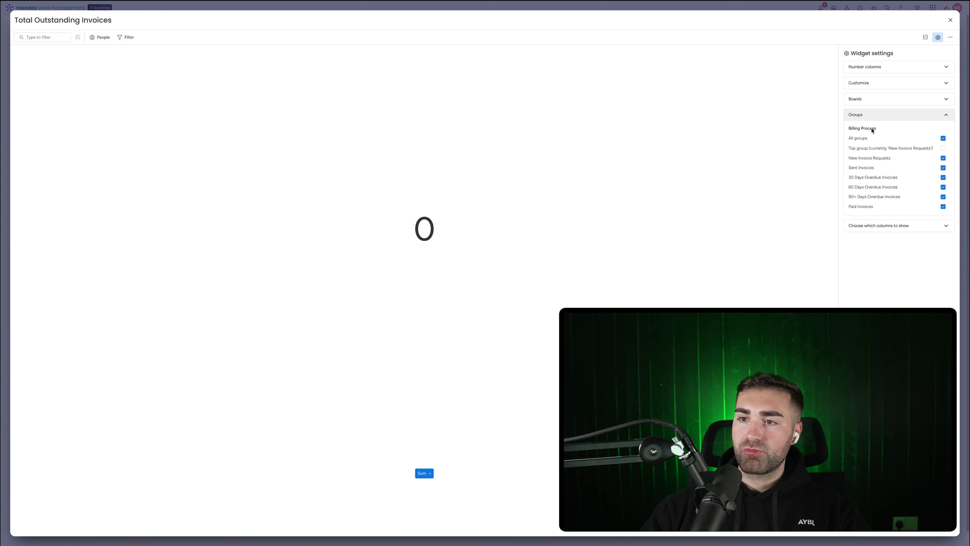
{"action": "left_click", "coordinate": [868, 207]}
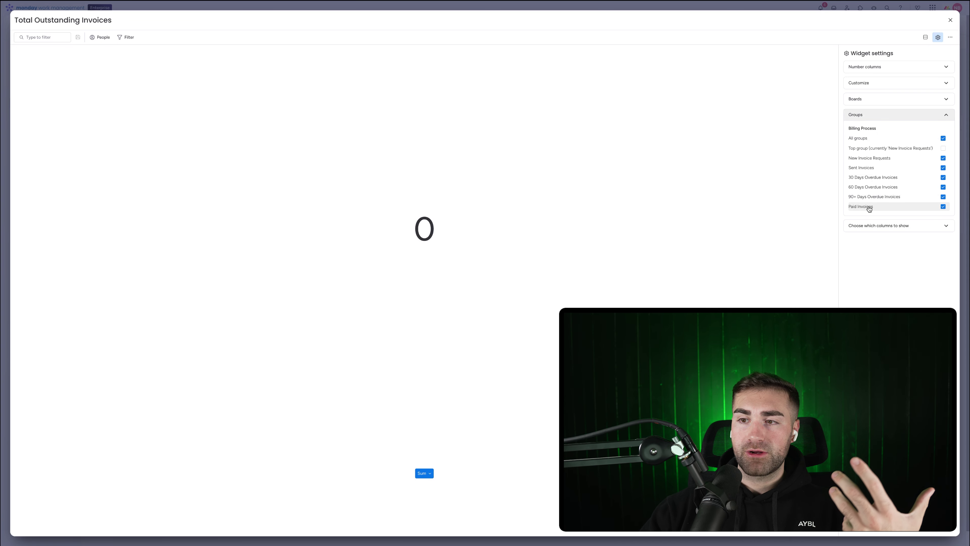
Choose the Total Outstanding Invoices columns one by one and include only Invoice Amount from Billing Process.
{"action": "left_click", "coordinate": [881, 67]}
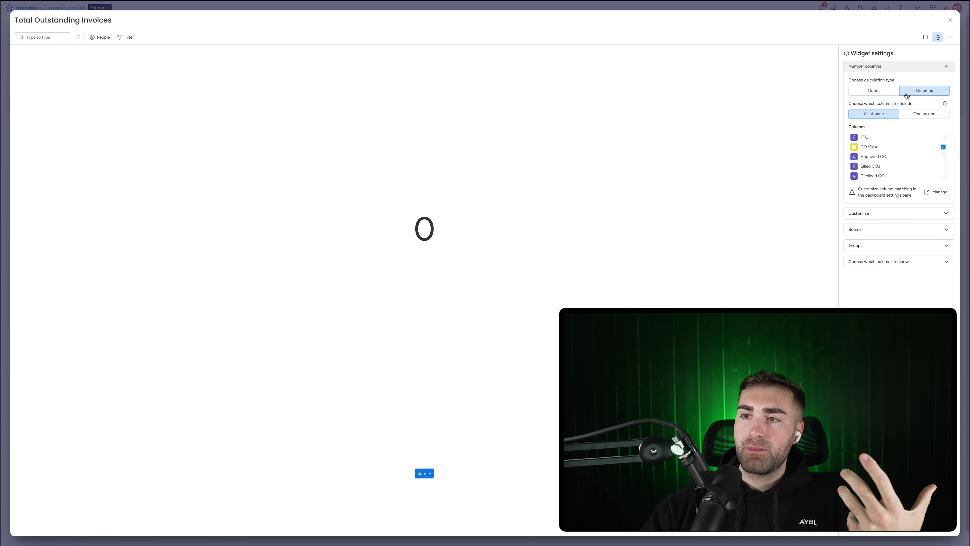
{"action": "left_click", "coordinate": [921, 113]}
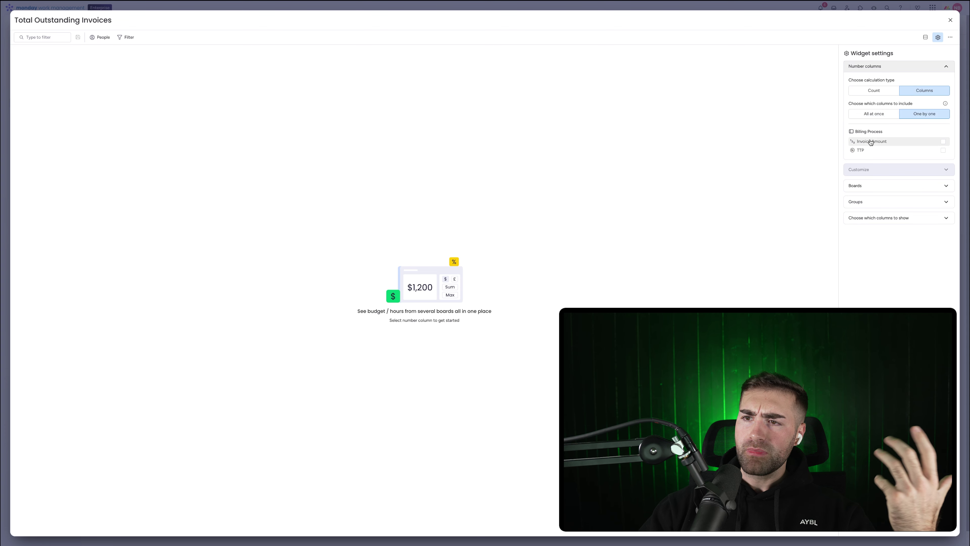
{"action": "left_click", "coordinate": [871, 142]}
Format the Total Outstanding Invoices number with the $ unit and two manual decimal places, and close the settings.
{"action": "left_click", "coordinate": [875, 171]}
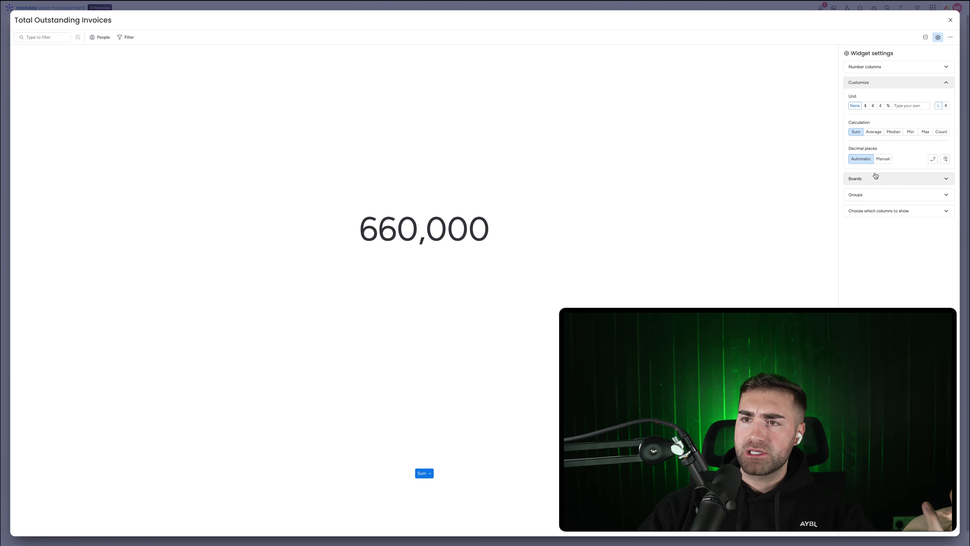
{"action": "left_click", "coordinate": [865, 106]}
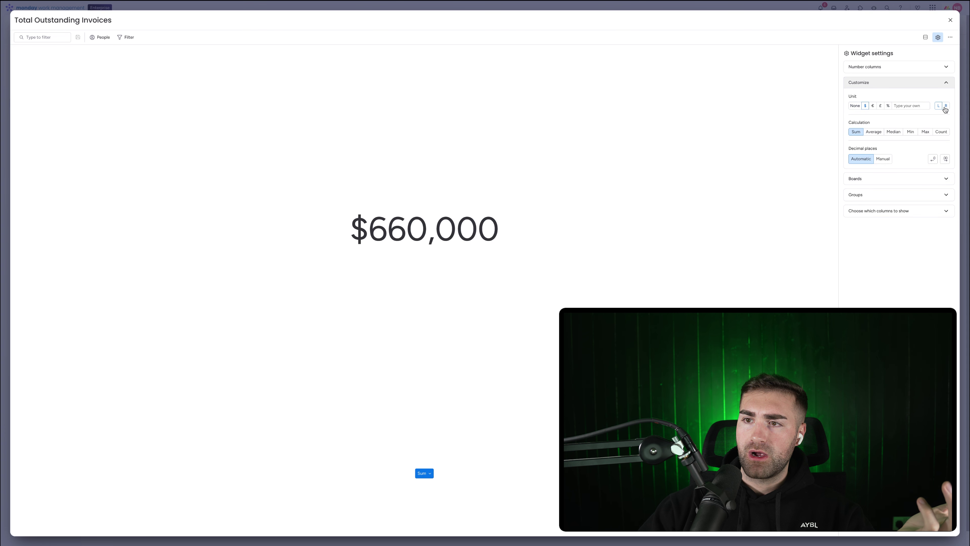
{"action": "left_click", "coordinate": [884, 160]}
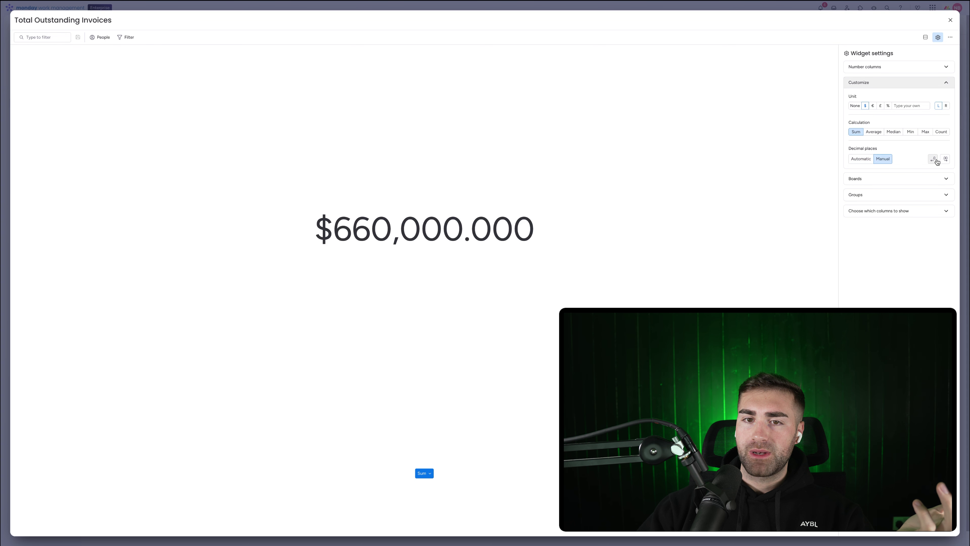
{"action": "left_click", "coordinate": [934, 160]}
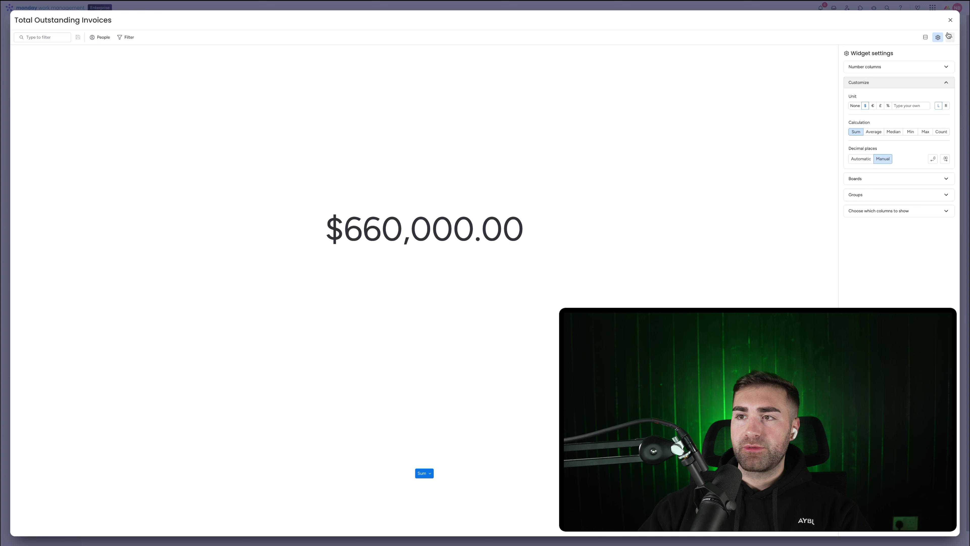
{"action": "left_click", "coordinate": [950, 21]}
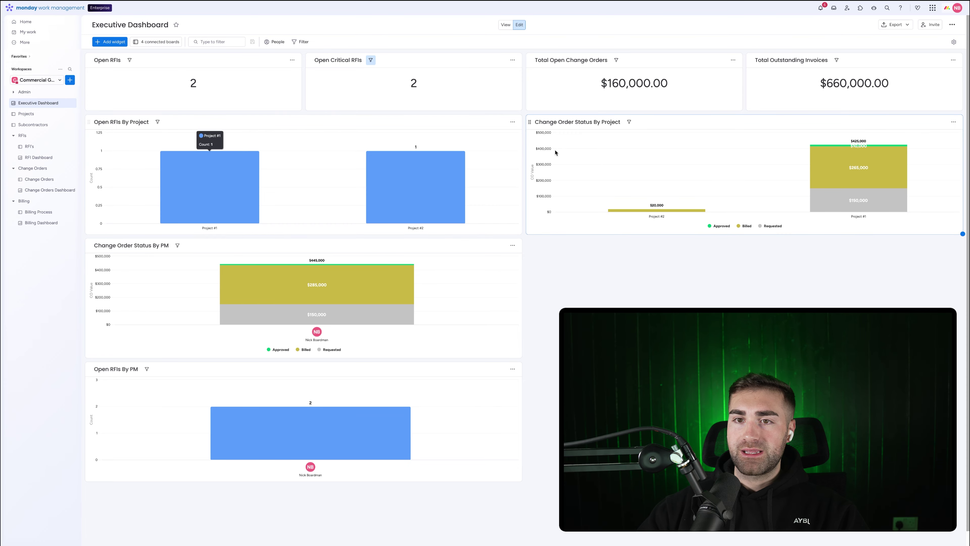
Add another Numbers widget and place it directly beneath Total Outstanding Invoices.
{"action": "left_click", "coordinate": [102, 42]}
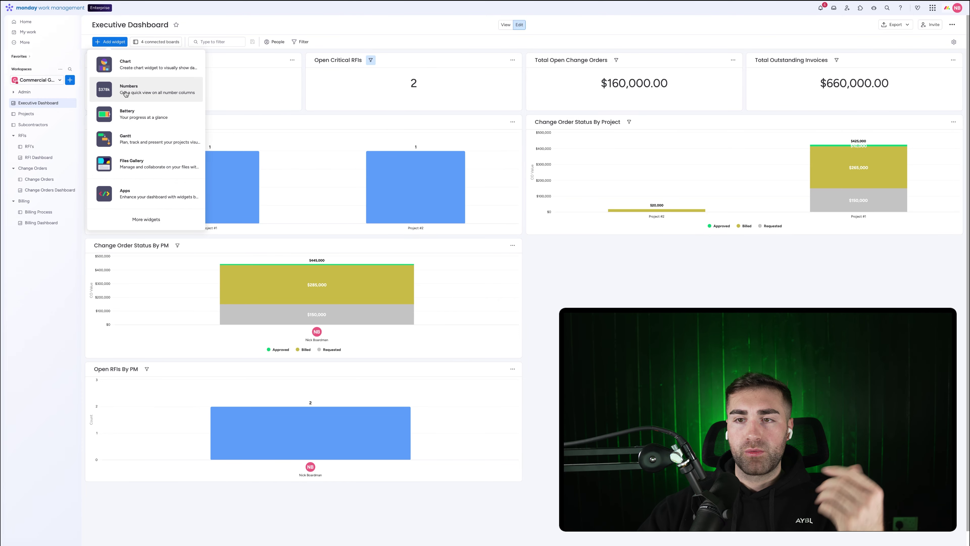
{"action": "left_click", "coordinate": [290, 138]}
{"action": "left_click_drag", "start_coordinate": [529, 226], "coordinate": [769, 111]}
{"action": "scroll", "coordinate": [768, 107], "scroll_direction": "up", "scroll_amount": 1}
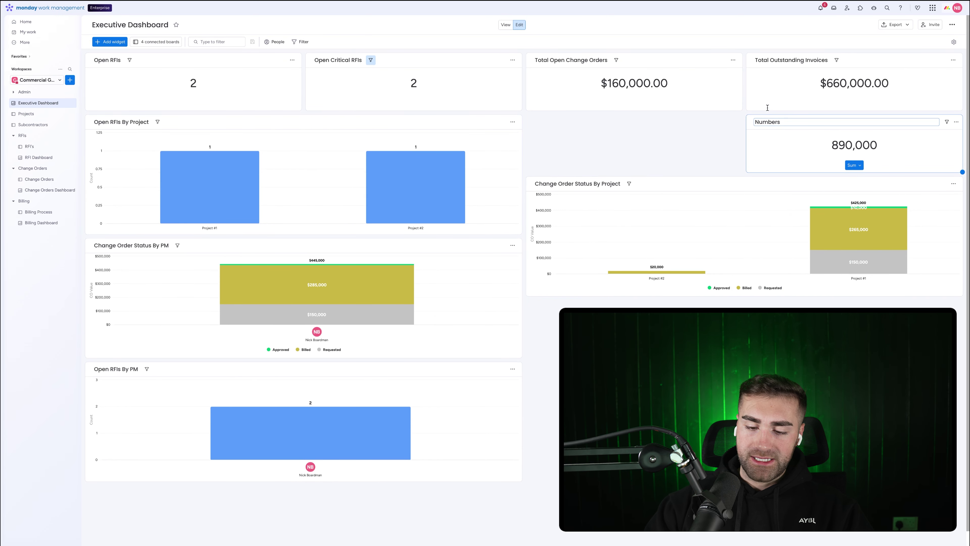
Name the new Numbers widget 90+ Days Overdue Amount.
{"action": "key", "text": "super+a"}
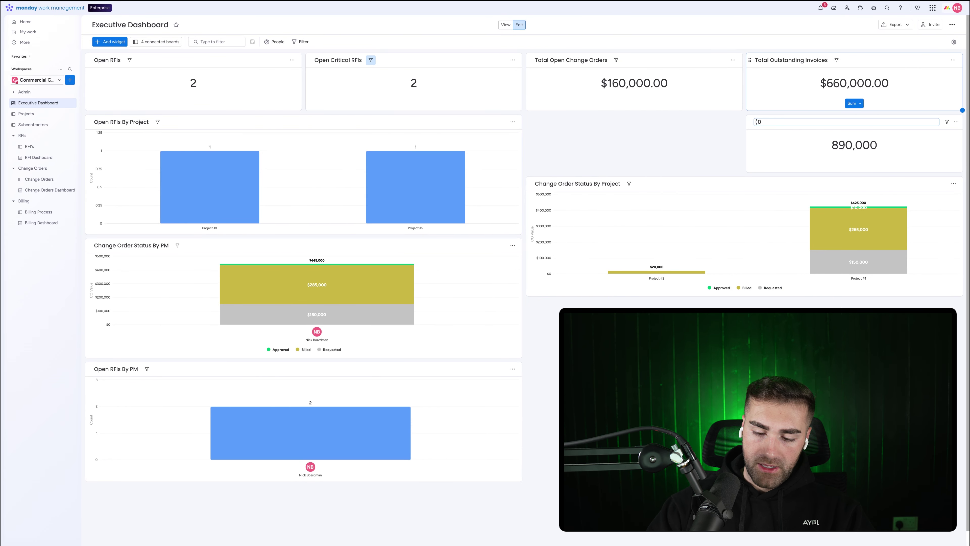
{"action": "type", "text": "90+ Days"}
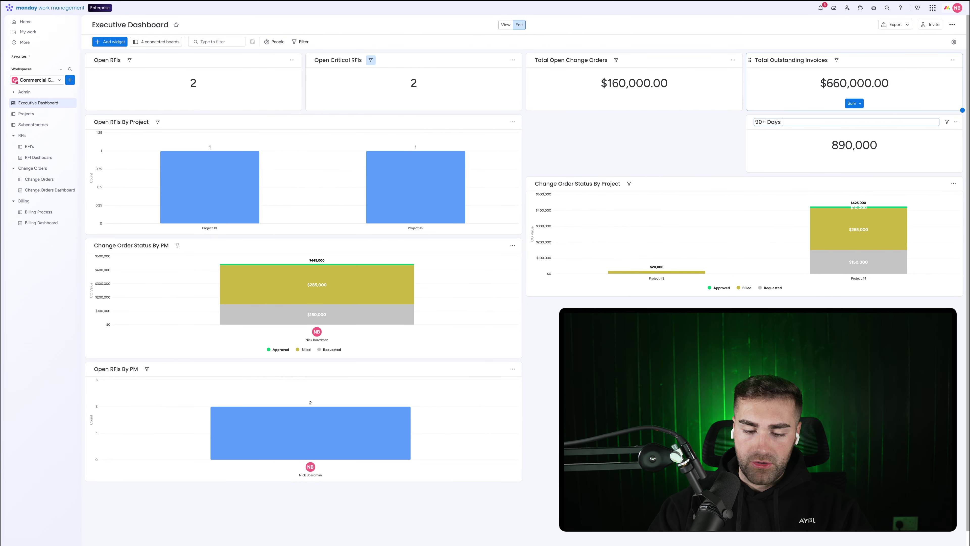
{"action": "type", "text": " Overdue Amount"}
{"action": "key", "text": "Return"}
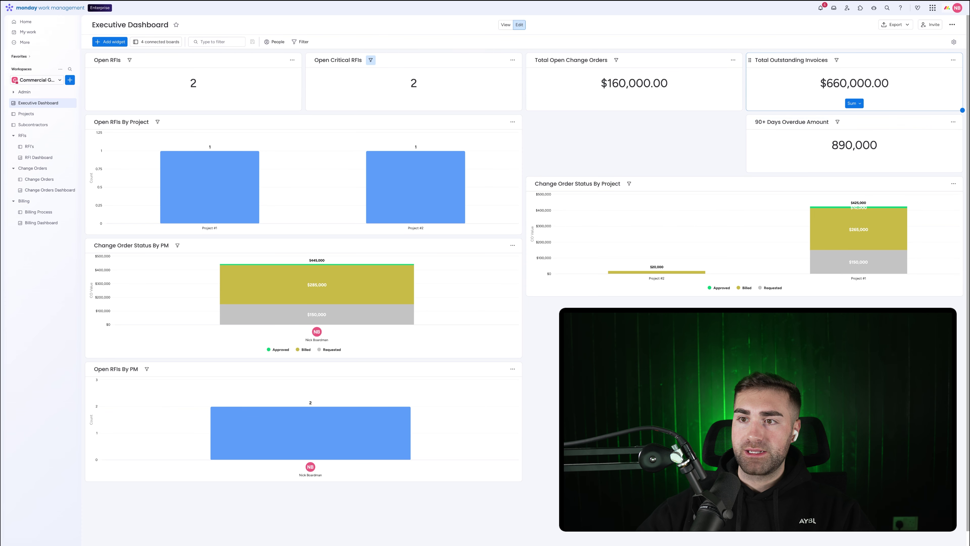
Limit the 90+ Days Overdue Amount widget to the Billing Process board by excluding Projects, RFI's and Change Orders.
{"action": "left_click", "coordinate": [953, 122]}
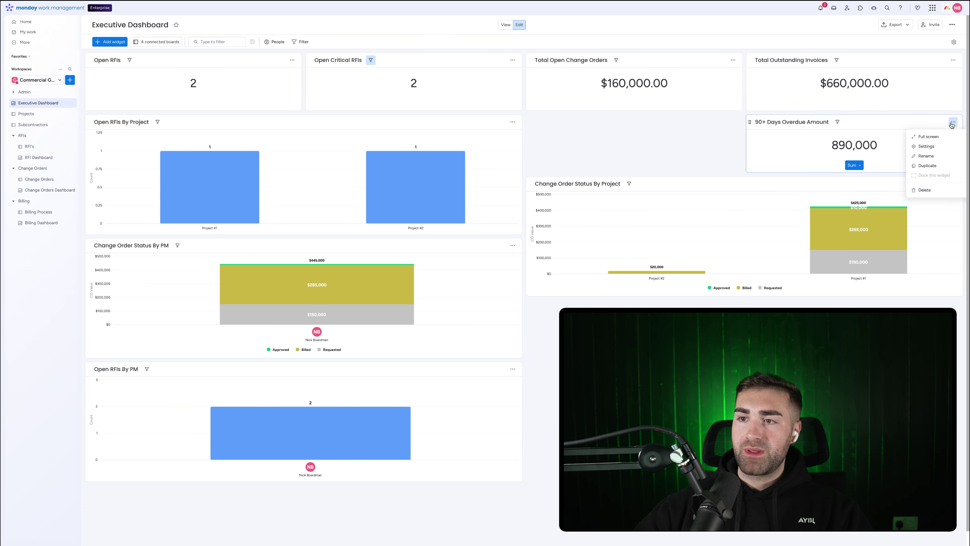
{"action": "left_click", "coordinate": [927, 147]}
{"action": "left_click", "coordinate": [888, 249]}
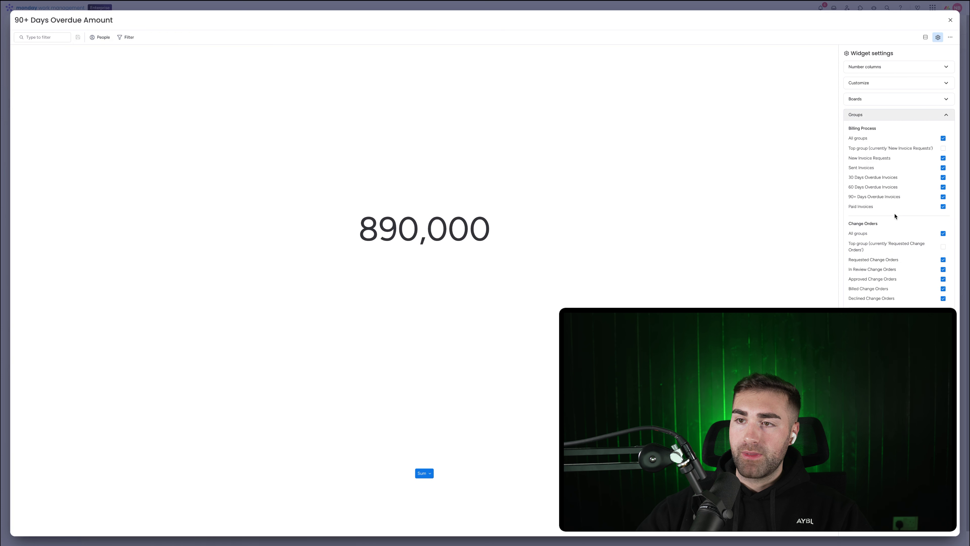
{"action": "left_click", "coordinate": [869, 116]}
{"action": "left_click", "coordinate": [858, 99]}
{"action": "left_click", "coordinate": [864, 172]}
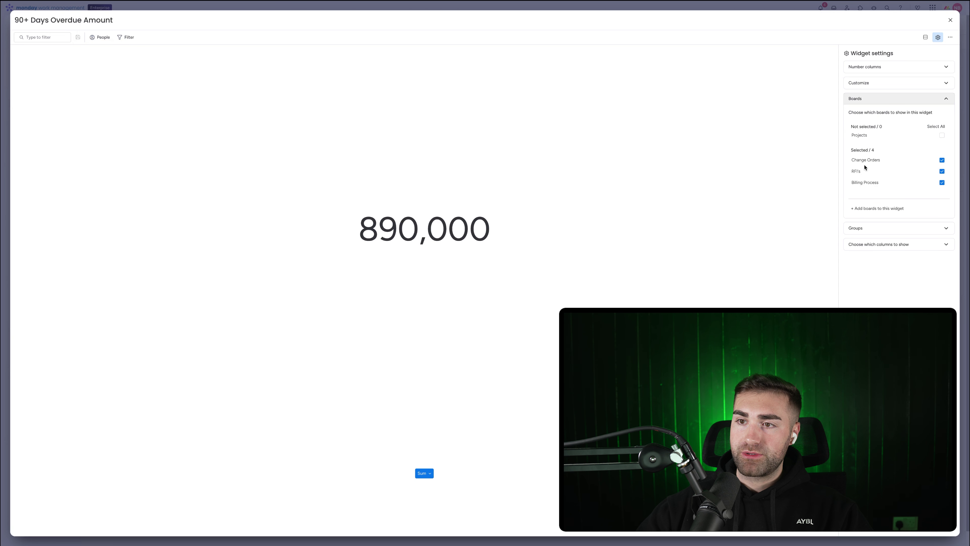
{"action": "left_click", "coordinate": [864, 171]}
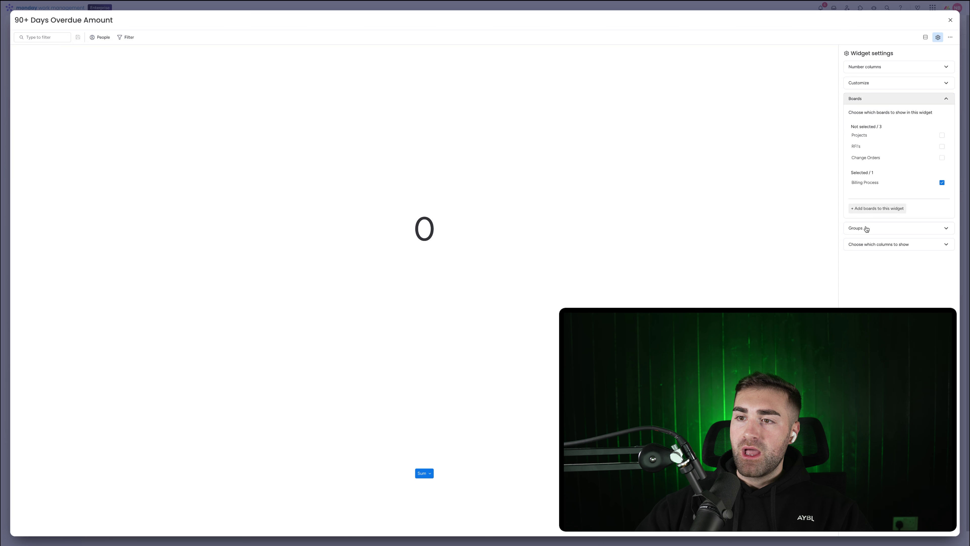
Restrict the 90+ Days Overdue Amount widget to the 90+ Days Overdue Invoices group only.
{"action": "left_click", "coordinate": [867, 228]}
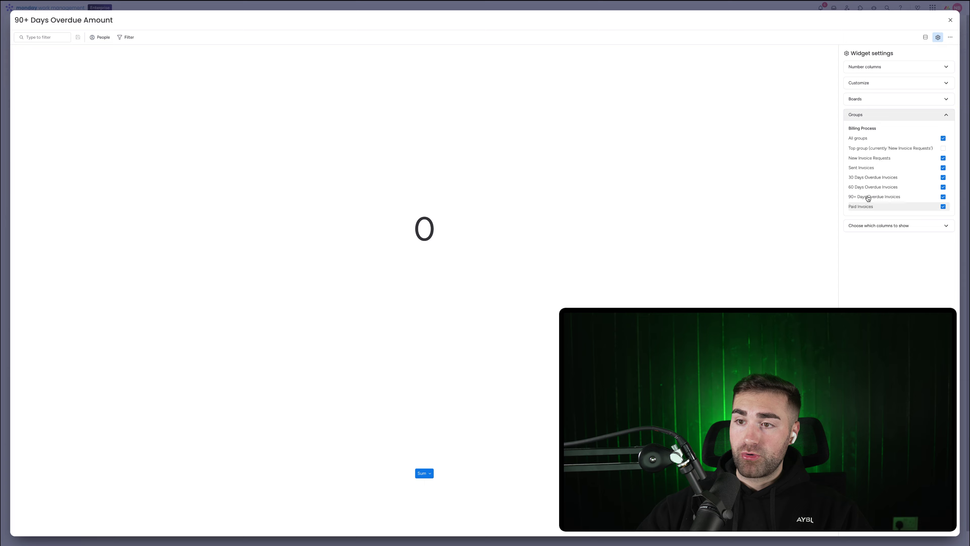
{"action": "left_click", "coordinate": [868, 207]}
{"action": "left_click", "coordinate": [866, 187]}
{"action": "left_click", "coordinate": [867, 177]}
{"action": "left_click", "coordinate": [866, 167]}
{"action": "left_click", "coordinate": [866, 158]}
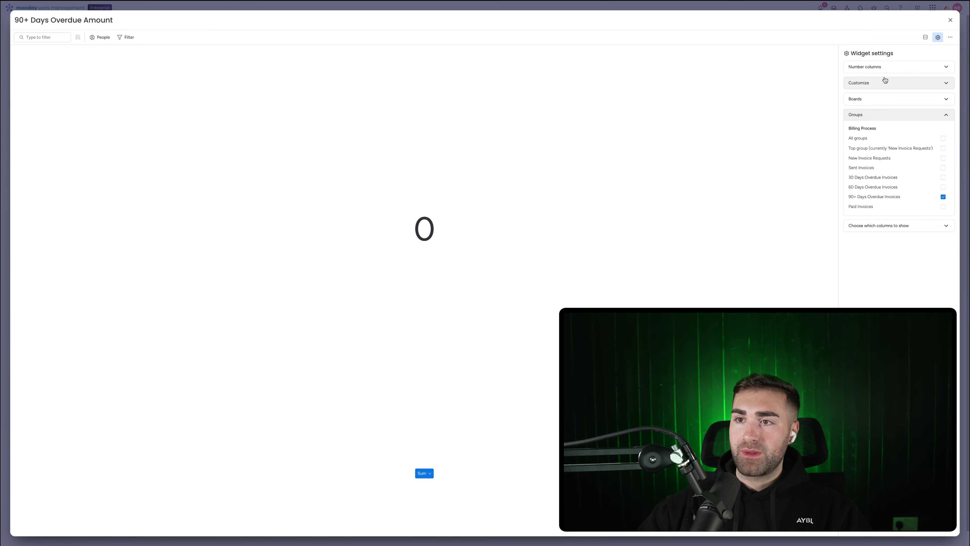
Choose the 90+ Days Overdue Amount columns one by one and include only Invoice Amount.
{"action": "left_click", "coordinate": [909, 68]}
{"action": "left_click", "coordinate": [930, 114]}
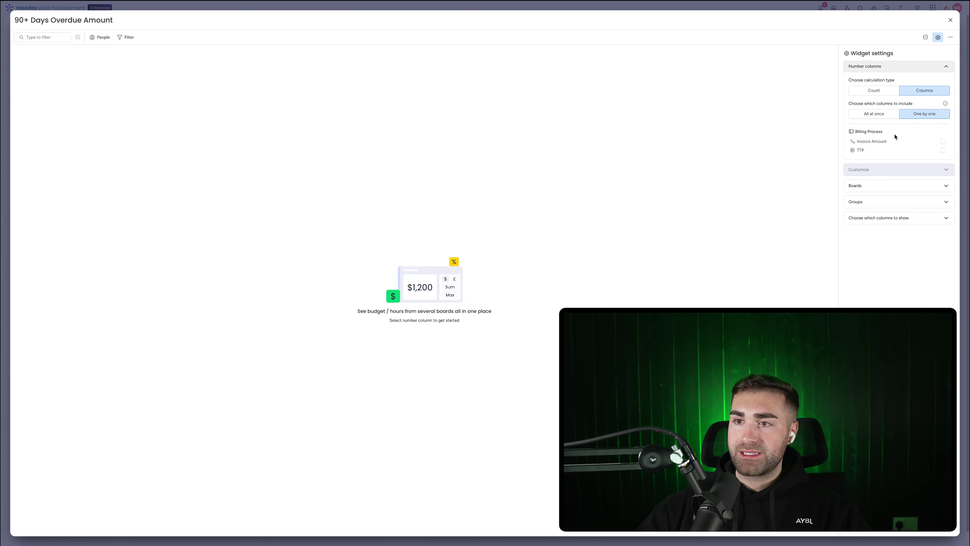
{"action": "left_click", "coordinate": [880, 141]}
Format the 90+ Days Overdue Amount number with the $ unit and two manual decimal places, and close the settings.
{"action": "left_click", "coordinate": [894, 168]}
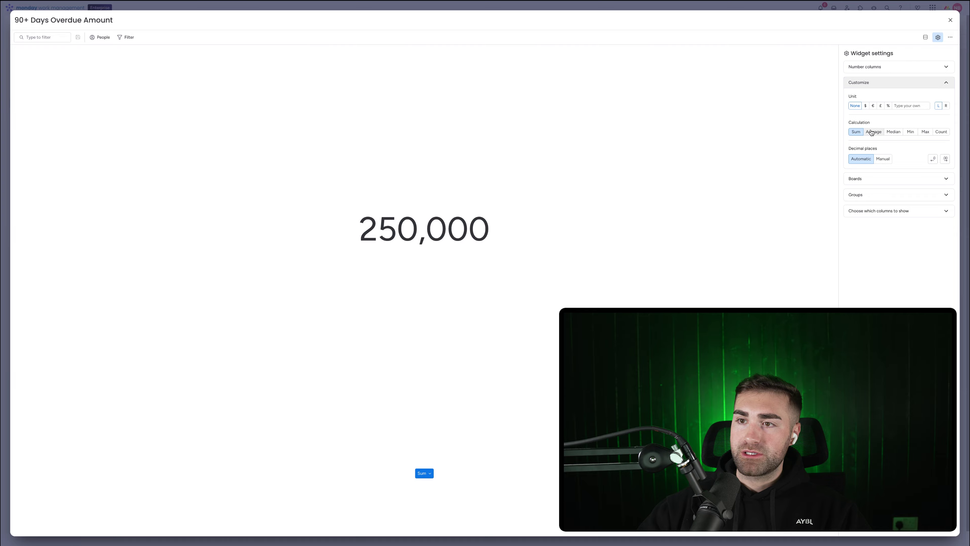
{"action": "left_click", "coordinate": [865, 106]}
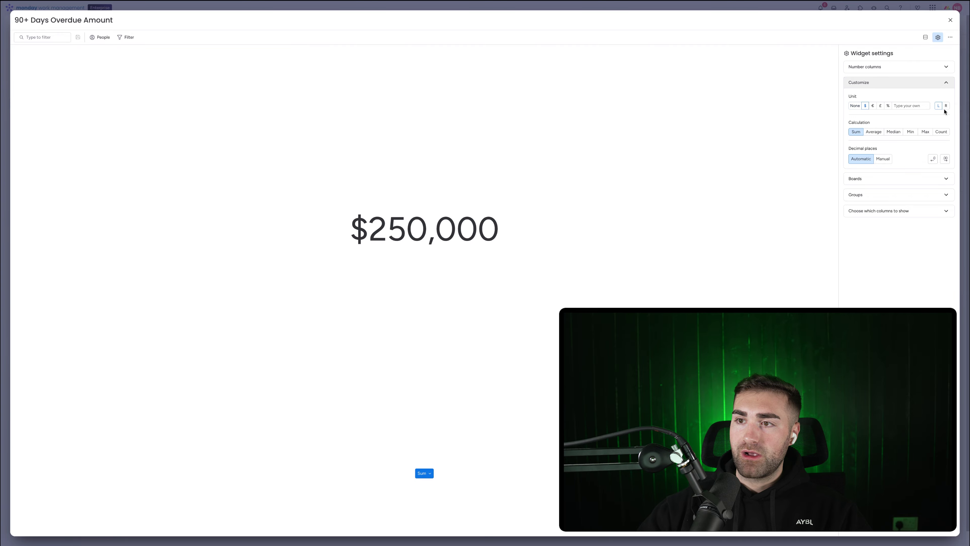
{"action": "left_click", "coordinate": [883, 160]}
{"action": "left_click", "coordinate": [934, 159]}
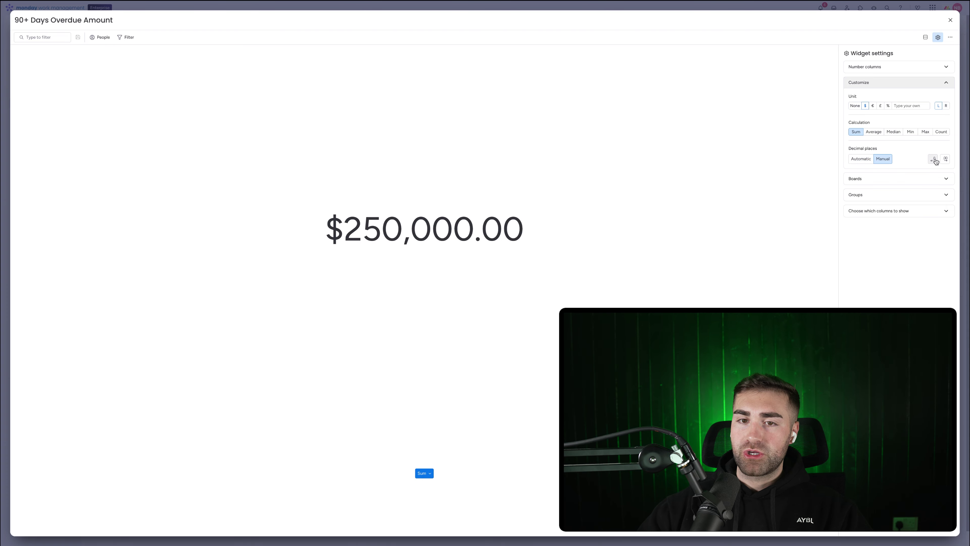
{"action": "left_click", "coordinate": [951, 21]}
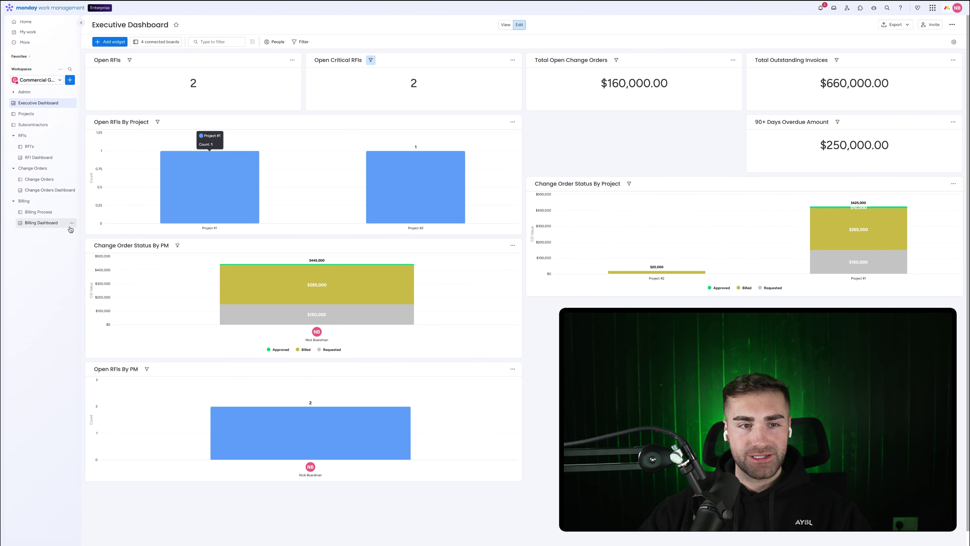
Compare the Cash Flow chart on the Billing Dashboard with the invoice due dates on the Billing Process board.
{"action": "left_click", "coordinate": [60, 226]}
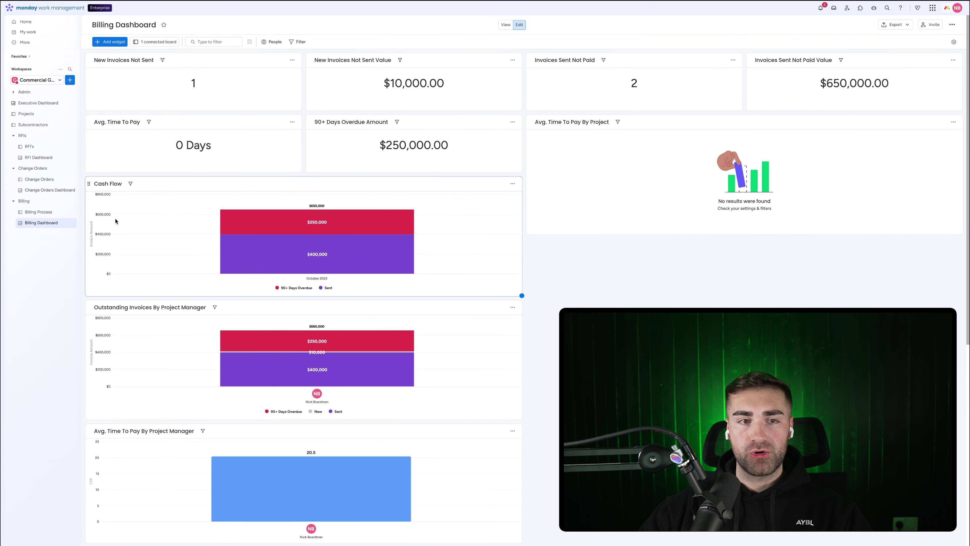
{"action": "left_click", "coordinate": [27, 212]}
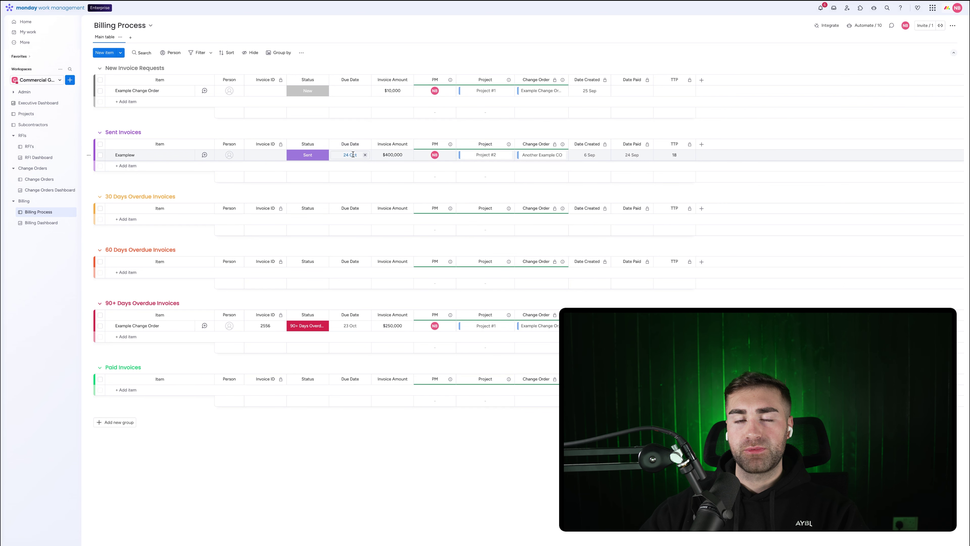
{"action": "left_click", "coordinate": [53, 223]}
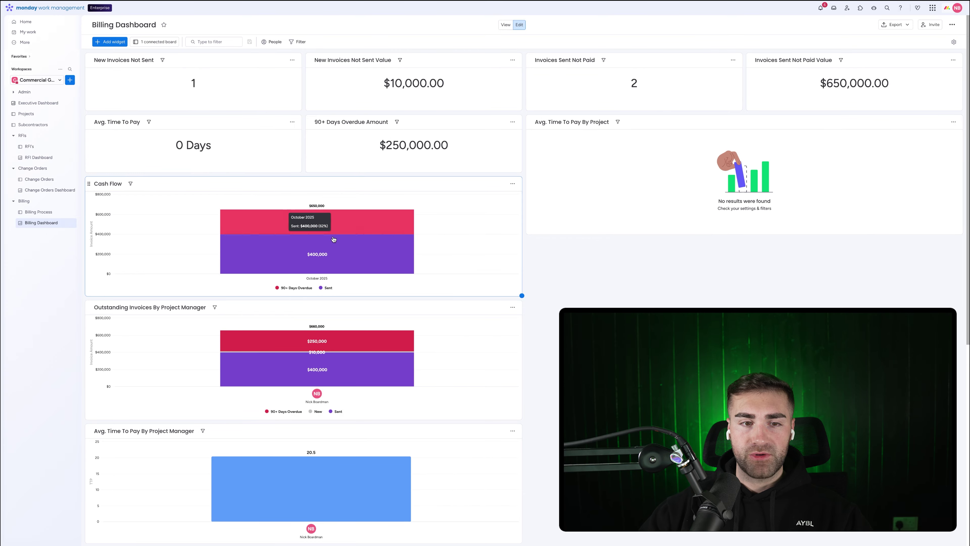
Add a chart widget to the Executive Dashboard, place it below Open RFIs By Project and name it Outstanding Invoices By Project.
{"action": "scroll", "coordinate": [334, 234], "scroll_direction": "down", "scroll_amount": 2}
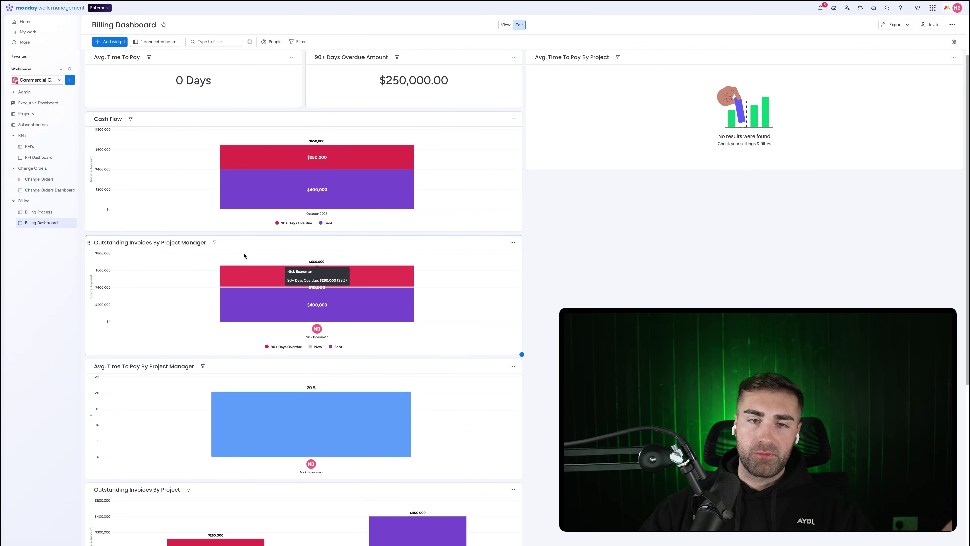
{"action": "scroll", "coordinate": [262, 180], "scroll_direction": "up", "scroll_amount": 2}
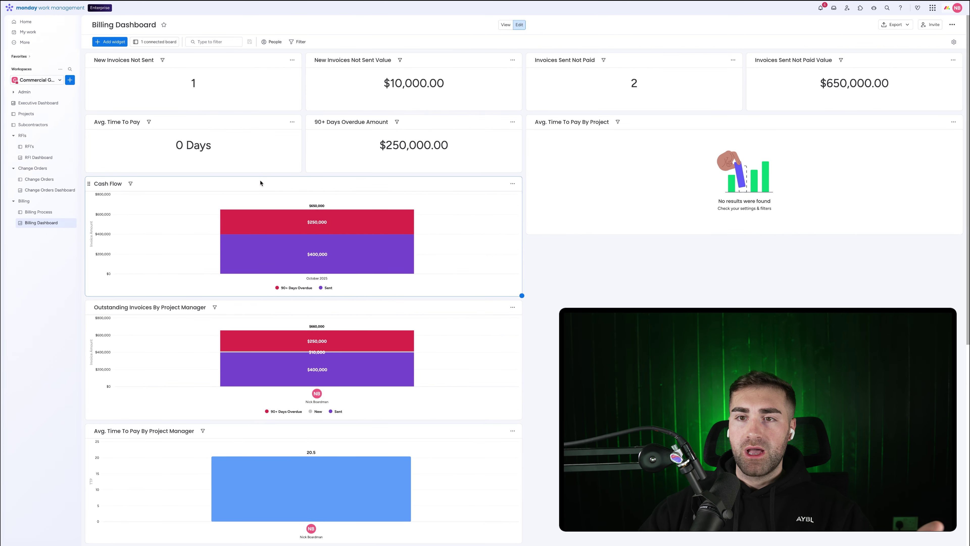
{"action": "scroll", "coordinate": [302, 226], "scroll_direction": "down", "scroll_amount": 2}
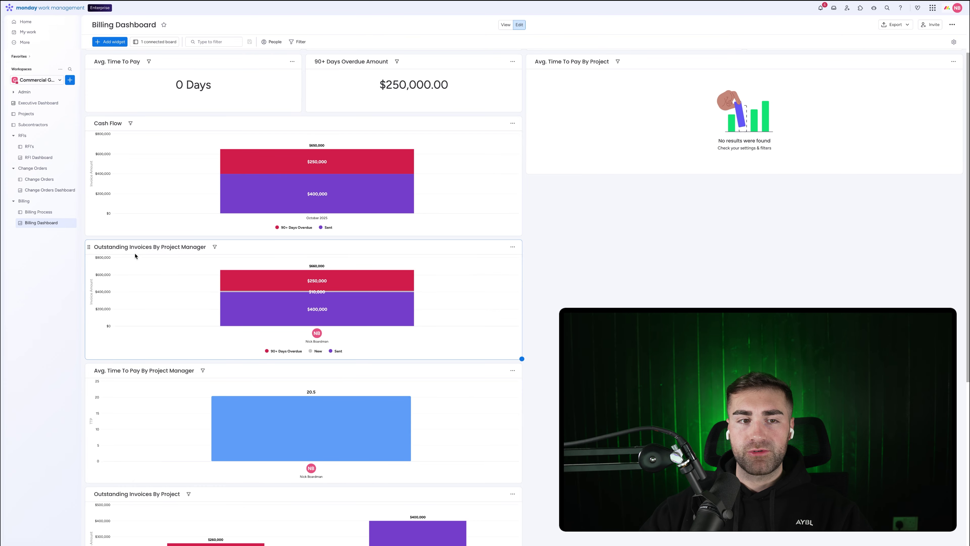
{"action": "scroll", "coordinate": [134, 264], "scroll_direction": "down", "scroll_amount": 6}
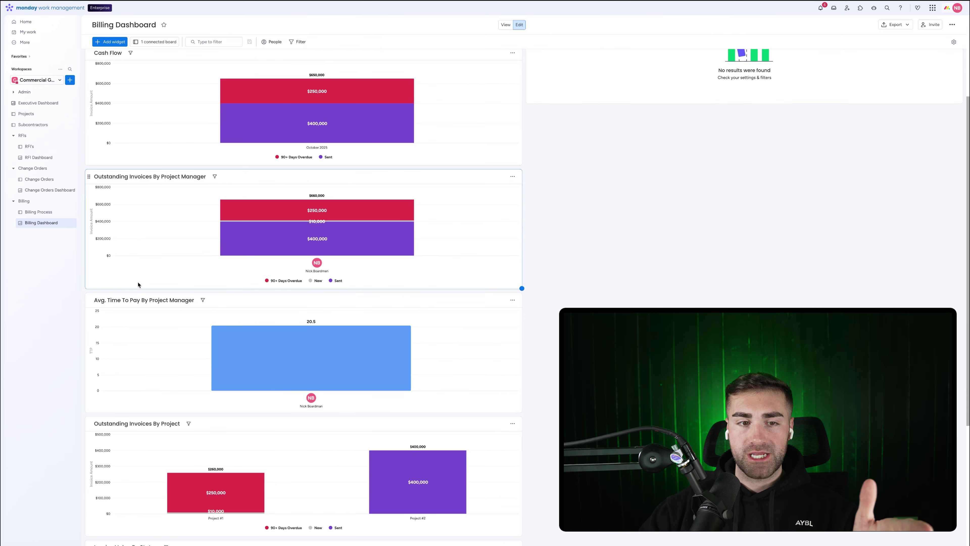
{"action": "scroll", "coordinate": [140, 286], "scroll_direction": "up", "scroll_amount": 10}
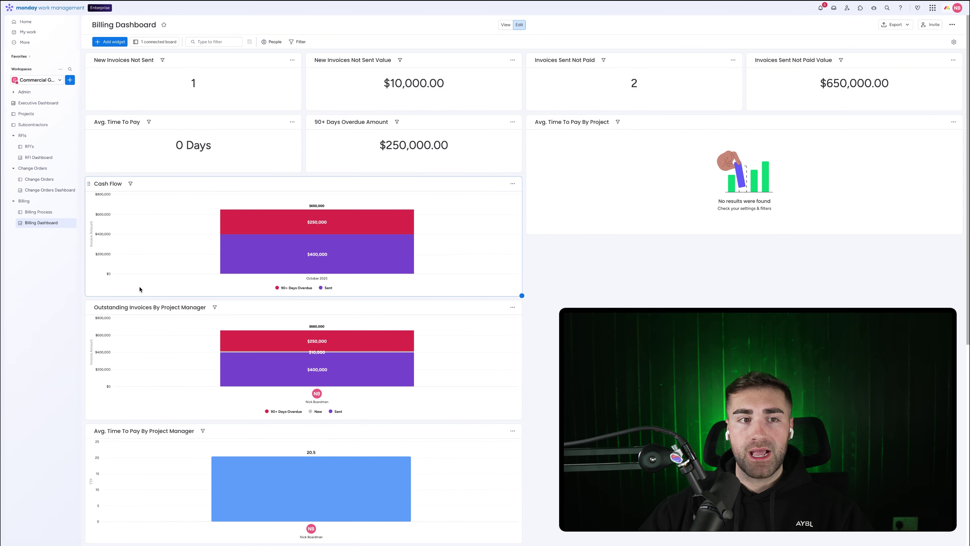
{"action": "left_click", "coordinate": [34, 106]}
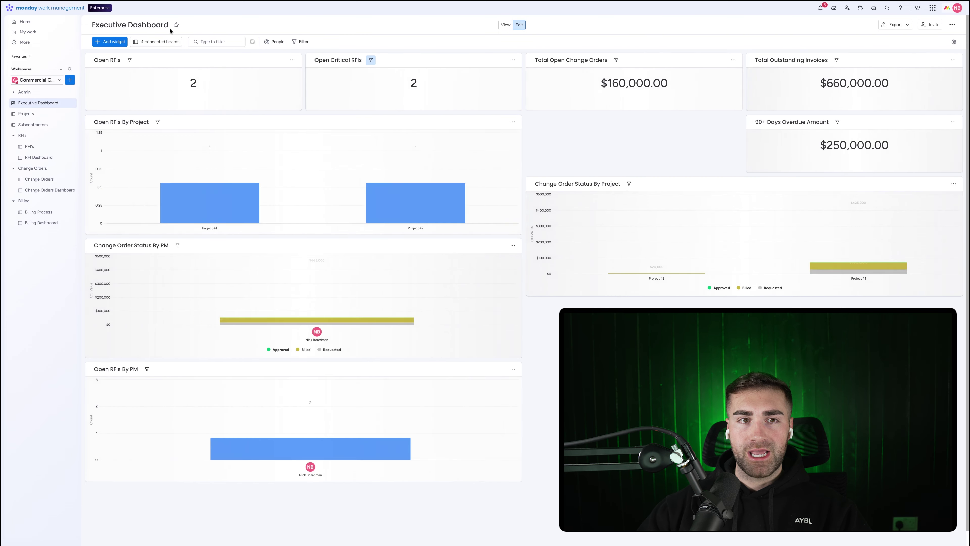
{"action": "left_click", "coordinate": [123, 43]}
{"action": "left_click", "coordinate": [130, 64]}
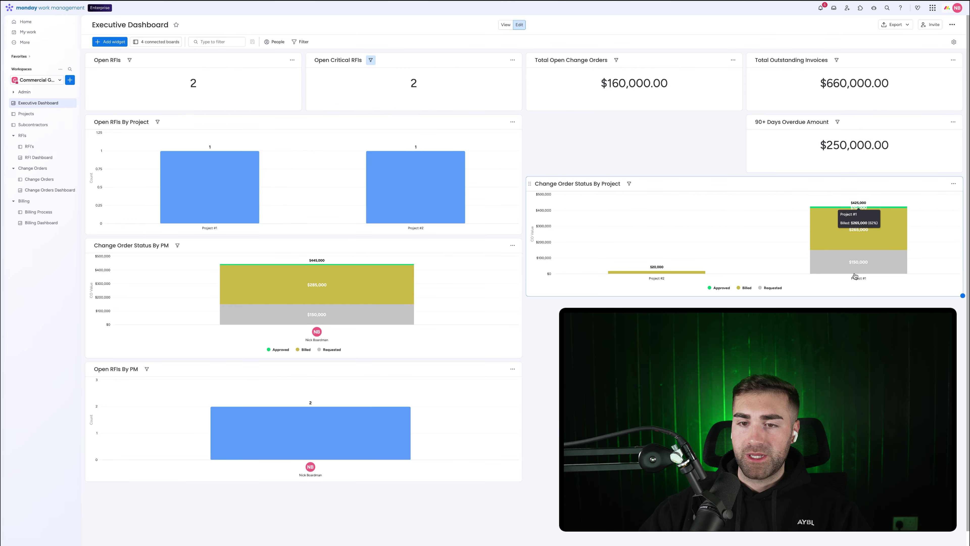
{"action": "left_click_drag", "start_coordinate": [530, 303], "coordinate": [89, 229]}
{"action": "left_click", "coordinate": [107, 228]}
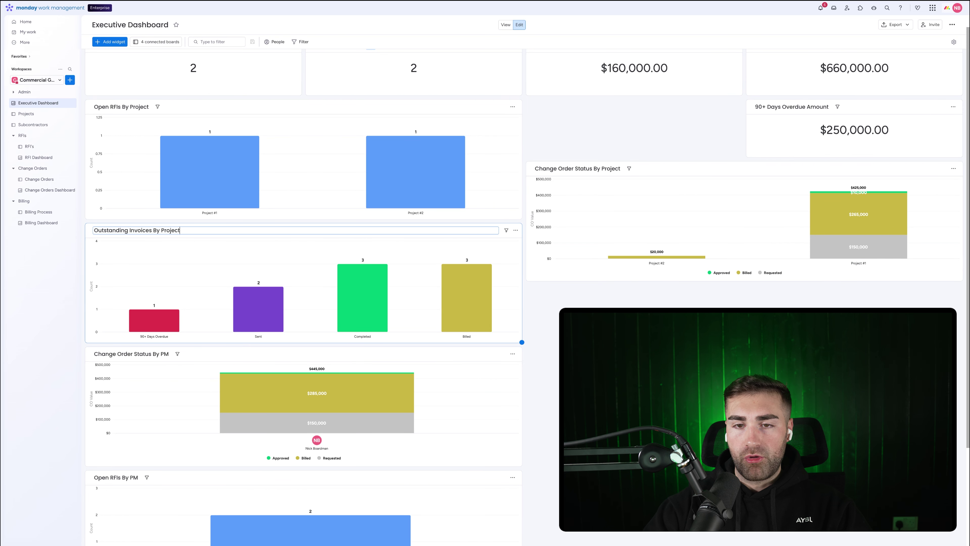
{"action": "key", "text": "Return"}
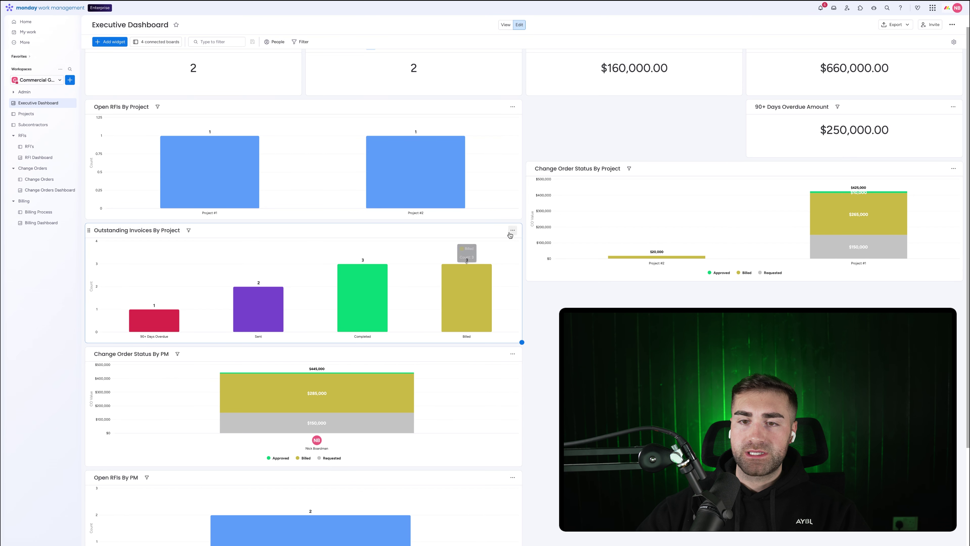
Limit the Outstanding Invoices By Project chart to the Billing Process board by excluding Projects, RFI's and Change Orders.
{"action": "left_click", "coordinate": [512, 230]}
{"action": "left_click", "coordinate": [552, 258]}
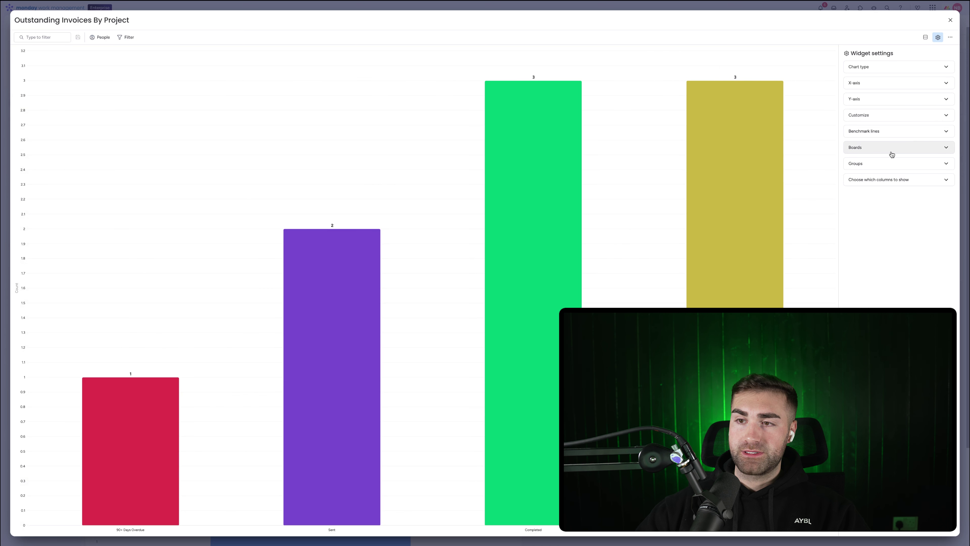
{"action": "left_click", "coordinate": [882, 149]}
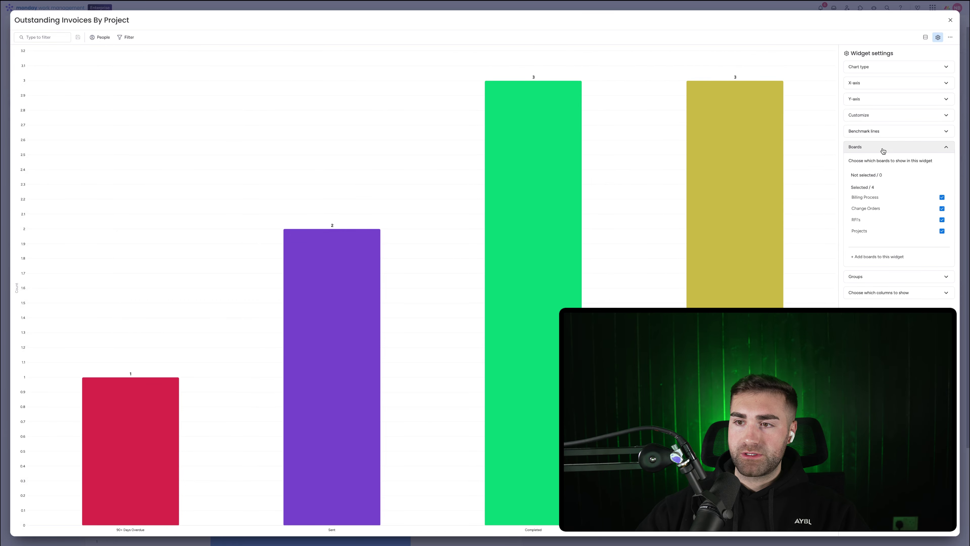
{"action": "left_click", "coordinate": [882, 149]}
{"action": "left_click", "coordinate": [869, 164]}
{"action": "left_click", "coordinate": [873, 164]}
{"action": "left_click", "coordinate": [868, 149]}
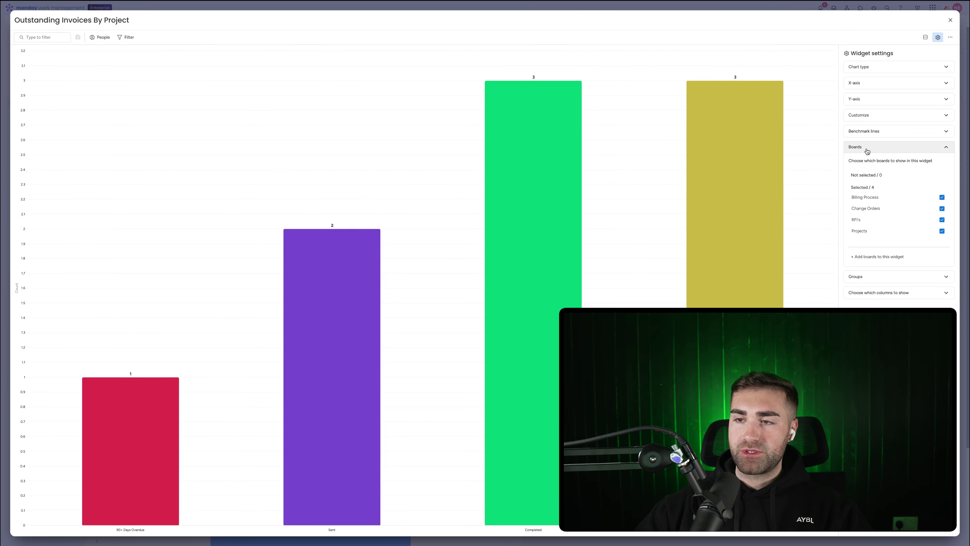
{"action": "left_click", "coordinate": [863, 231]}
{"action": "left_click", "coordinate": [863, 231]}
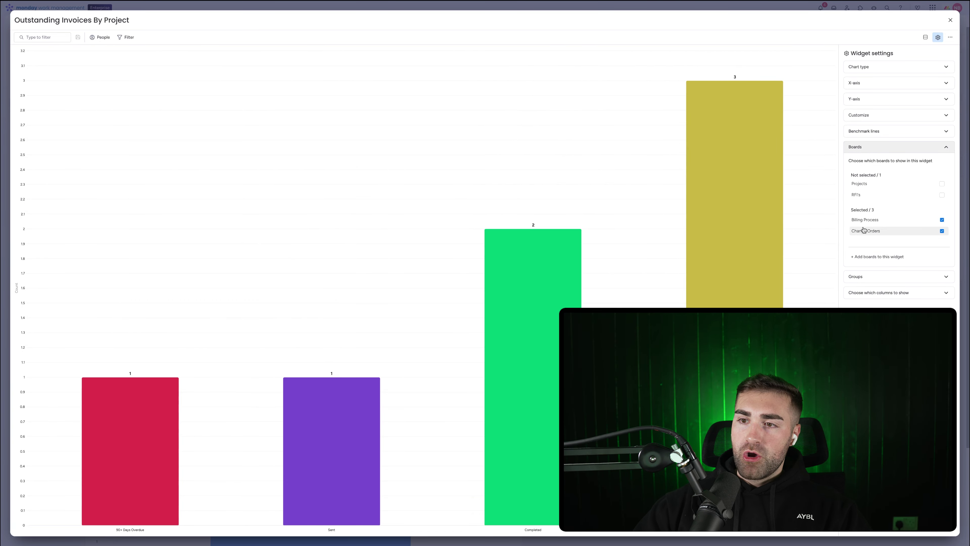
{"action": "left_click", "coordinate": [862, 232]}
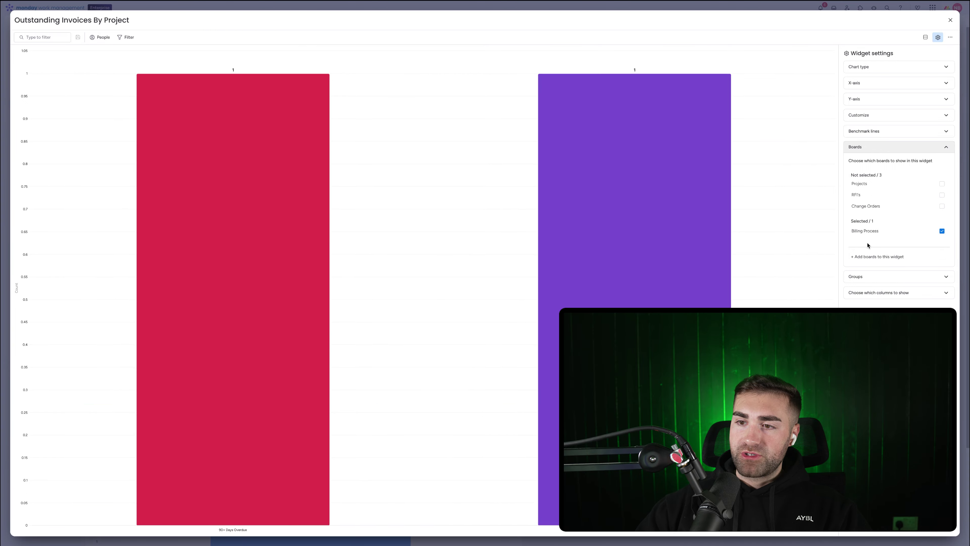
{"action": "left_click", "coordinate": [866, 276]}
Choose the X-axis columns of the Outstanding Invoices By Project chart one by one and use Billing Process's Project column.
{"action": "left_click", "coordinate": [906, 85]}
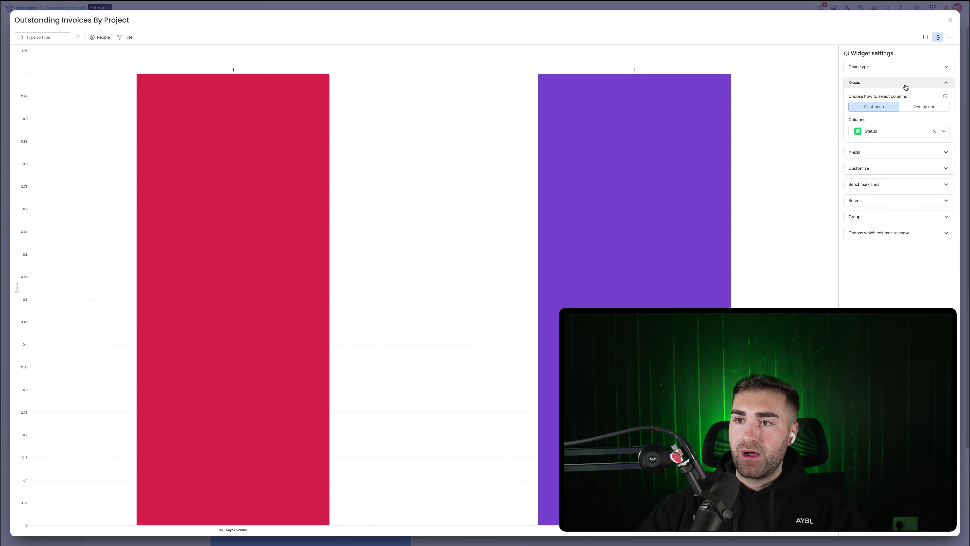
{"action": "left_click", "coordinate": [919, 108]}
{"action": "left_click", "coordinate": [896, 123]}
{"action": "type", "text": "project"}
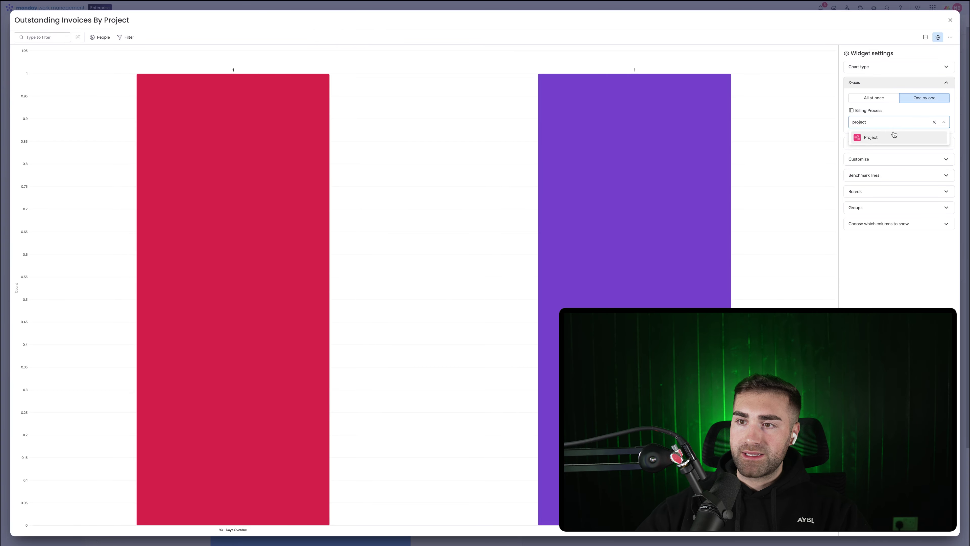
{"action": "left_click", "coordinate": [894, 137]}
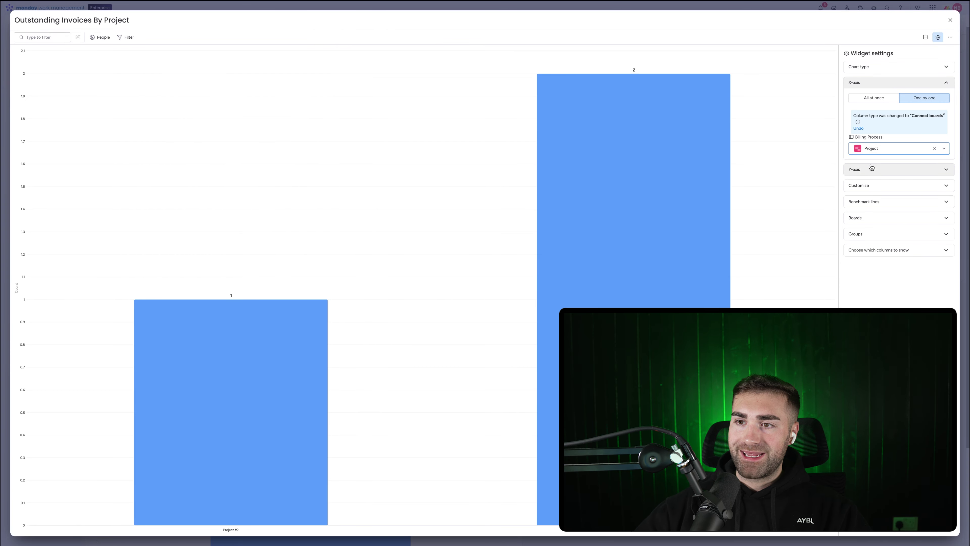
Choose the Y-axis columns one by one, include only Invoice Amount instead of Count items, and close the chart's settings.
{"action": "left_click", "coordinate": [882, 168]}
{"action": "left_click", "coordinate": [923, 123]}
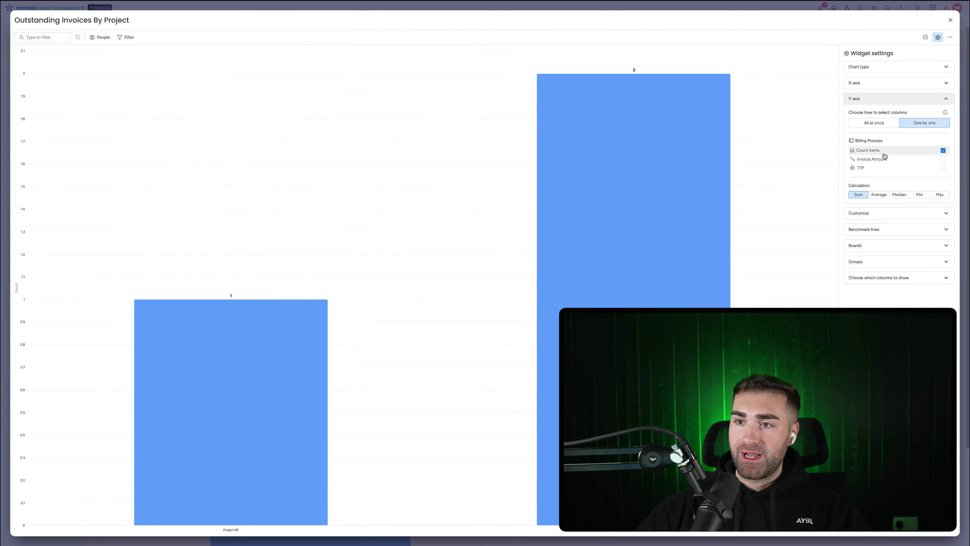
{"action": "left_click", "coordinate": [879, 158]}
{"action": "left_click", "coordinate": [879, 152]}
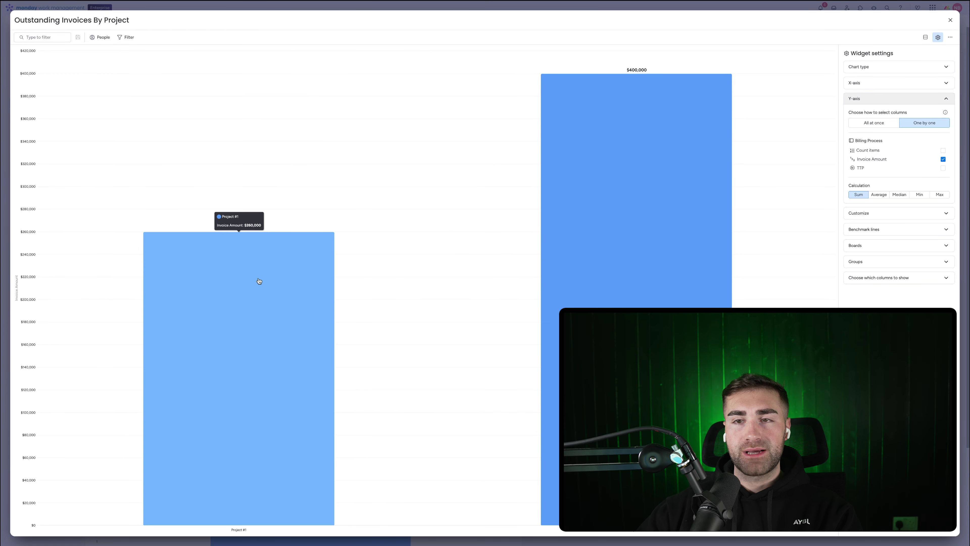
{"action": "left_click", "coordinate": [951, 20]}
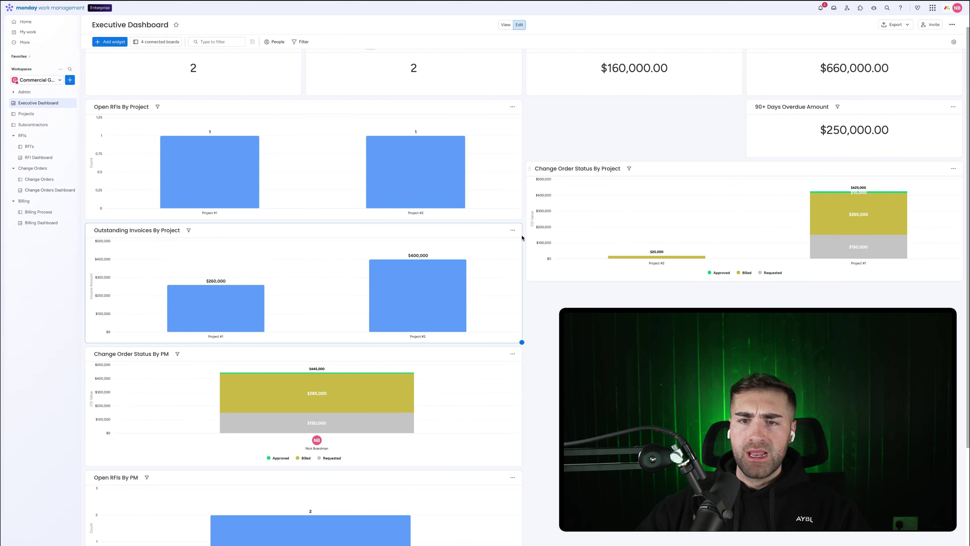
Duplicate the Outstanding Invoices By Project chart, place the copy directly beneath the original and rename it Outstanding Invoices By PM.
{"action": "left_click", "coordinate": [512, 230]}
{"action": "left_click", "coordinate": [529, 275]}
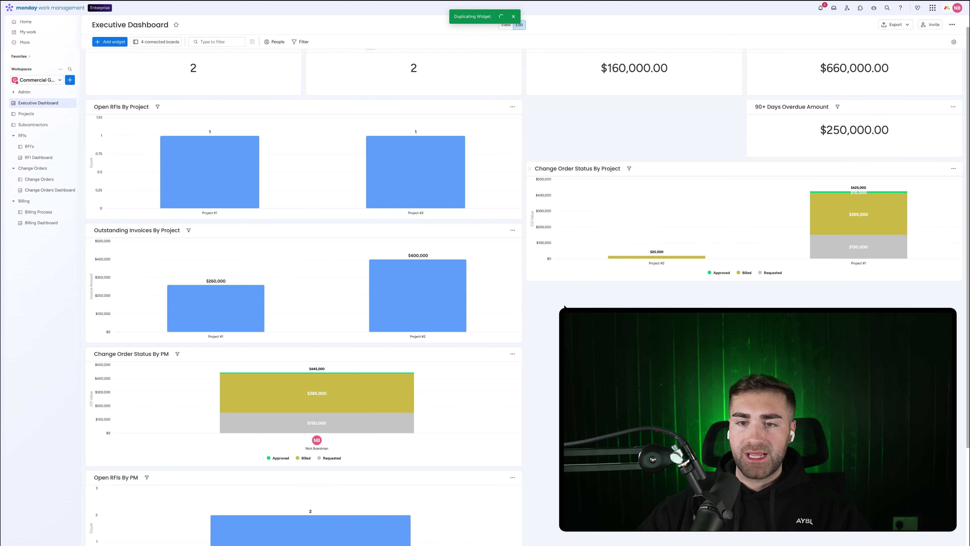
{"action": "scroll", "coordinate": [561, 282], "scroll_direction": "down", "scroll_amount": 3}
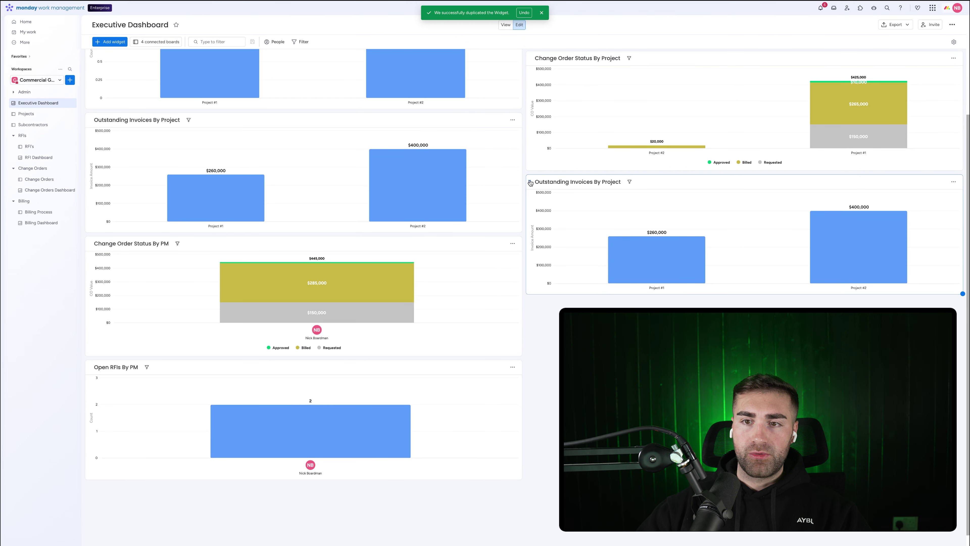
{"action": "left_click_drag", "start_coordinate": [556, 170], "coordinate": [145, 253]}
{"action": "left_click", "coordinate": [161, 244]}
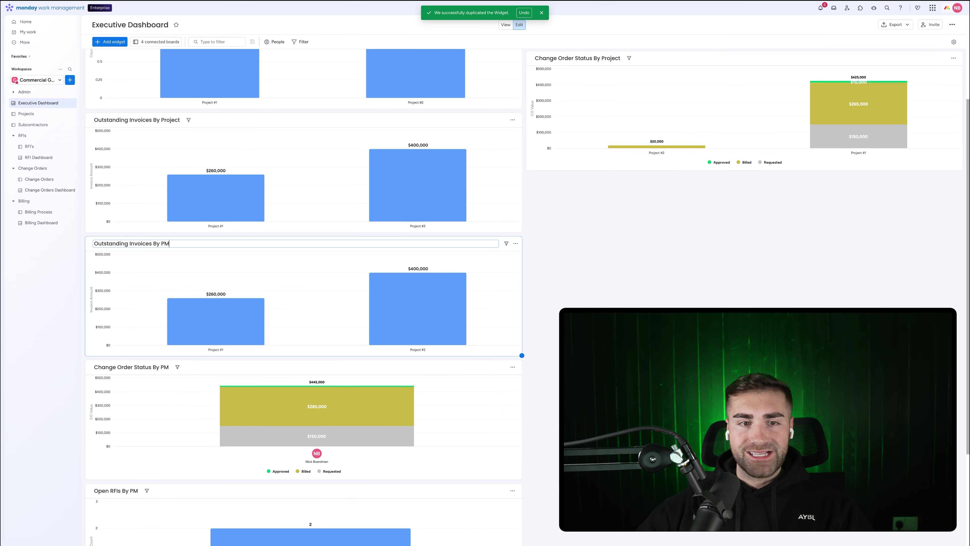
{"action": "type", "text": "PM"}
{"action": "left_click", "coordinate": [535, 253]}
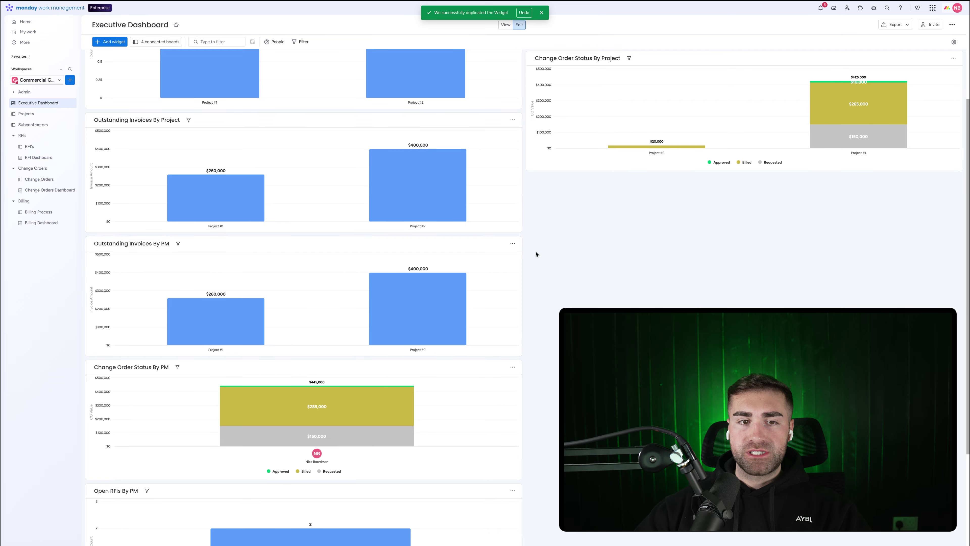
Set the X-axis of the Outstanding Invoices By PM chart to the PM column and close its settings.
{"action": "left_click", "coordinate": [514, 244]}
{"action": "left_click", "coordinate": [529, 269]}
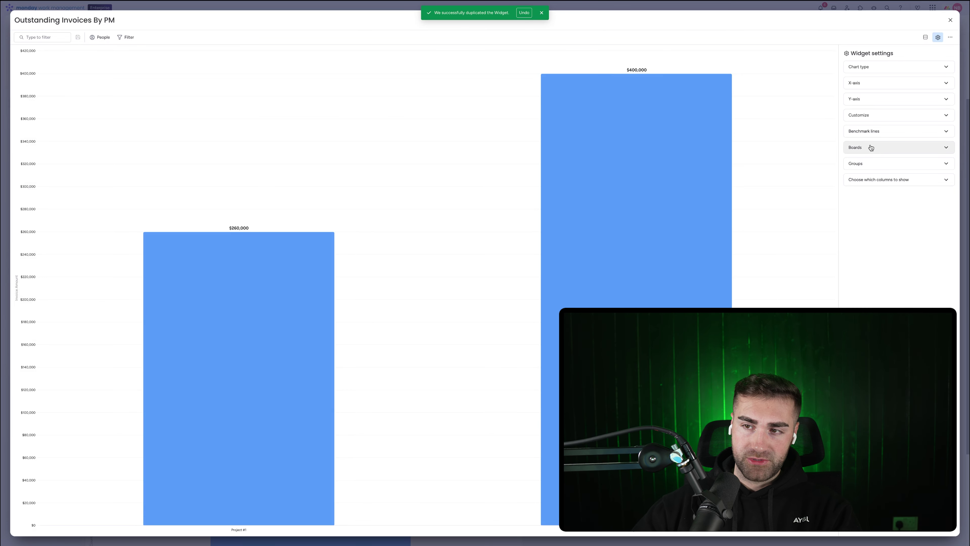
{"action": "left_click", "coordinate": [851, 78]}
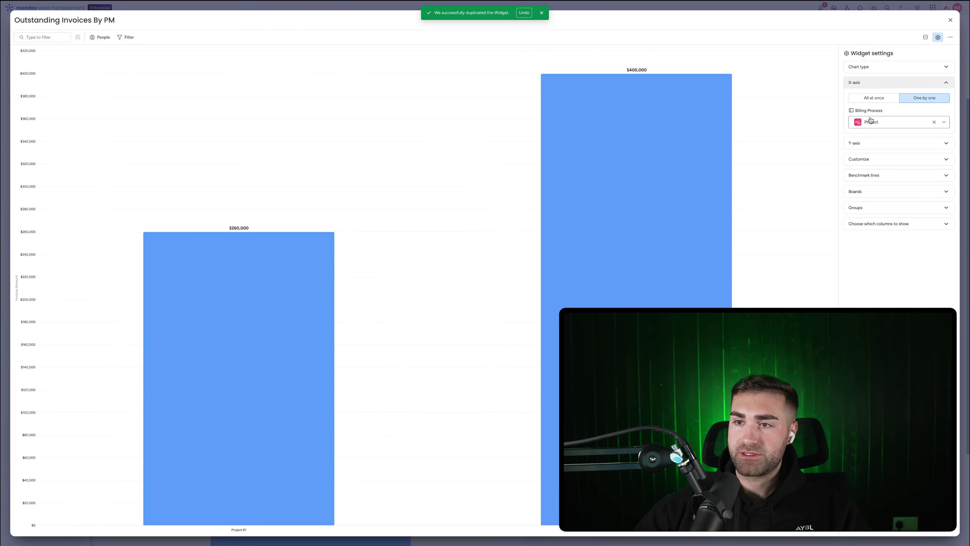
{"action": "left_click", "coordinate": [893, 122]}
{"action": "left_click", "coordinate": [875, 191]}
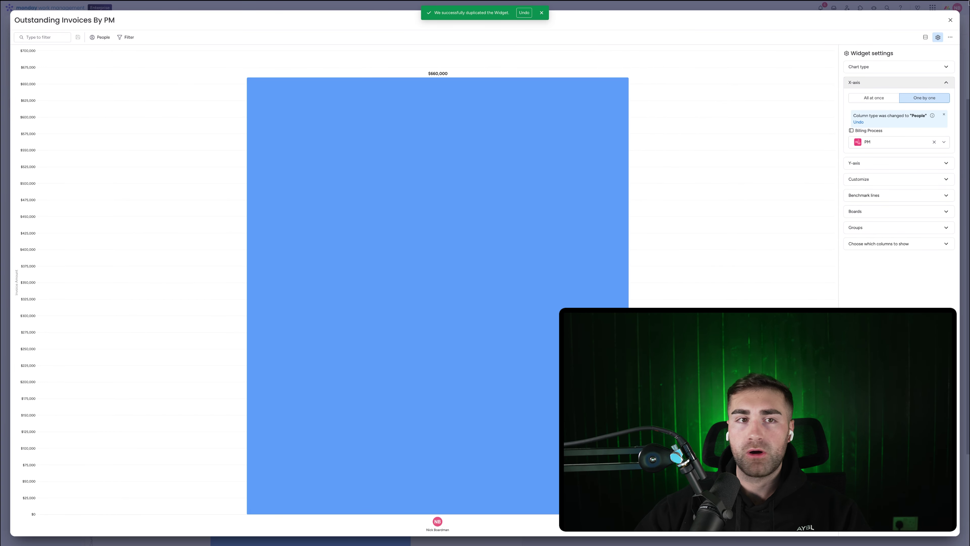
{"action": "left_click", "coordinate": [951, 20]}
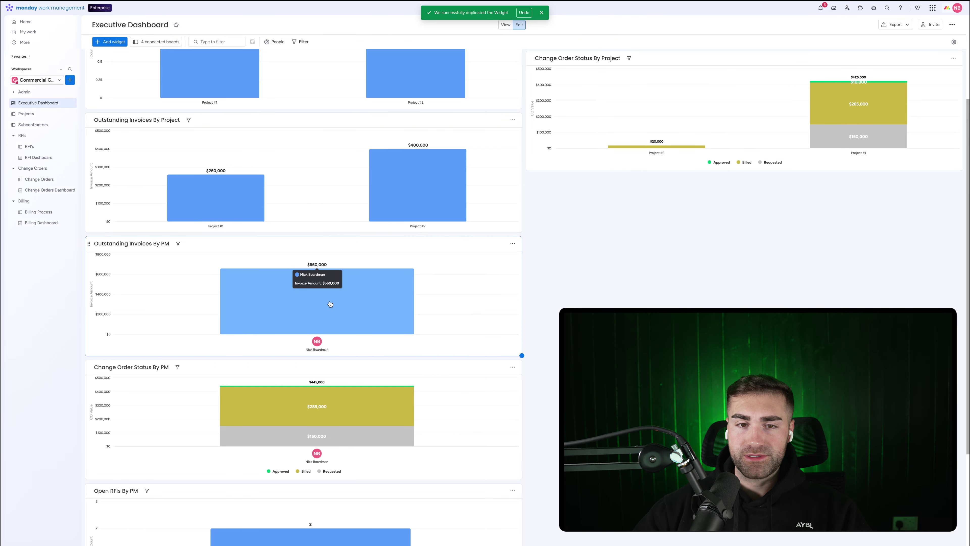
Move the Outstanding Invoices By PM chart beneath Change Order Status By Project and review the Executive Dashboard layout.
{"action": "scroll", "coordinate": [329, 297], "scroll_direction": "down", "scroll_amount": 3}
{"action": "scroll", "coordinate": [315, 297], "scroll_direction": "up", "scroll_amount": 7}
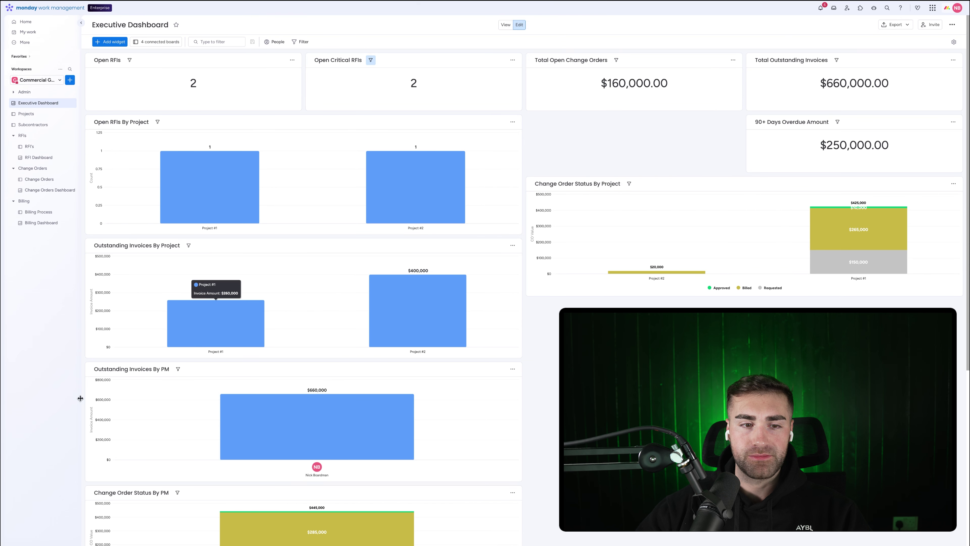
{"action": "left_click_drag", "start_coordinate": [90, 370], "coordinate": [536, 308]}
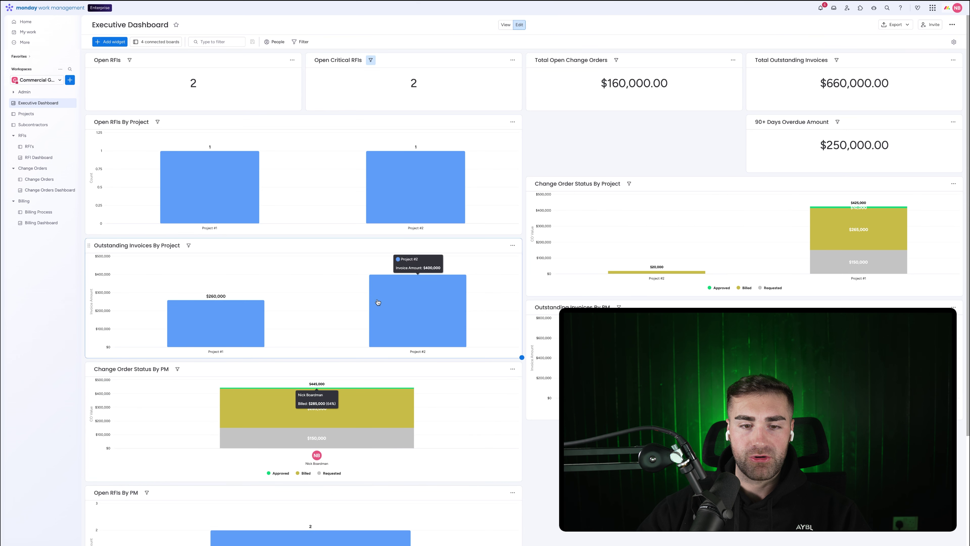
{"action": "scroll", "coordinate": [378, 302], "scroll_direction": "down", "scroll_amount": 3}
{"action": "scroll", "coordinate": [413, 230], "scroll_direction": "up", "scroll_amount": 3}
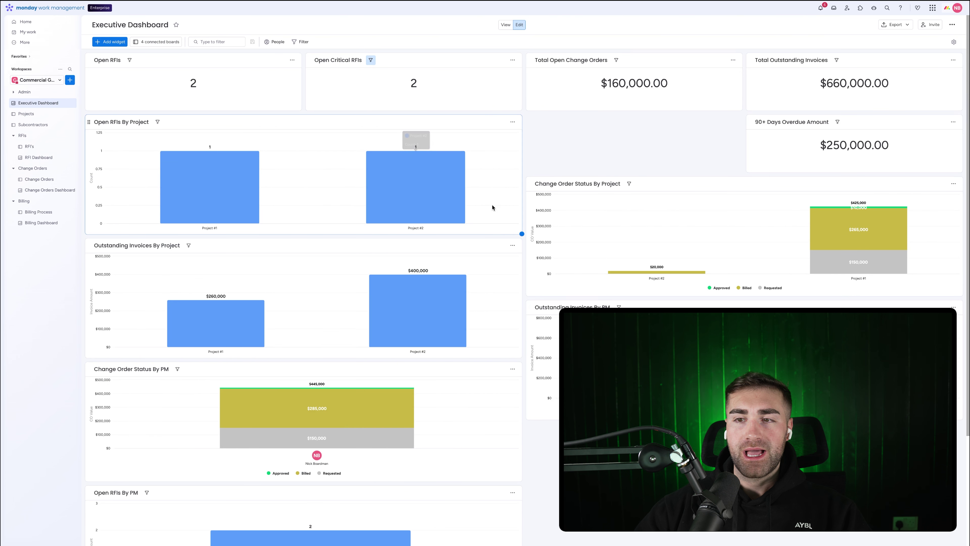
{"action": "scroll", "coordinate": [481, 211], "scroll_direction": "down", "scroll_amount": 3}
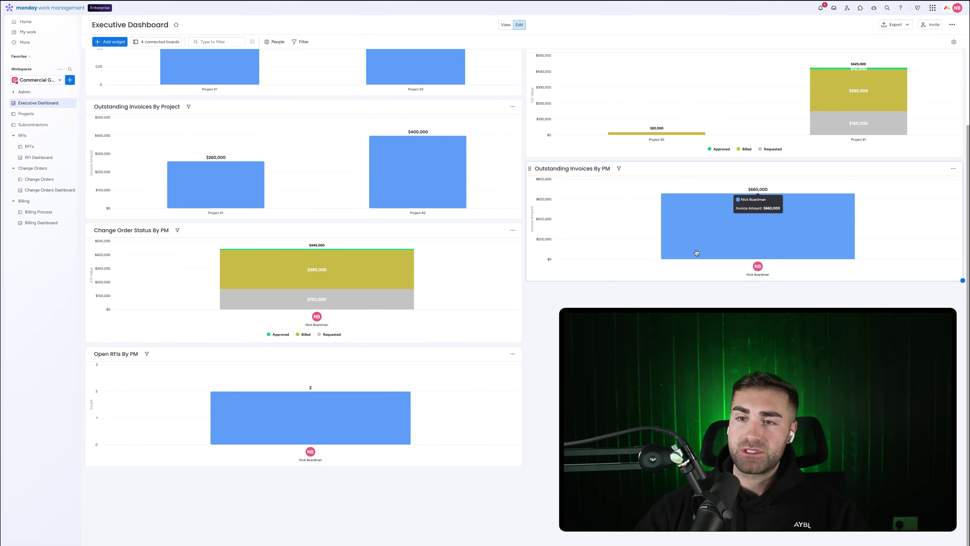
{"action": "scroll", "coordinate": [695, 252], "scroll_direction": "up", "scroll_amount": 3}
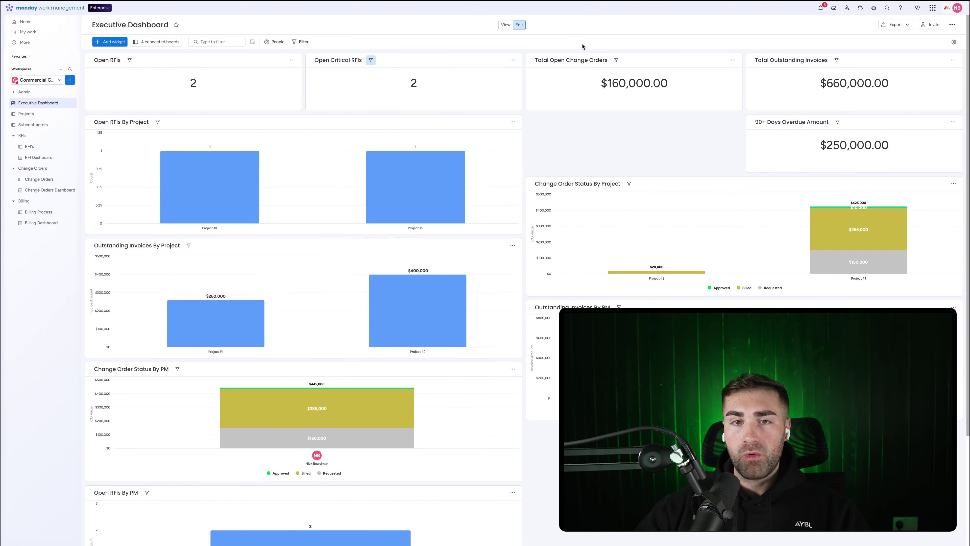
Review the RFI, Change Orders and Billing dashboards for further metrics and return to the Executive Dashboard.
{"action": "left_click", "coordinate": [37, 157]}
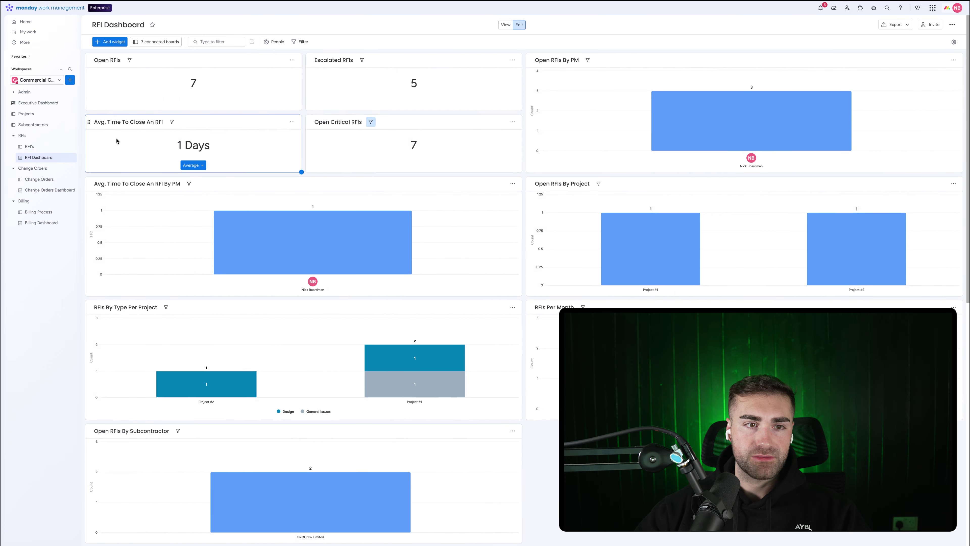
{"action": "left_click", "coordinate": [30, 192]}
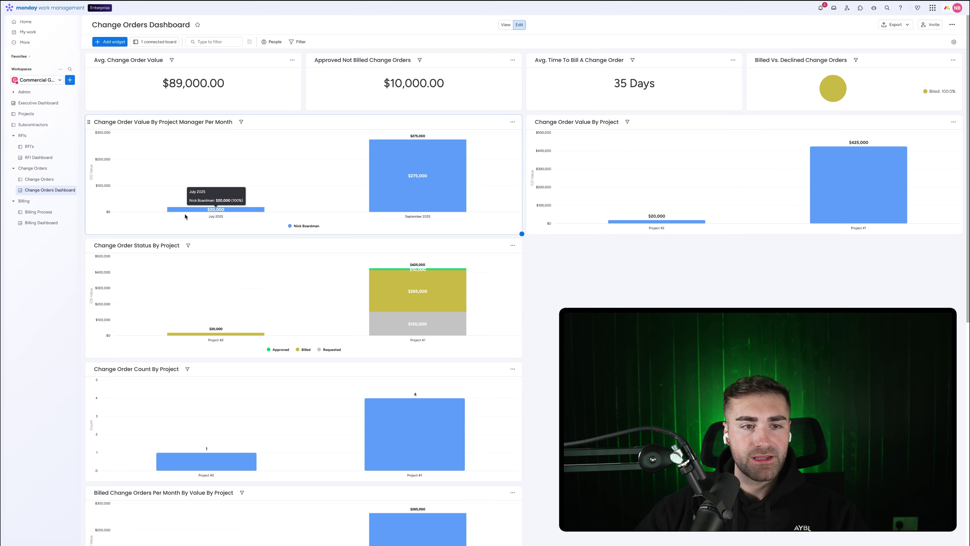
{"action": "scroll", "coordinate": [216, 207], "scroll_direction": "down", "scroll_amount": 3}
{"action": "left_click", "coordinate": [41, 223]}
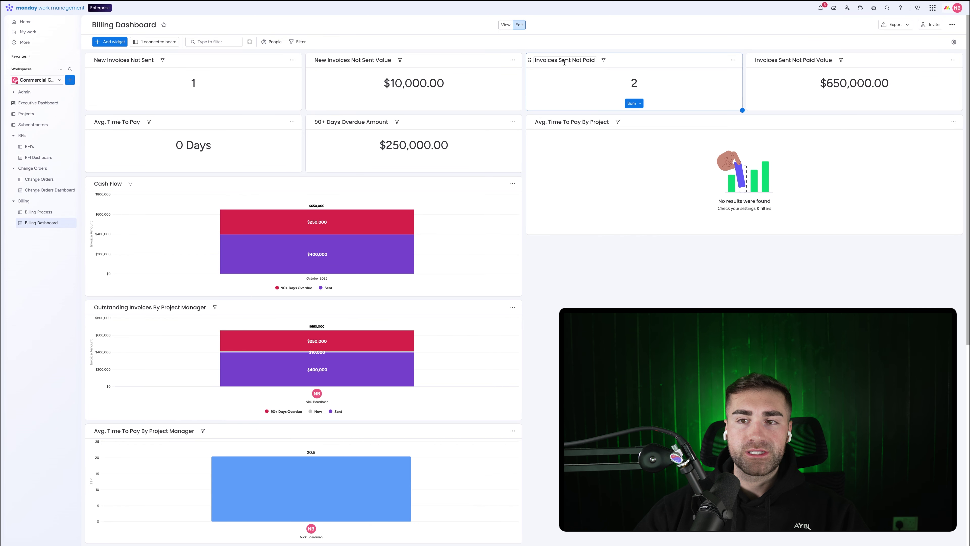
{"action": "left_click", "coordinate": [38, 102]}
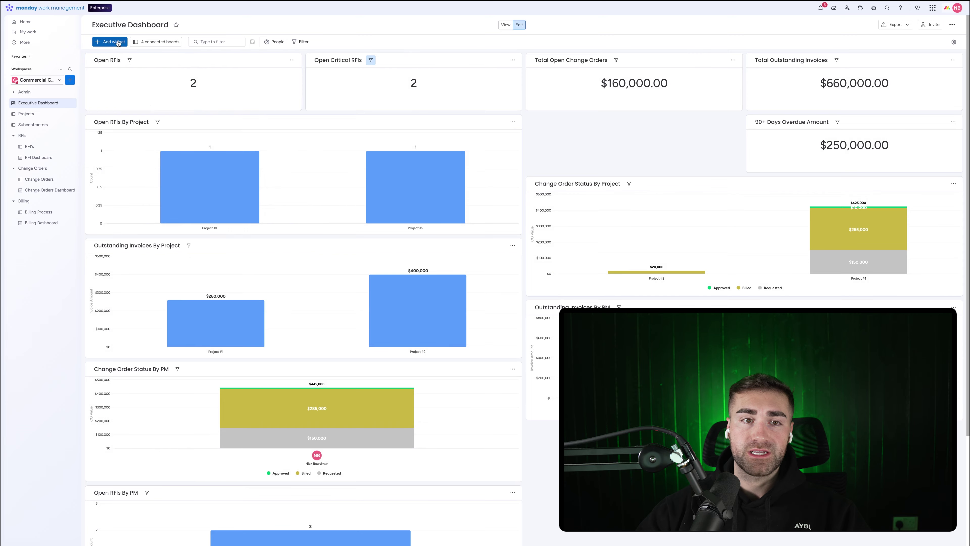
Add a Numbers widget beside 90+ Days Overdue Amount on the Executive Dashboard and rename it Invoices Outstanding.
{"action": "left_click", "coordinate": [110, 42]}
{"action": "left_click", "coordinate": [134, 95]}
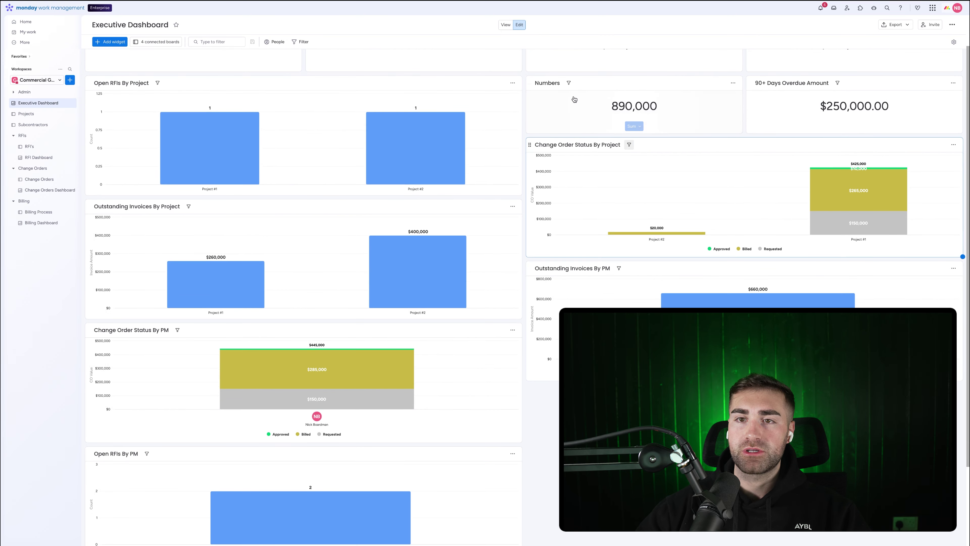
{"action": "left_click", "coordinate": [818, 101]}
{"action": "scroll", "coordinate": [803, 77], "scroll_direction": "up", "scroll_amount": 1}
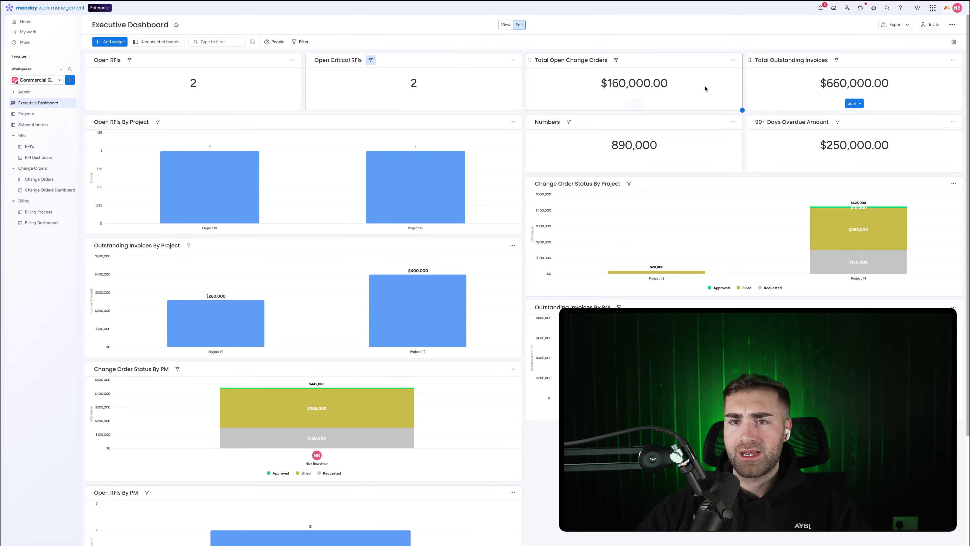
{"action": "left_click", "coordinate": [547, 121]}
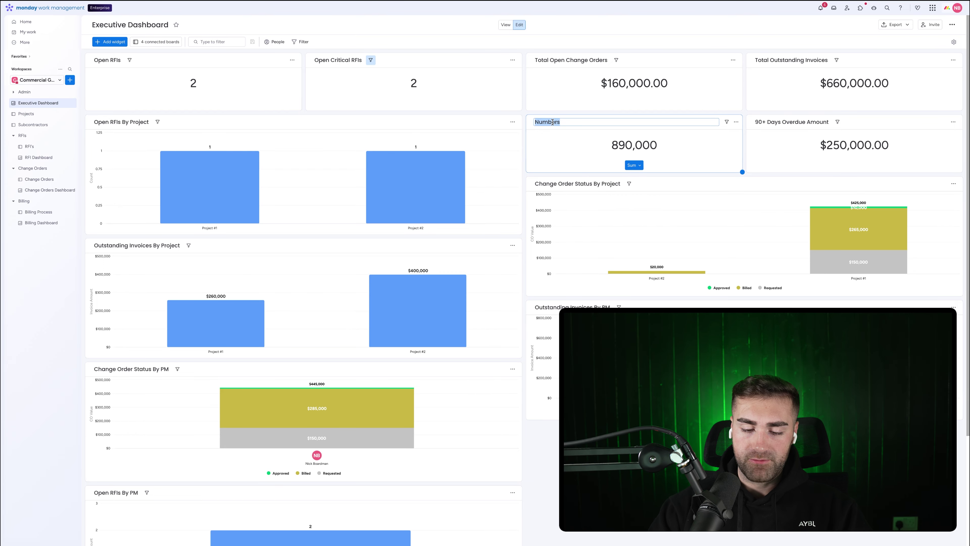
{"action": "type", "text": "NU"}
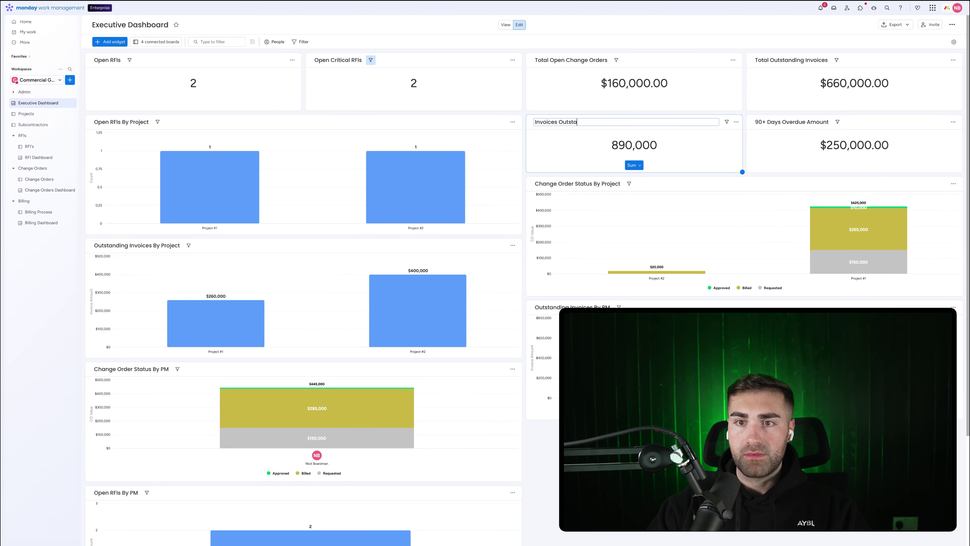
{"action": "key", "text": "Return"}
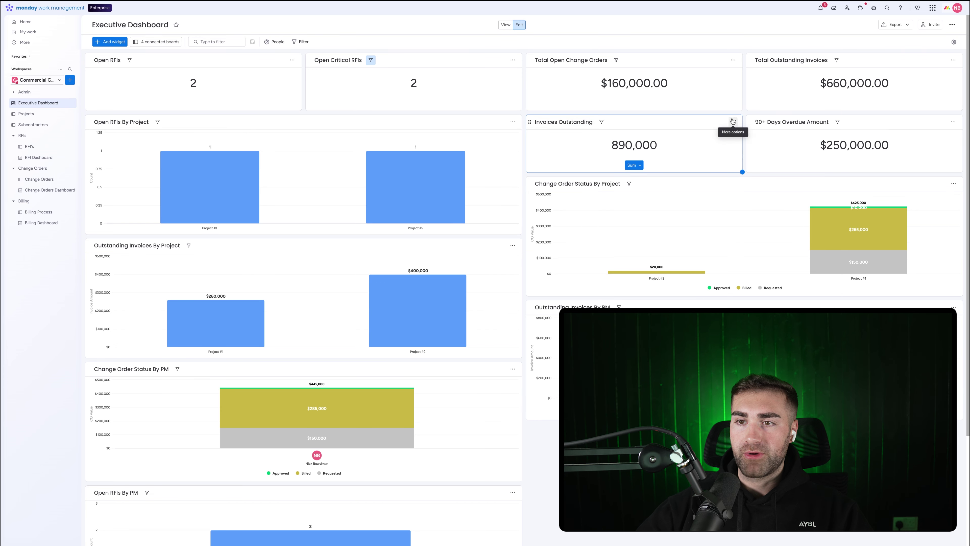
In the Invoices Outstanding widget's settings, deselect the RFI's and Change Orders boards, keeping only Billing Process, and show its groups.
{"action": "left_click", "coordinate": [733, 122]}
{"action": "left_click", "coordinate": [748, 146]}
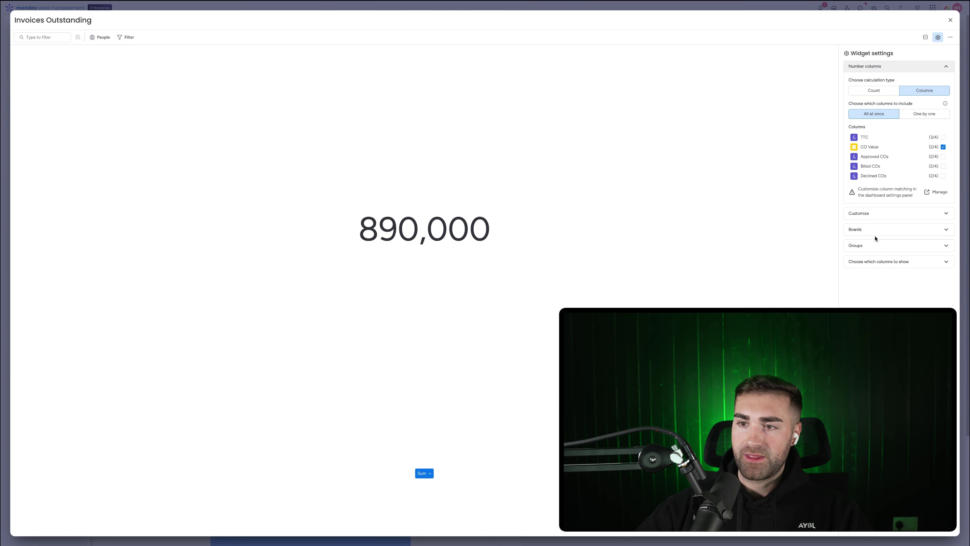
{"action": "left_click", "coordinate": [875, 230]}
{"action": "left_click", "coordinate": [860, 182]}
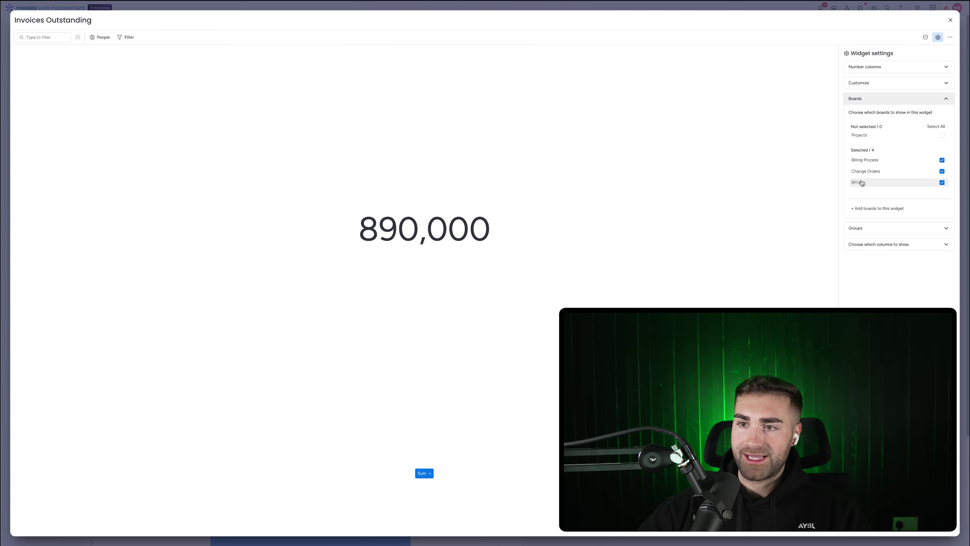
{"action": "left_click", "coordinate": [862, 182]}
{"action": "left_click", "coordinate": [861, 182]}
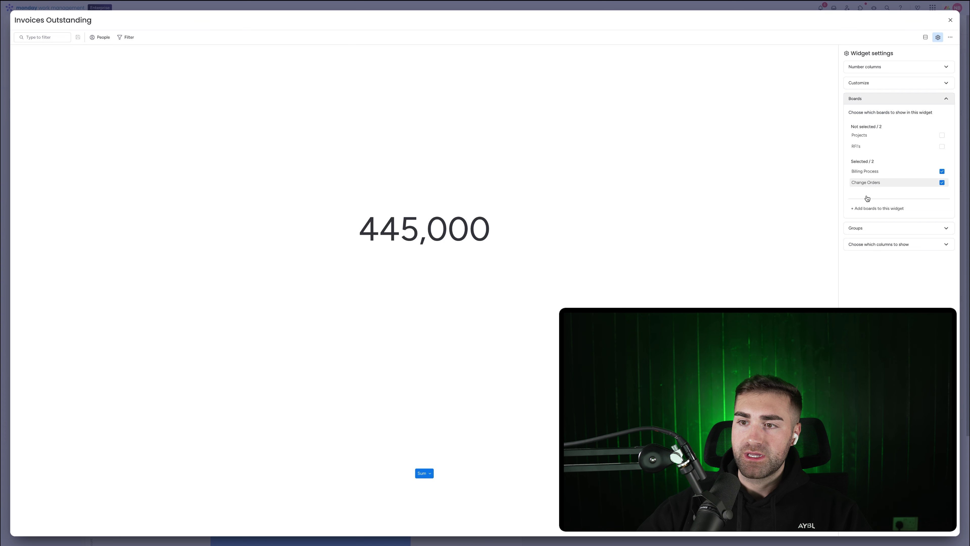
{"action": "left_click", "coordinate": [867, 227]}
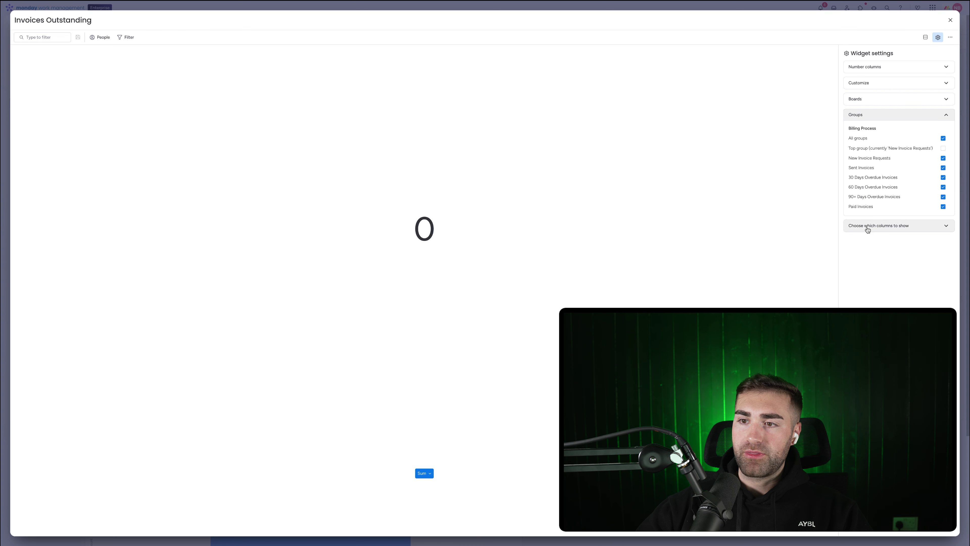
Set the Invoices Outstanding widget's calculation type to Count so that it counts the Billing Process items.
{"action": "left_click", "coordinate": [872, 67]}
{"action": "left_click", "coordinate": [914, 114]}
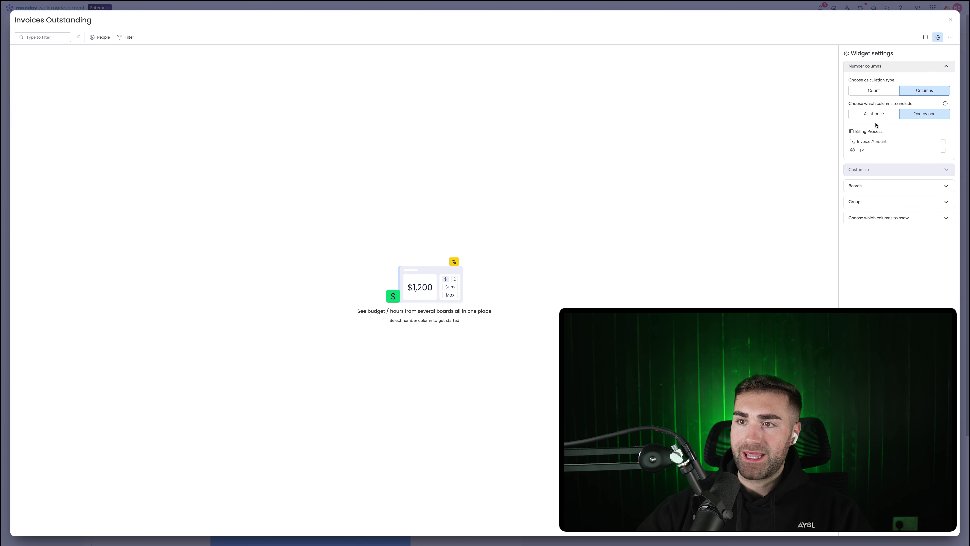
{"action": "left_click", "coordinate": [875, 92]}
{"action": "left_click", "coordinate": [864, 127]}
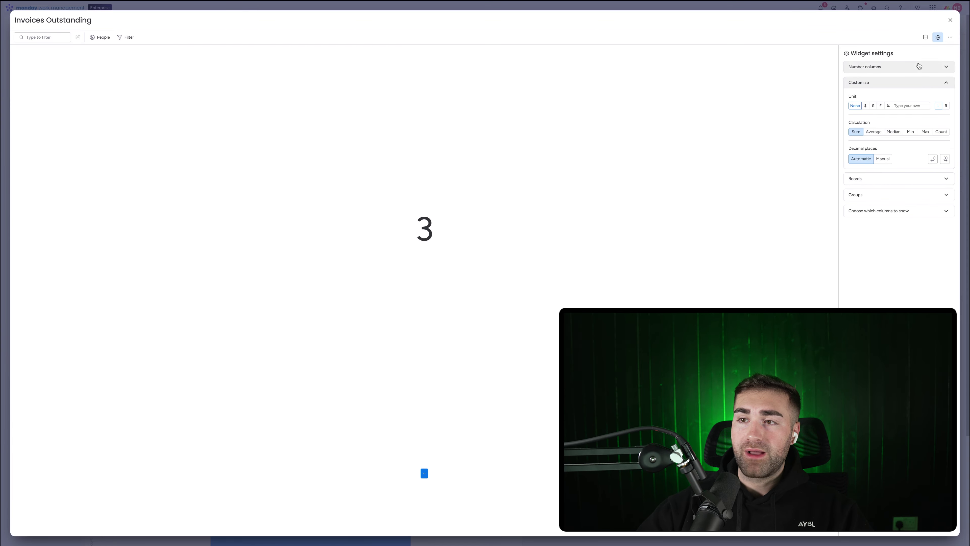
Give the Invoices Outstanding number the custom unit Invoices, close its settings and review the whole Executive Dashboard.
{"action": "left_click", "coordinate": [920, 108]}
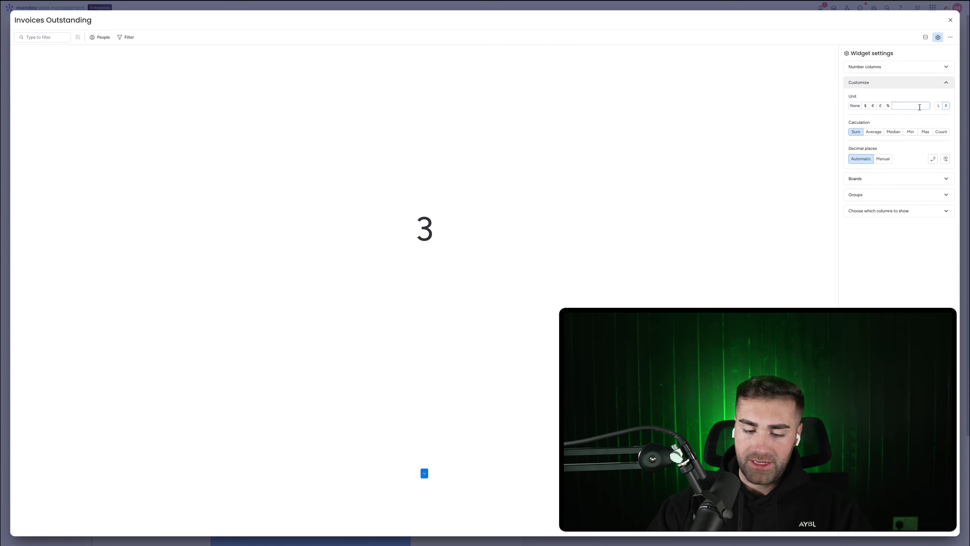
{"action": "type", "text": "Invoices"}
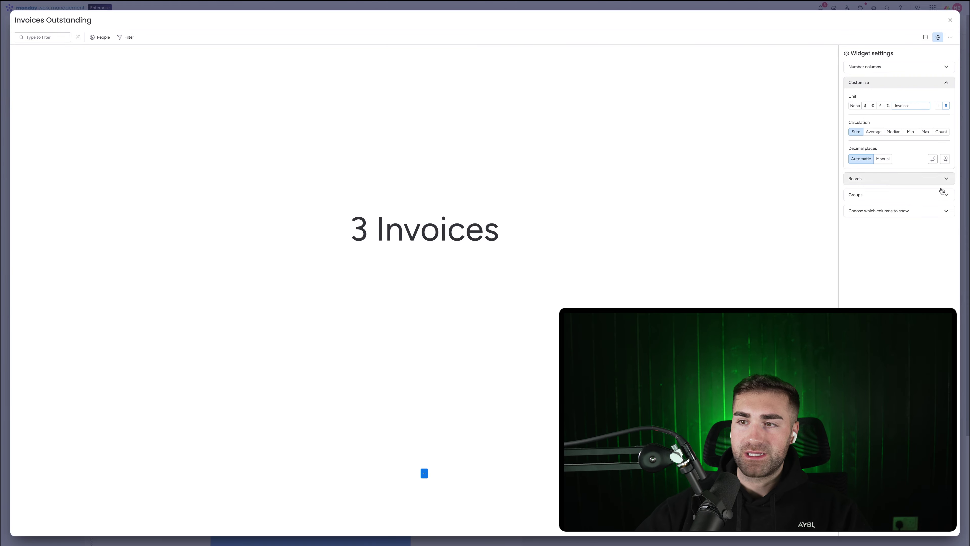
{"action": "left_click", "coordinate": [950, 21]}
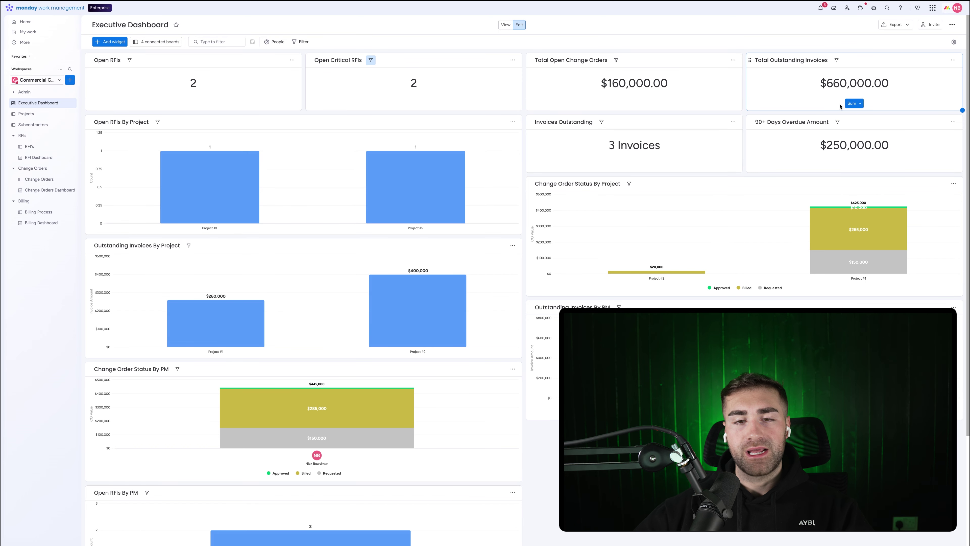
{"action": "scroll", "coordinate": [615, 276], "scroll_direction": "down", "scroll_amount": 4}
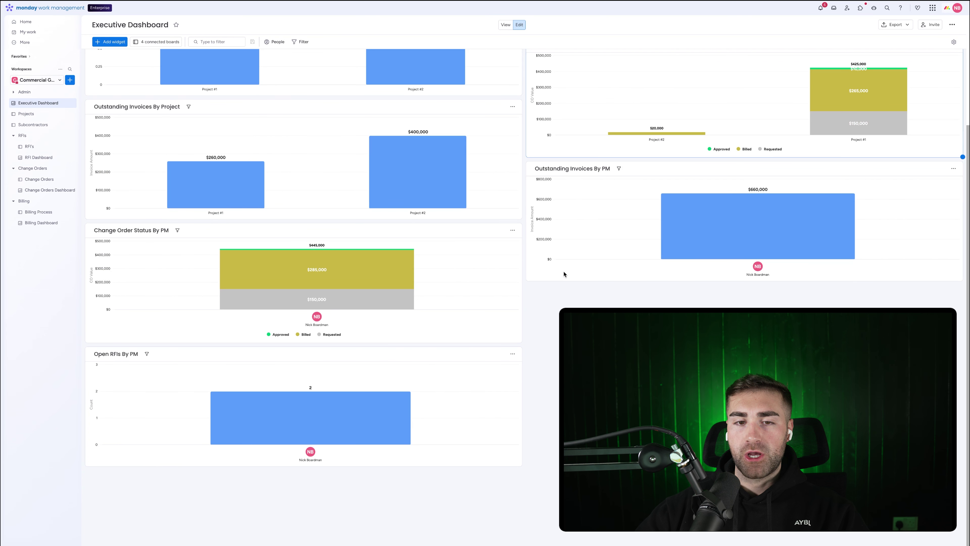
{"action": "scroll", "coordinate": [588, 277], "scroll_direction": "up", "scroll_amount": 4}
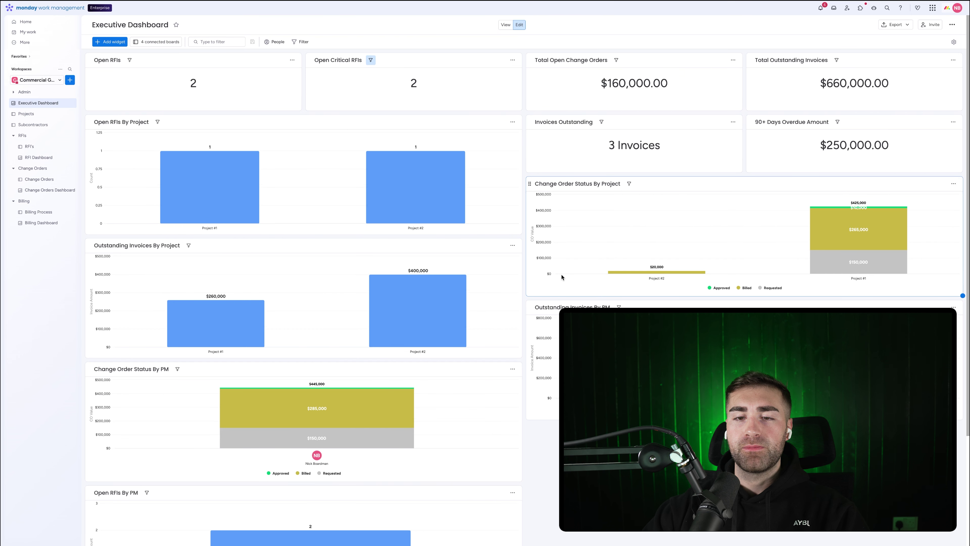